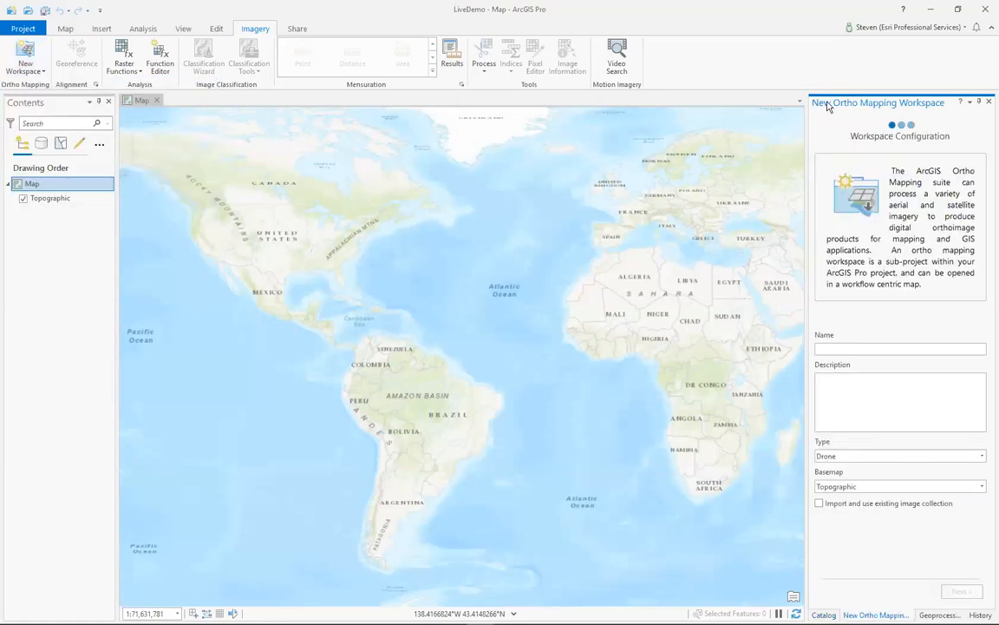
- Float and widen the New Ortho Mapping Workspace pane, and name the workspace Hermosa_CA
left_click_drag(716, 108, 442, 105)
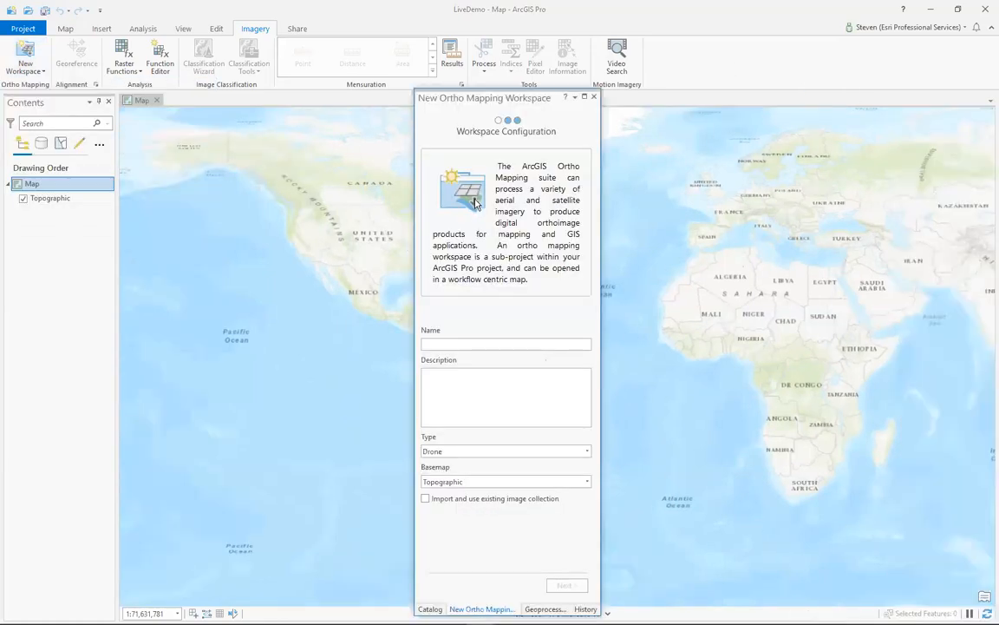
left_click_drag(415, 260, 353, 257)
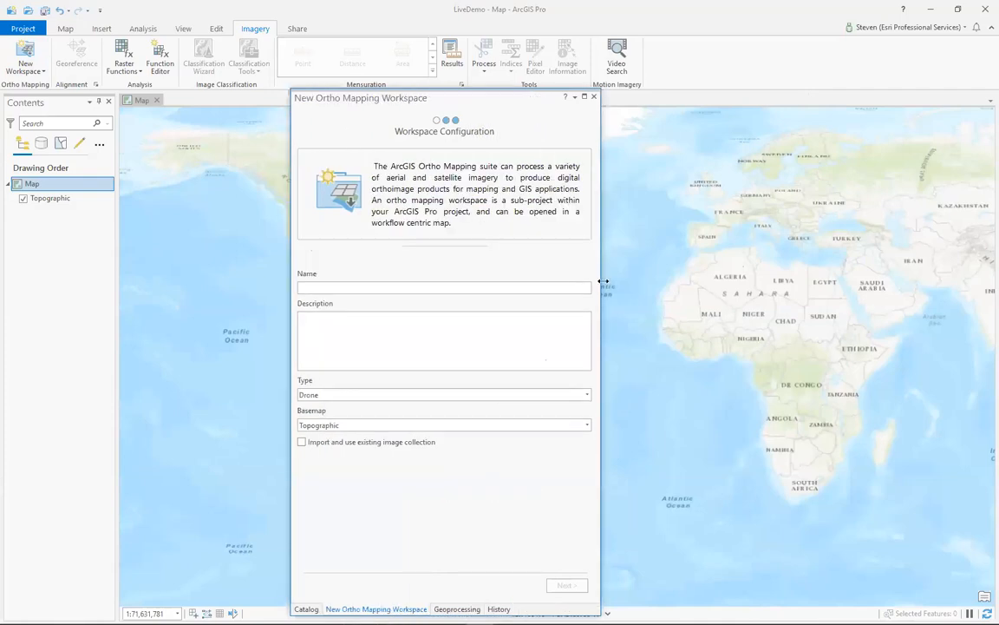
left_click_drag(603, 282, 765, 282)
left_click(367, 297)
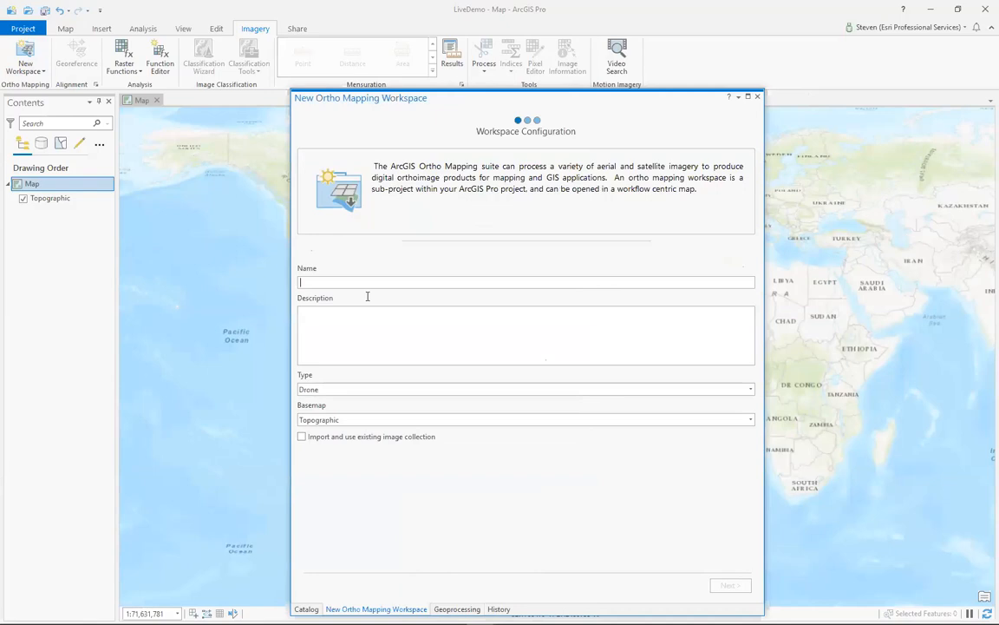
type("Hermosa_CA")
left_click_drag(535, 101, 531, 73)
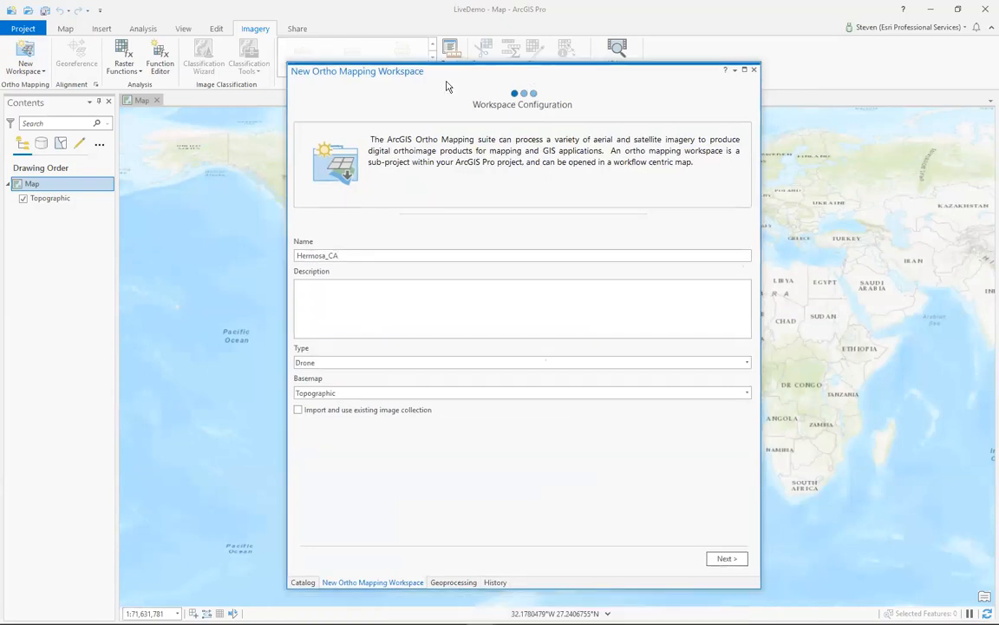
- Set the workspace type to Aerial - Scanned and keep the Topographic basemap
left_click(747, 362)
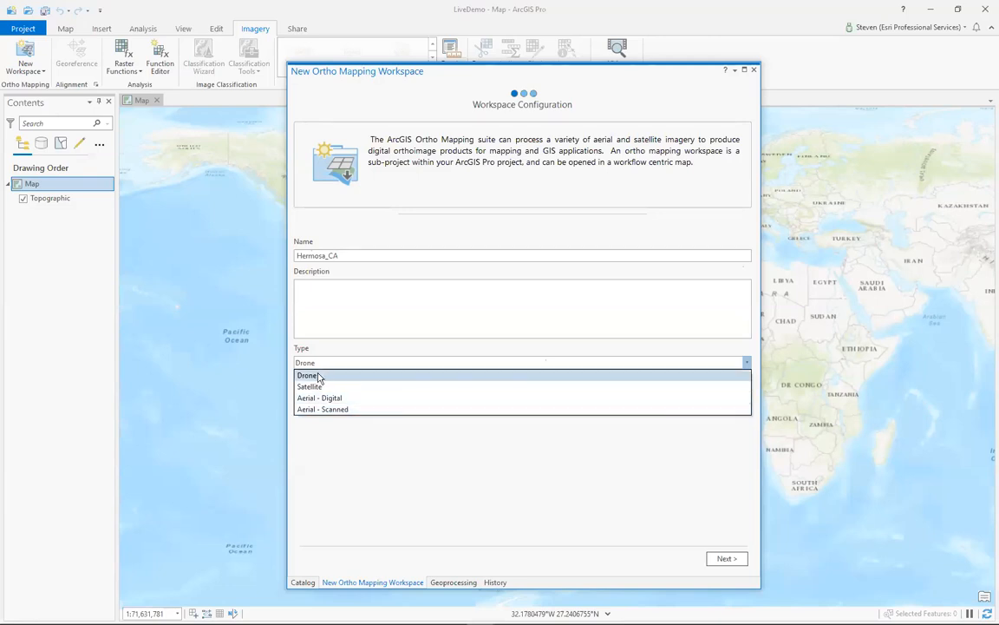
left_click(342, 411)
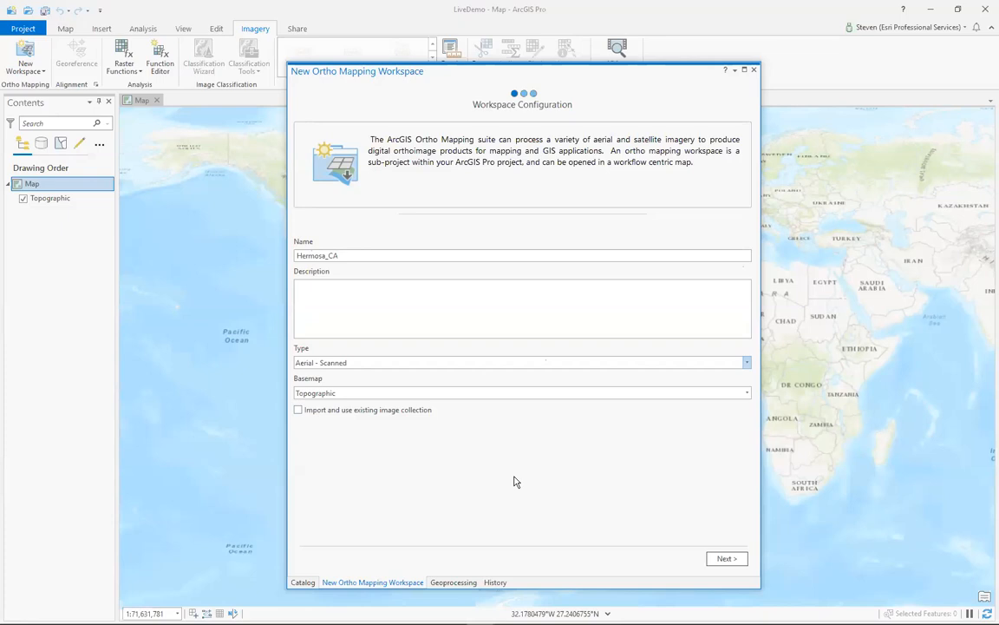
left_click(749, 395)
left_click(749, 395)
left_click(749, 395)
left_click(778, 417)
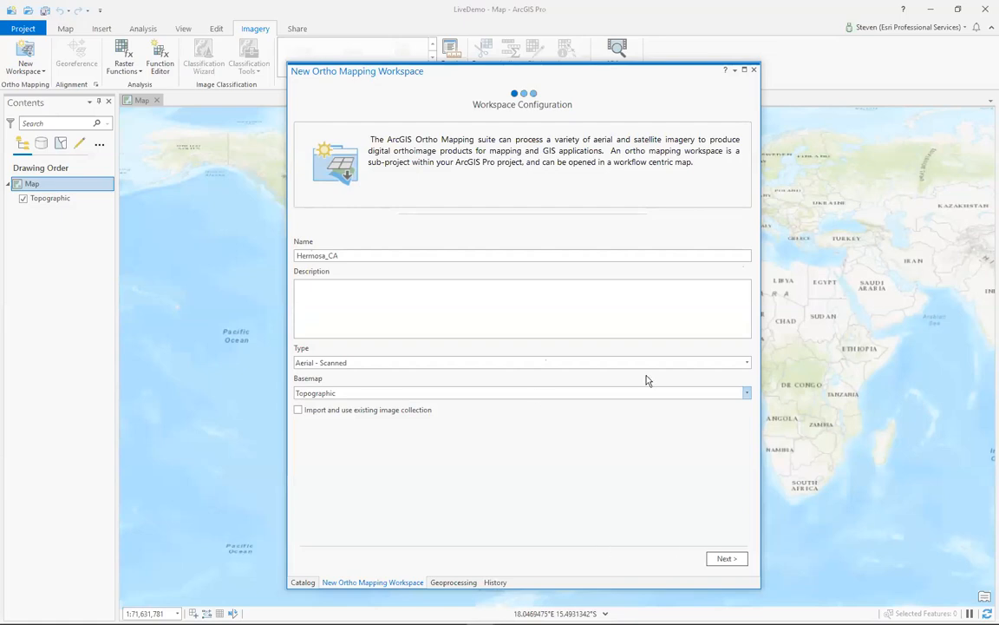
- Proceed to the image collection and load 1701-55.csv from APFO_Workshop_2020\LargeScale as the frames table
left_click(725, 559)
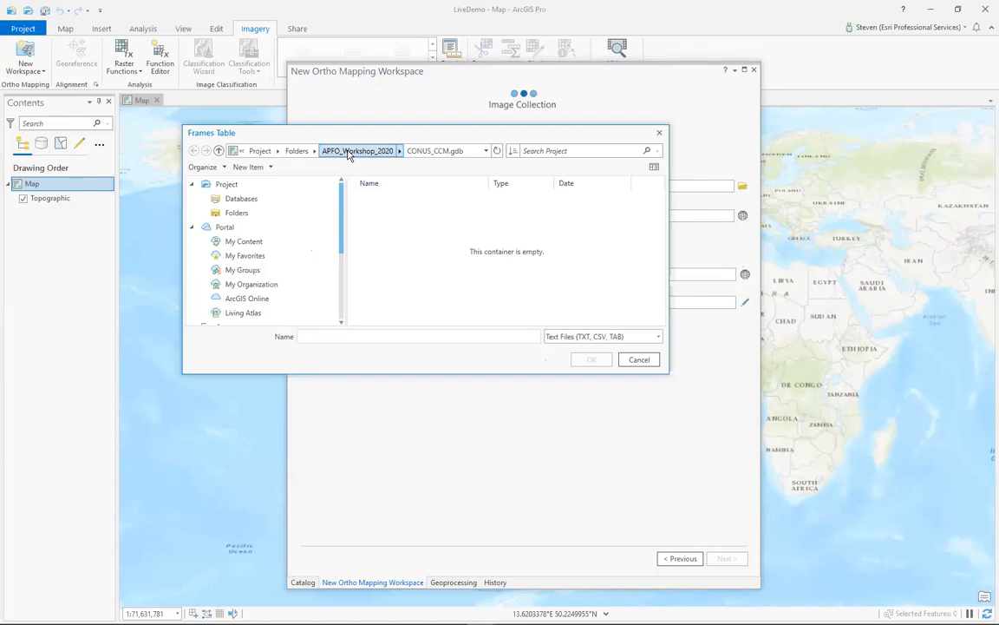
left_click(350, 151)
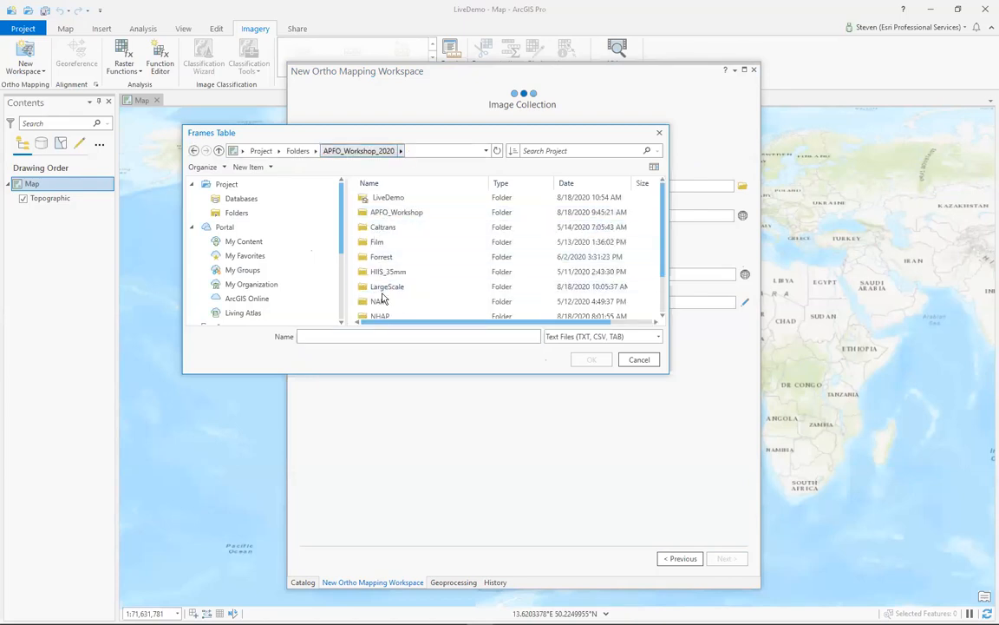
double_click(382, 287)
left_click(358, 227)
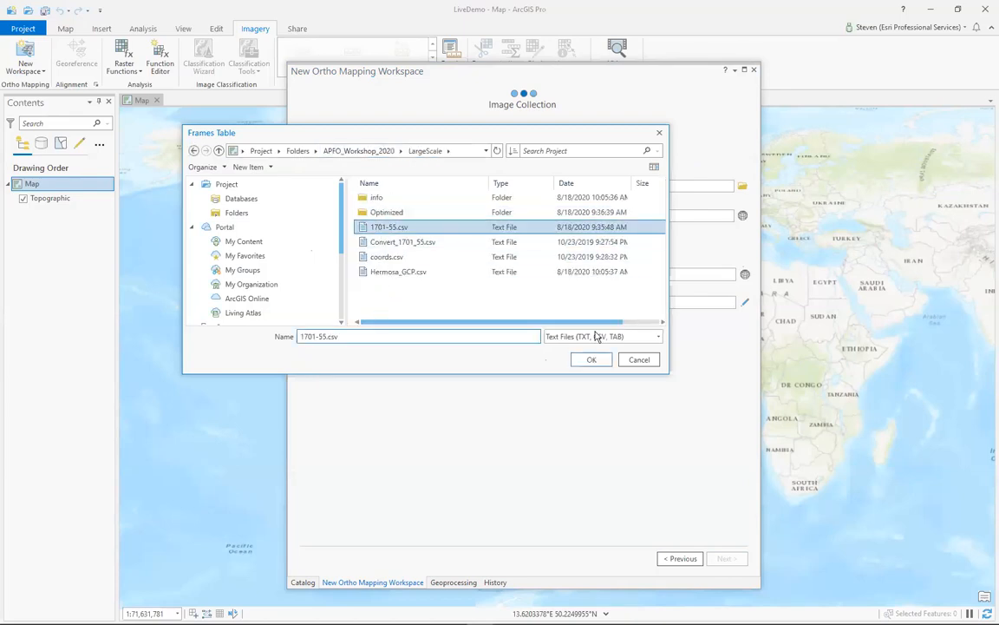
left_click(594, 359)
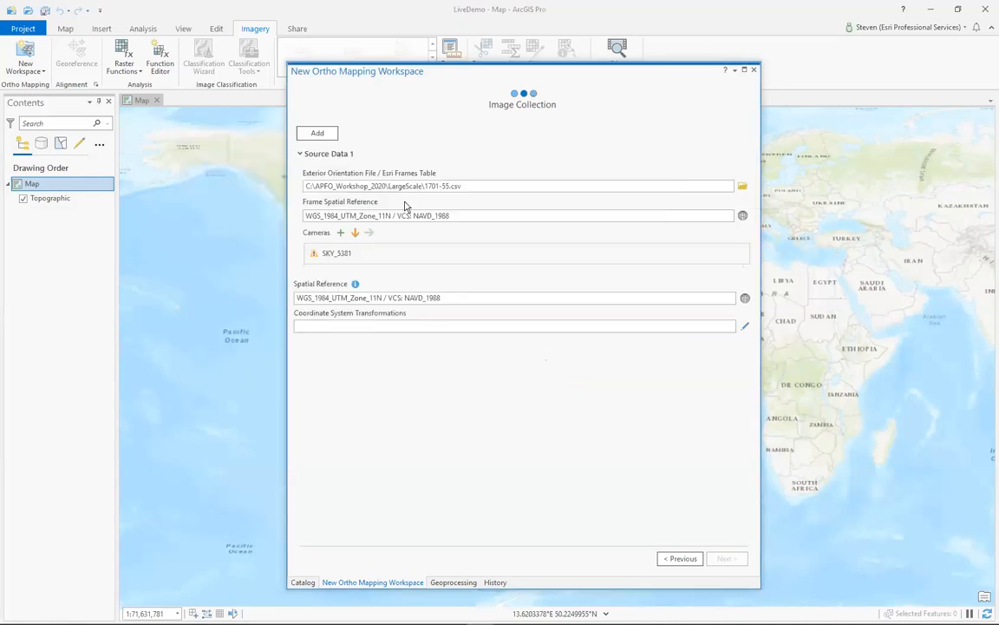
- Import the SKY_5381 camera parameters from a cameras table in the APFO_Workshop_2020\LargeScale folder
mouse_move(331, 252)
left_click(355, 234)
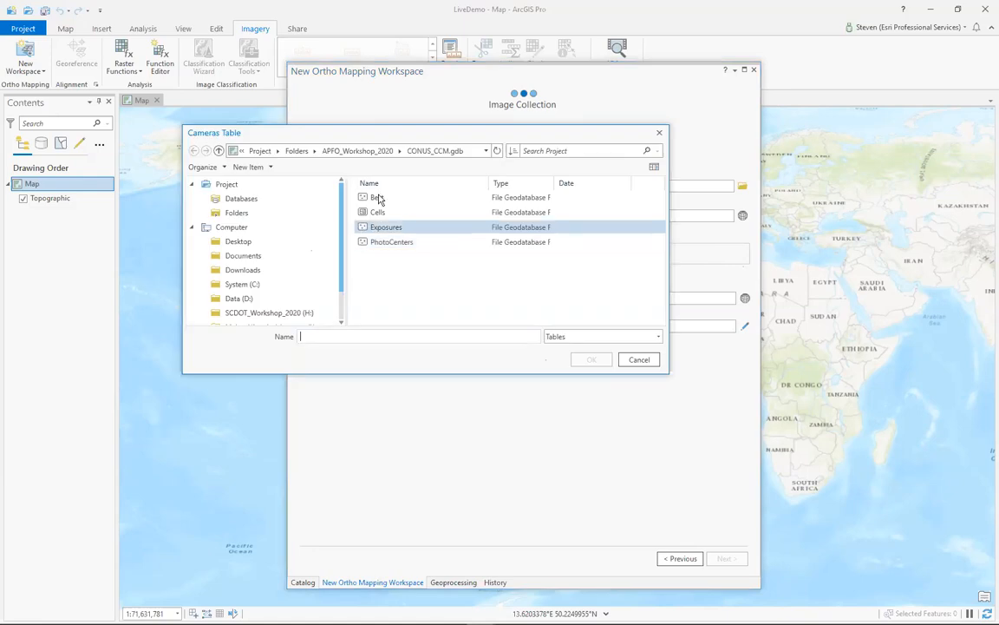
left_click(356, 151)
scroll(383, 246, "down", 3)
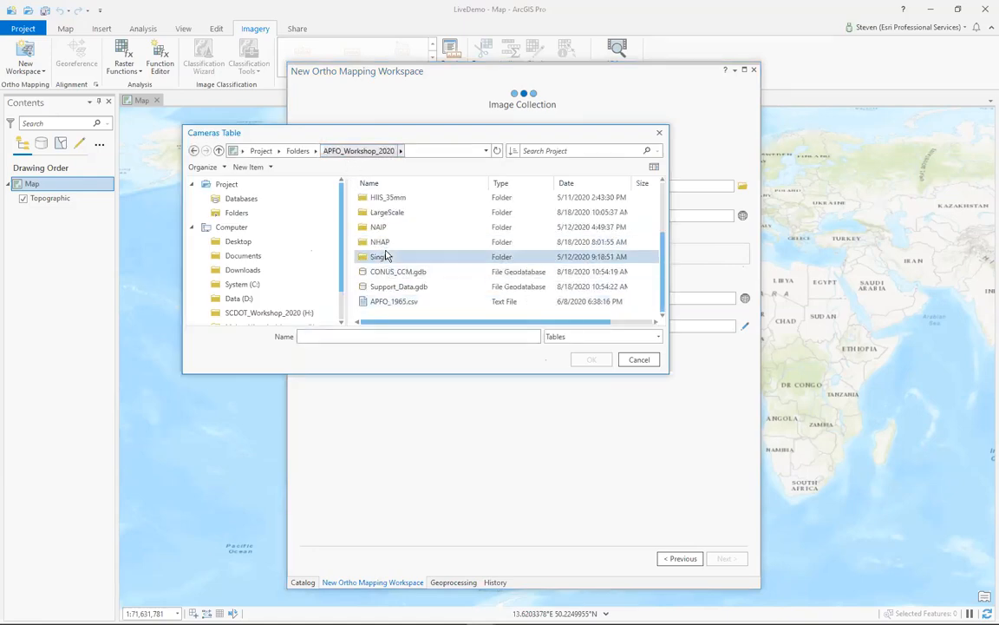
left_click(391, 215)
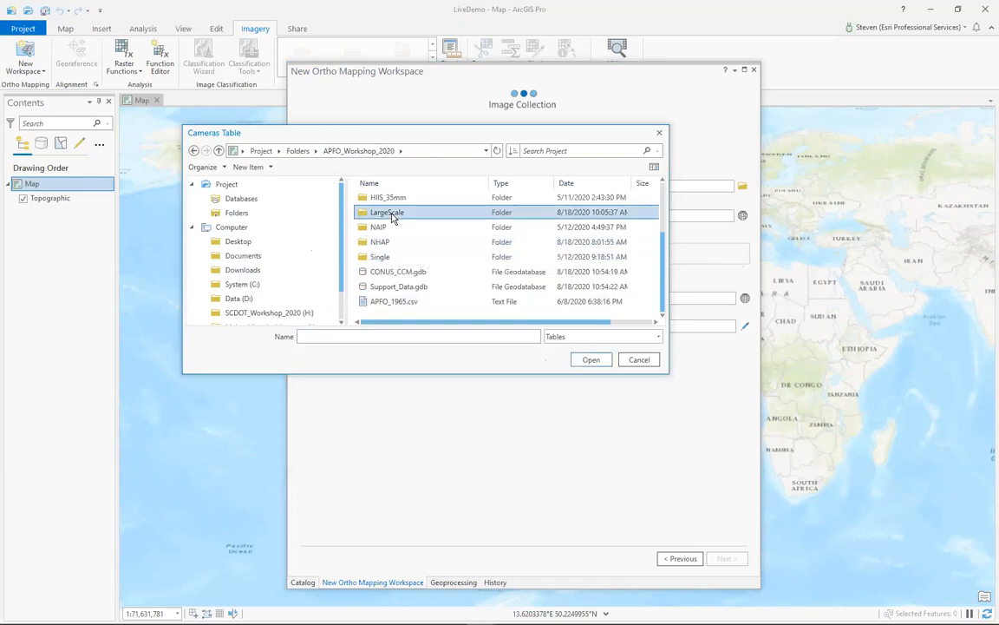
double_click(390, 215)
left_click(381, 227)
left_click(585, 359)
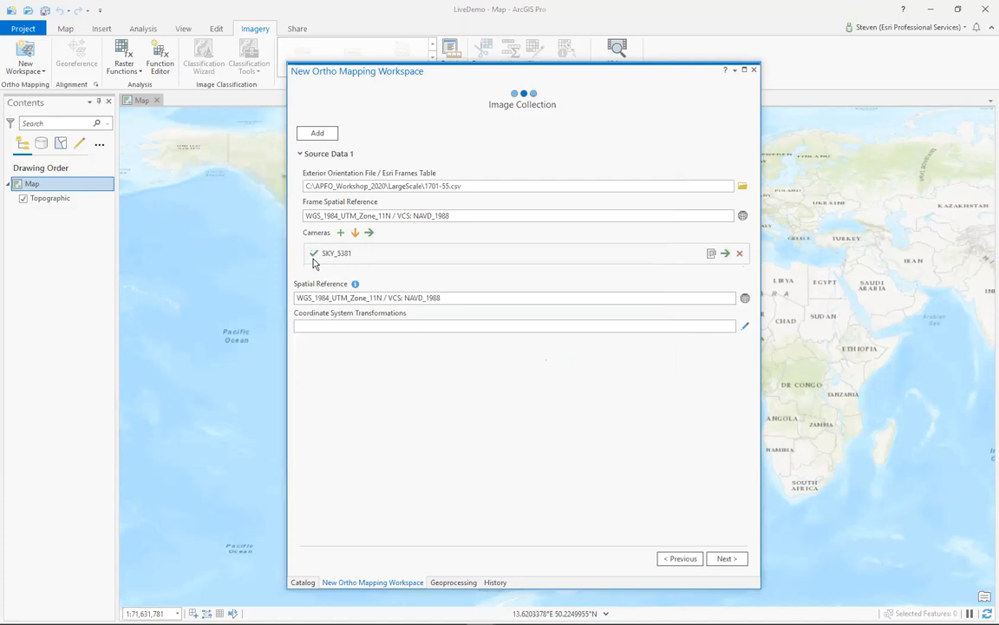
- Check the SKY_5381 calibration parameters without changing them, and create the workspace with the default data loader options
left_click(711, 253)
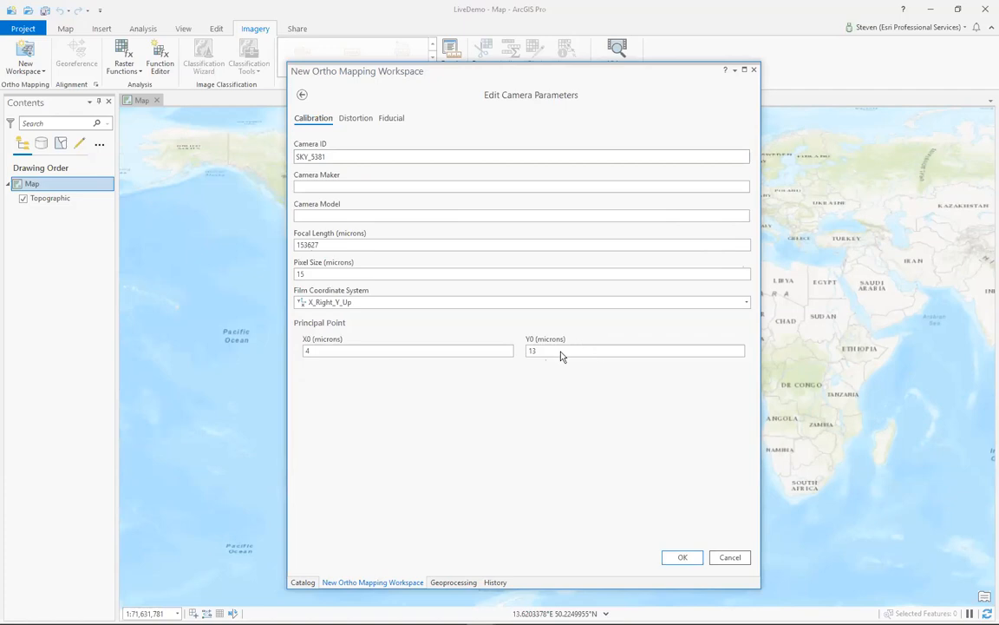
left_click(729, 558)
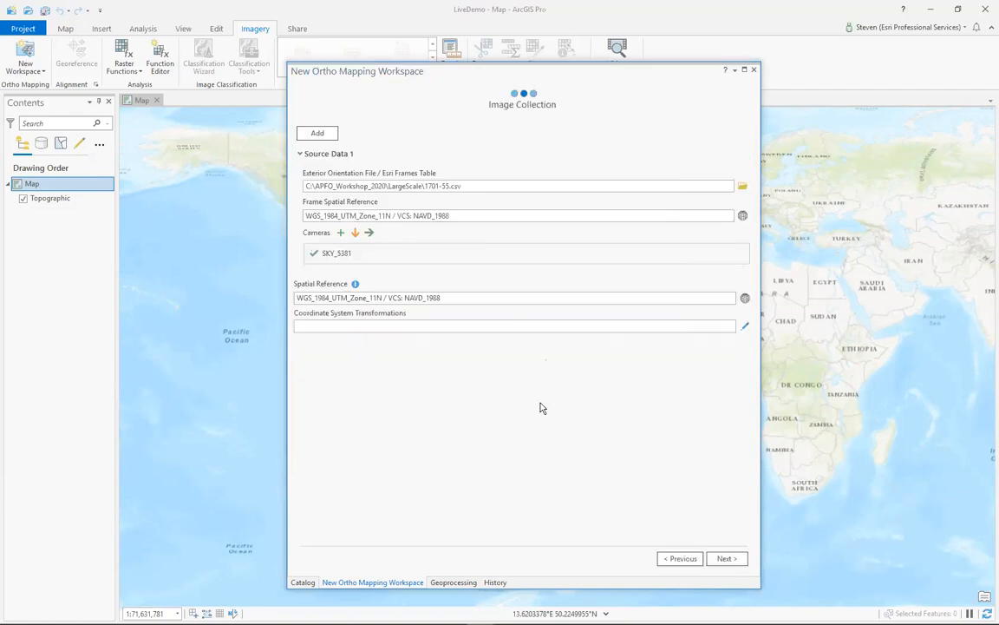
left_click(726, 559)
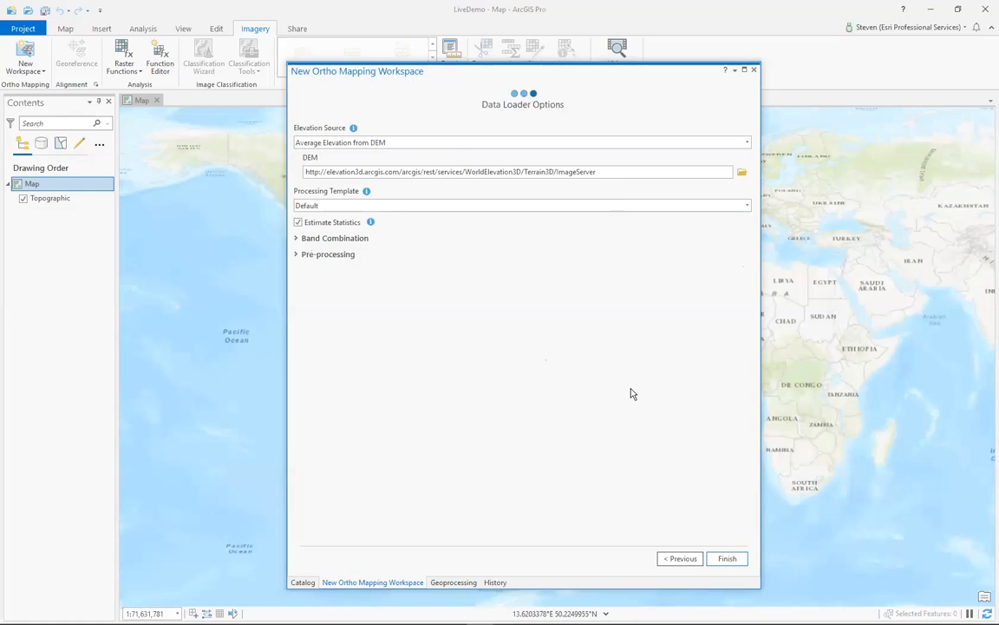
left_click(729, 561)
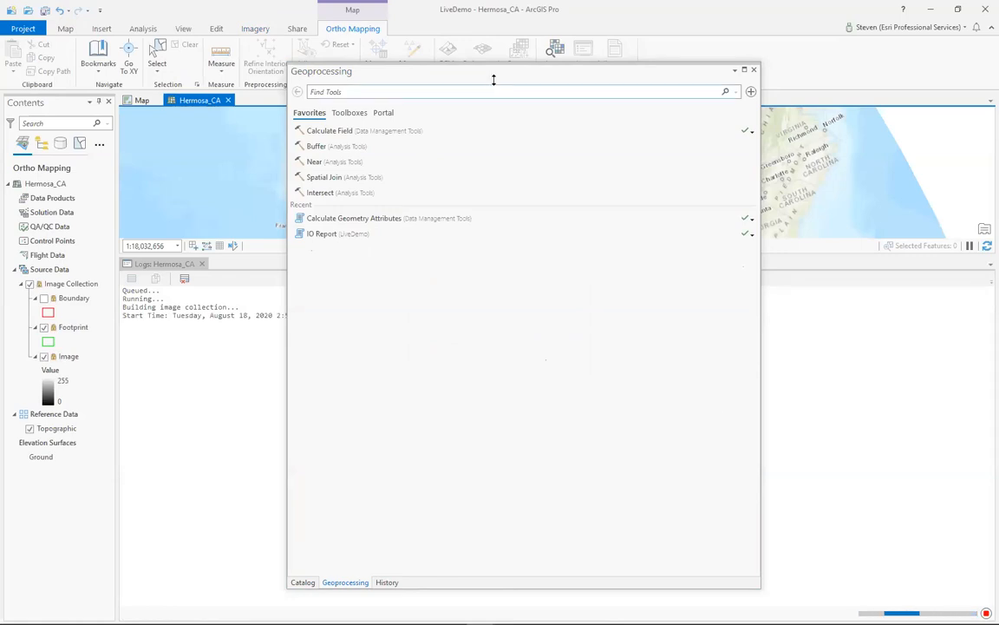
- Dock the floating Geoprocessing pane beside the map and enlarge the map view by shrinking the logs below it
left_click_drag(509, 76, 839, 290)
left_click_drag(521, 274, 839, 269)
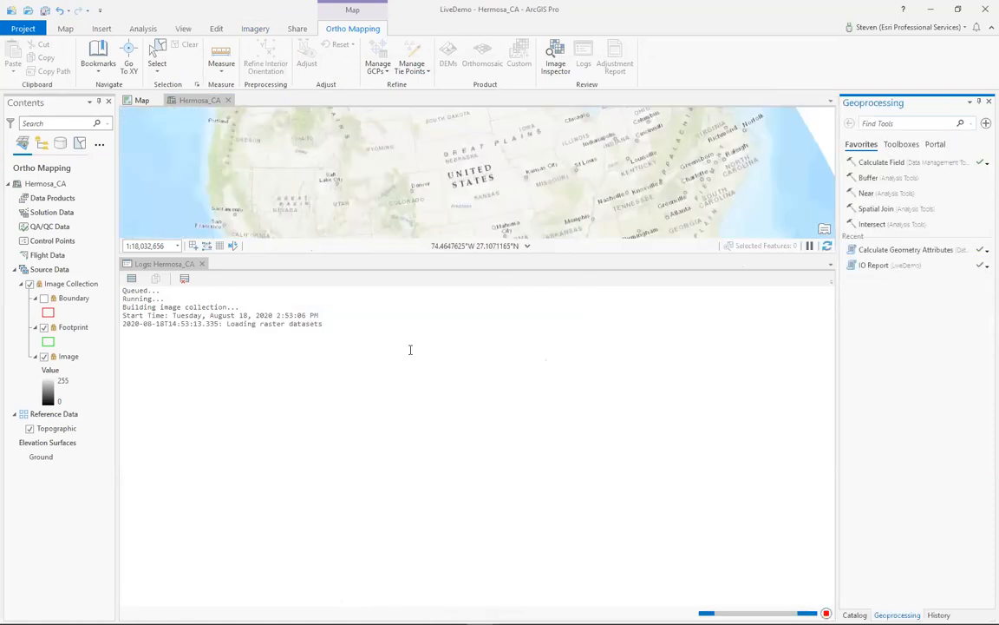
left_click_drag(360, 260, 376, 330)
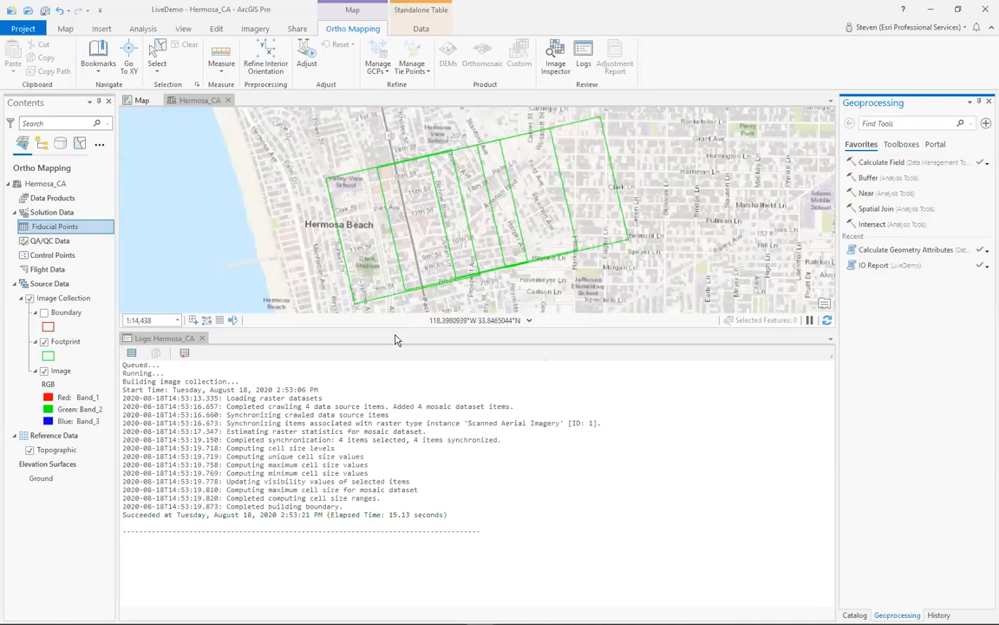
left_click_drag(399, 330, 398, 485)
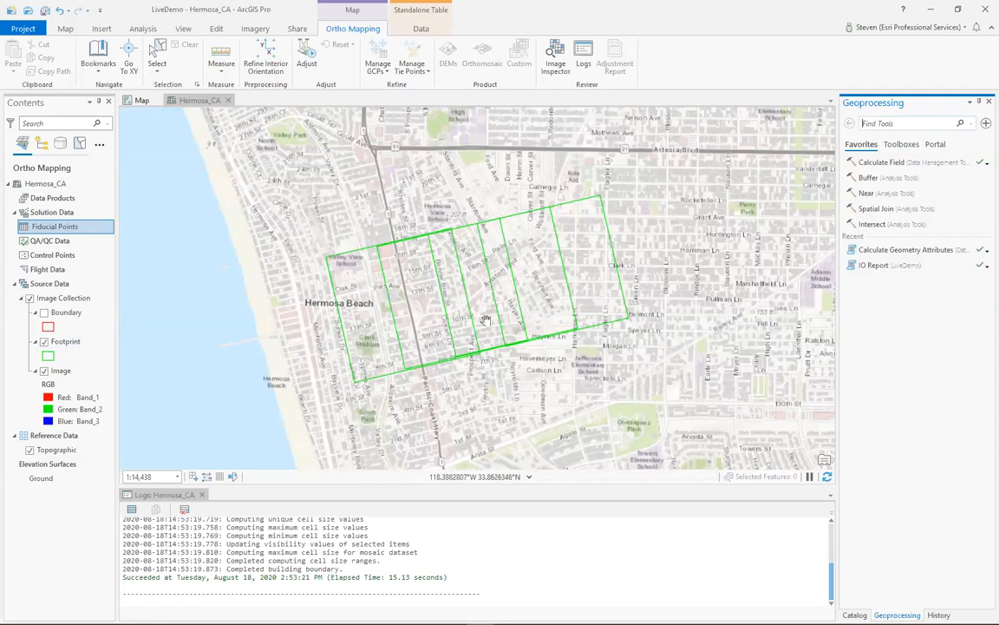
- Examine the image footprints and the red fiducial mark at the edge of the A-96 photo
scroll(485, 319, "up", 2)
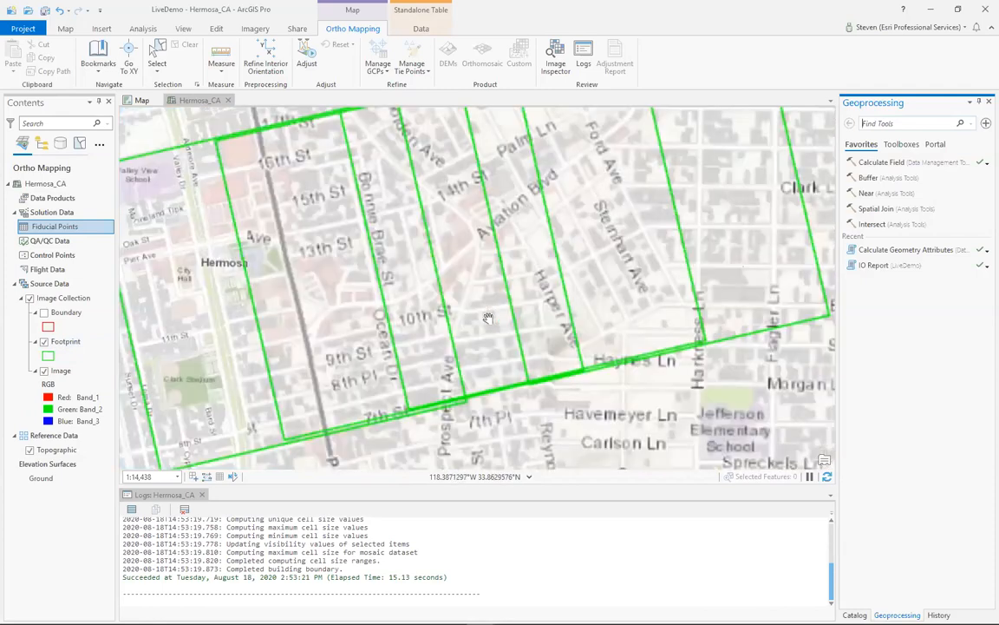
scroll(488, 319, "down", 1)
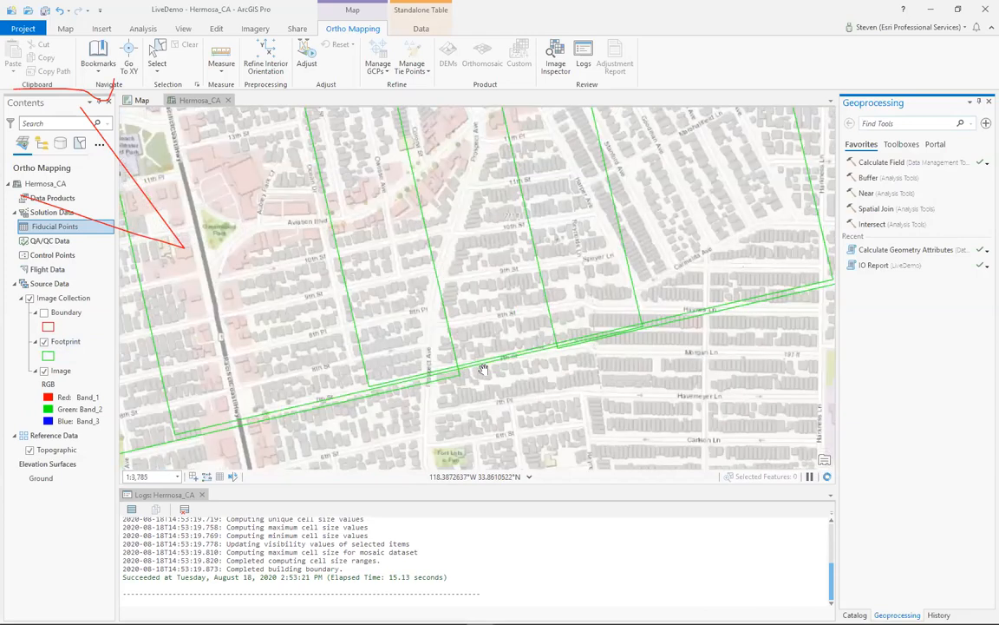
scroll(484, 360, "up", 3)
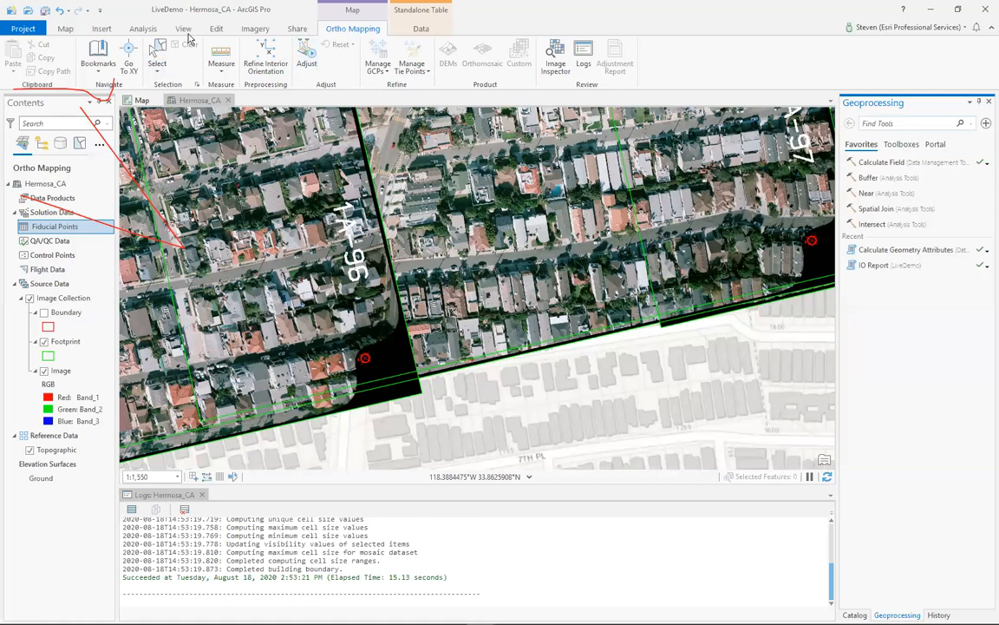
left_click(256, 30)
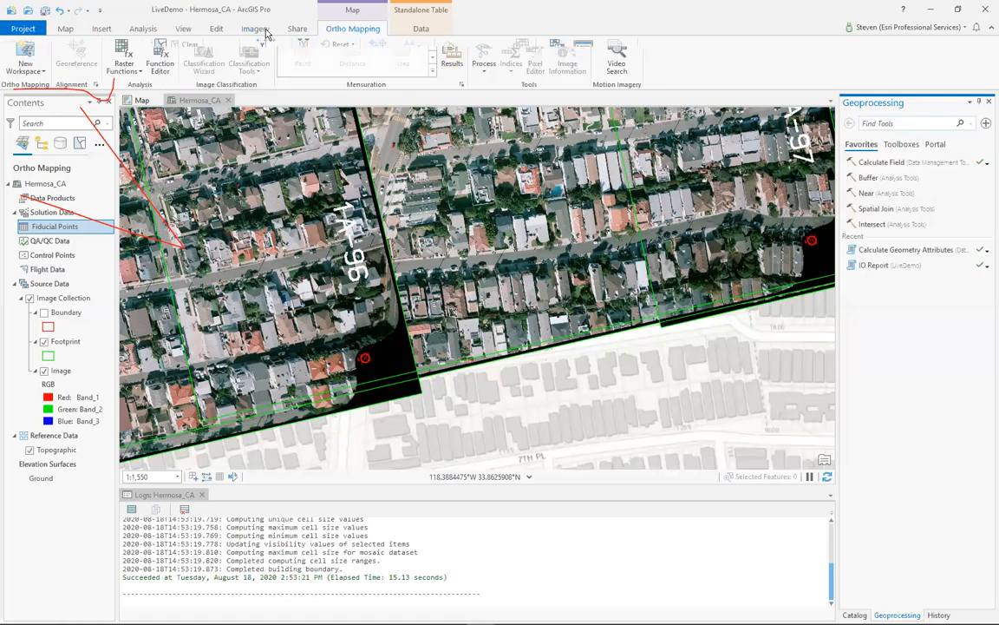
left_click(349, 29)
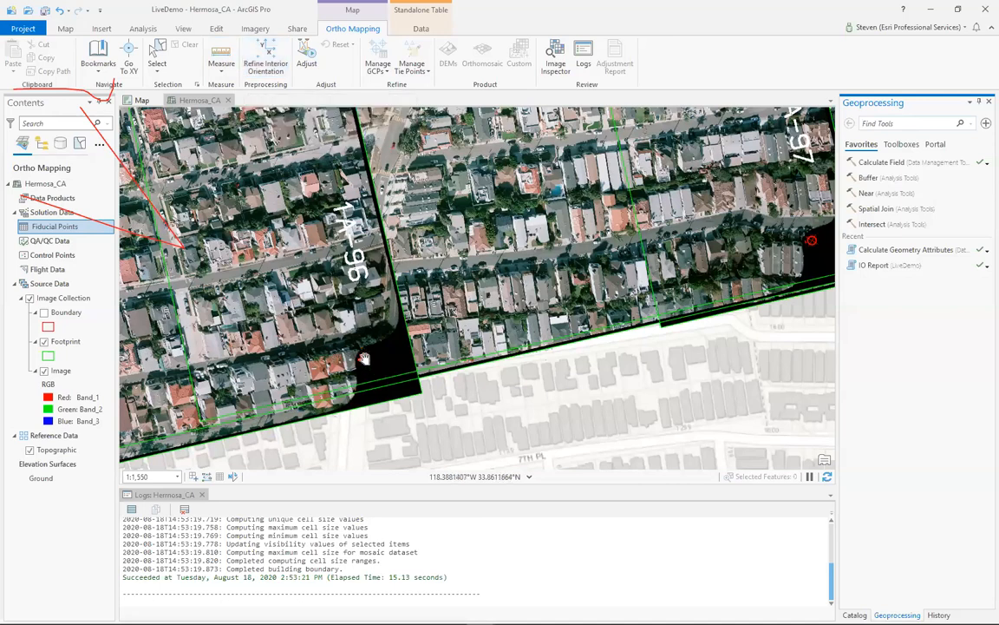
left_click(364, 358)
scroll(363, 365, "up", 6)
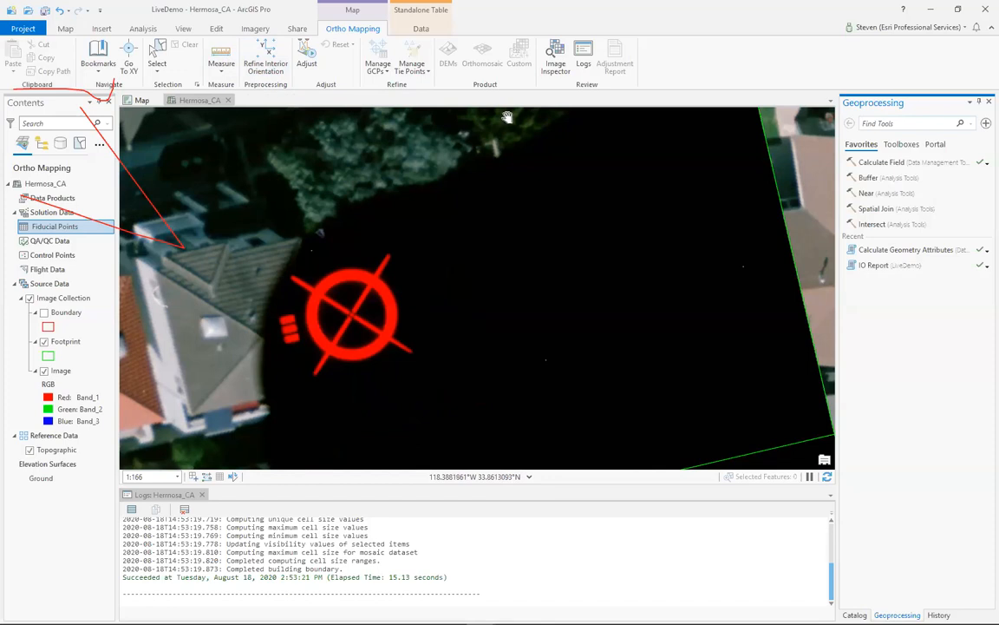
- Widen the docked pane, open Refine Interior Orientation, and select the LeftMiddle fiducial entry of camera SKY_5381
left_click_drag(838, 153, 730, 150)
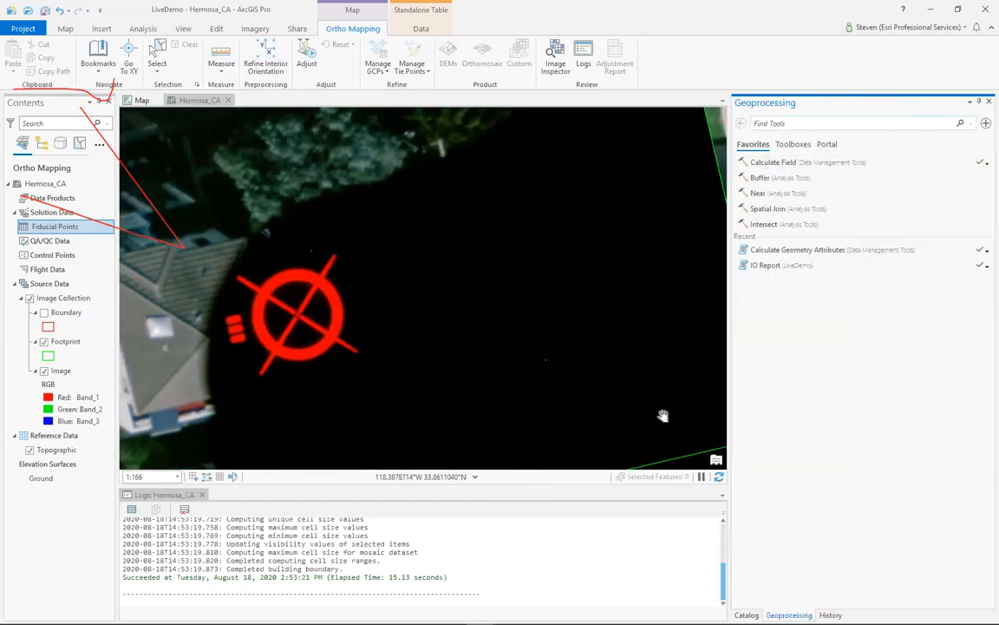
left_click(221, 58)
left_click(265, 57)
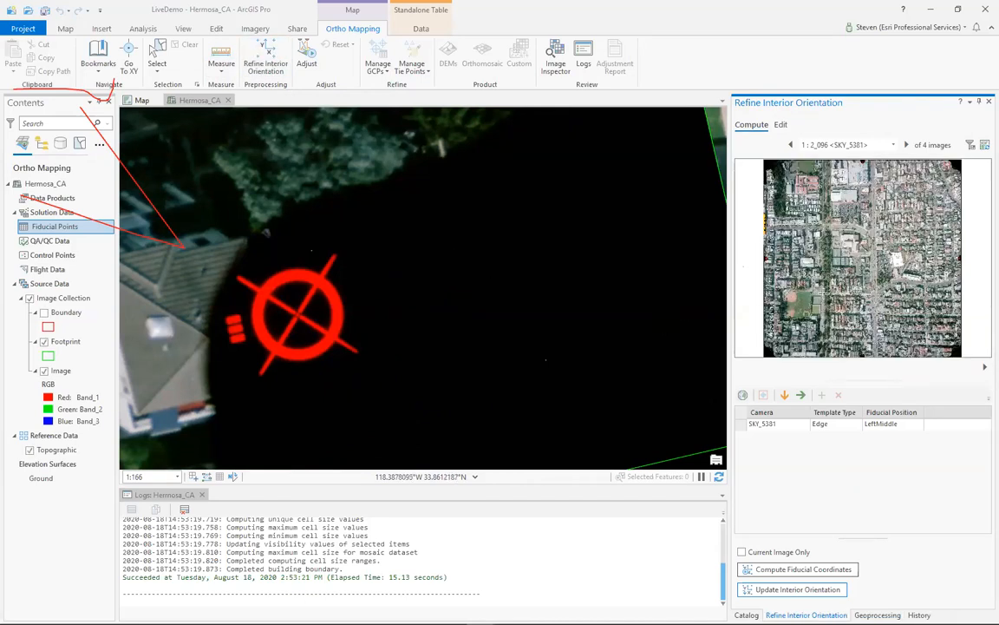
left_click(765, 425)
left_click(742, 426)
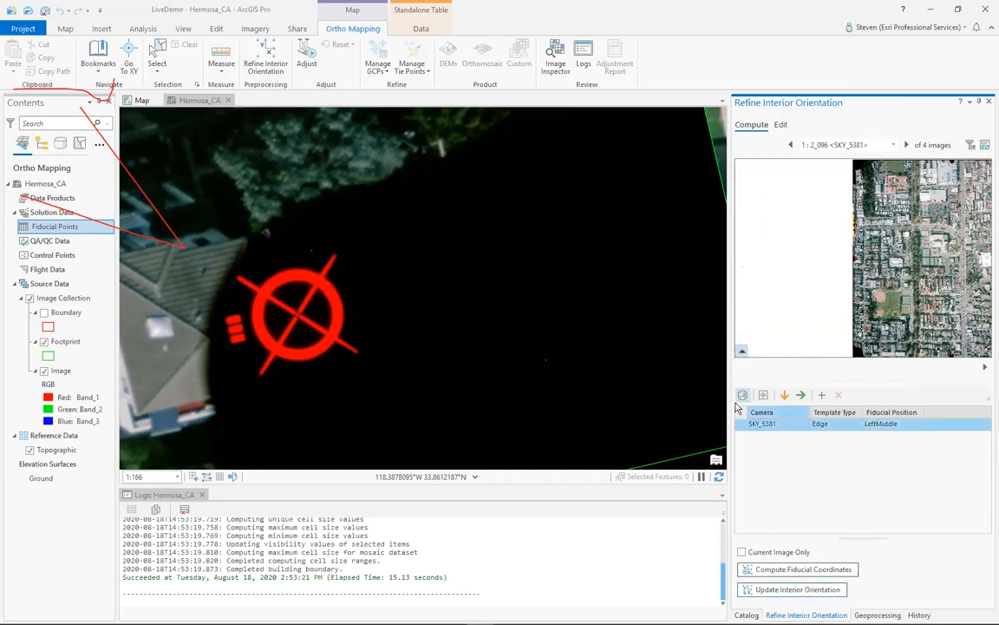
left_click(789, 429)
left_click(893, 428)
- Define the LeftMiddle fiducial template around the red mark's centre on image 2_096 and compute the fiducial coordinates for all images
scroll(858, 259, "up", 5)
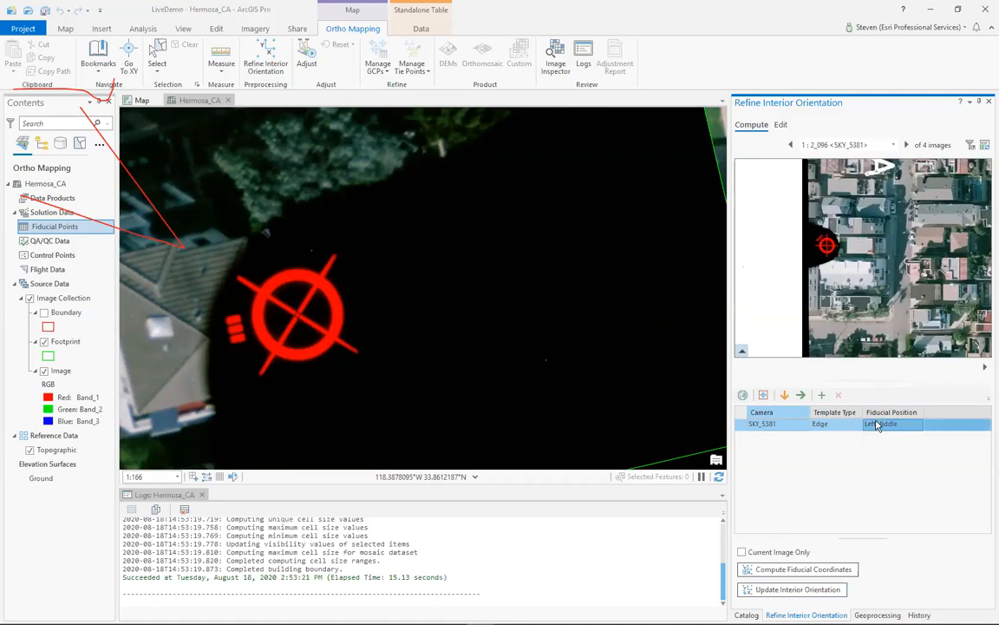
scroll(831, 242, "up", 3)
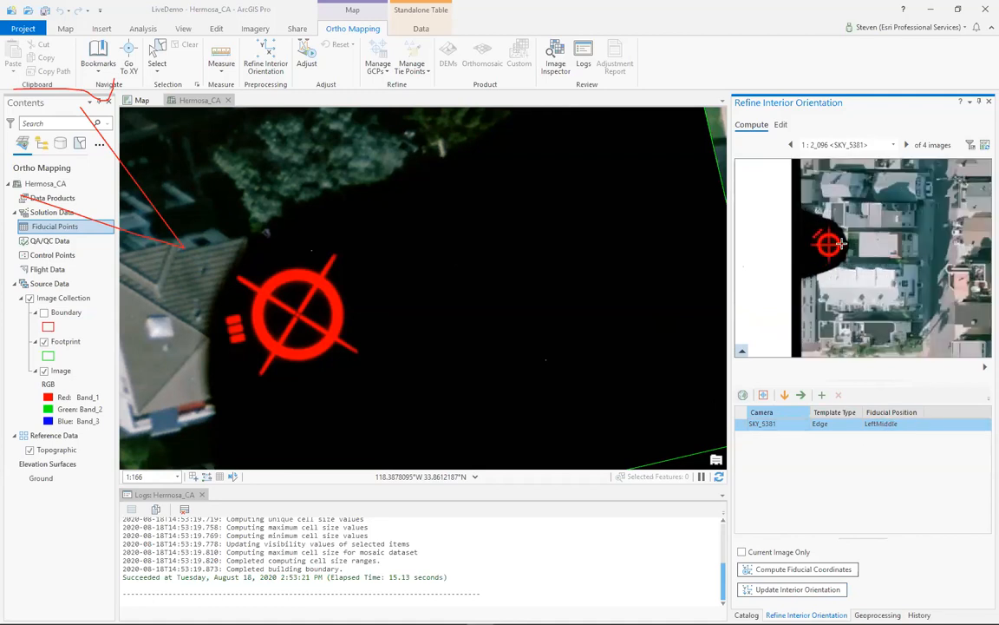
scroll(833, 242, "up", 3)
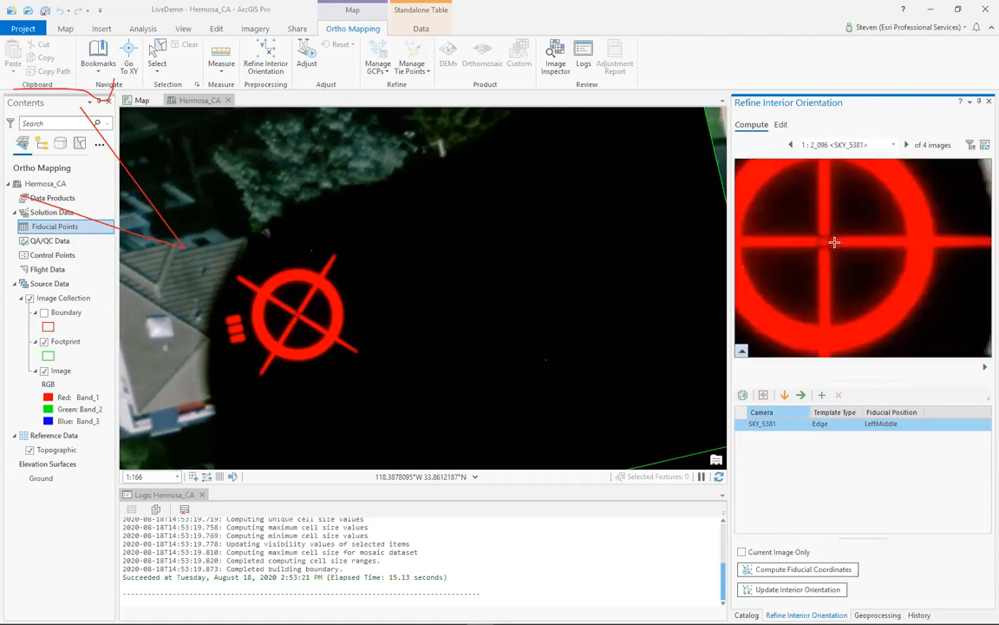
left_click(764, 395)
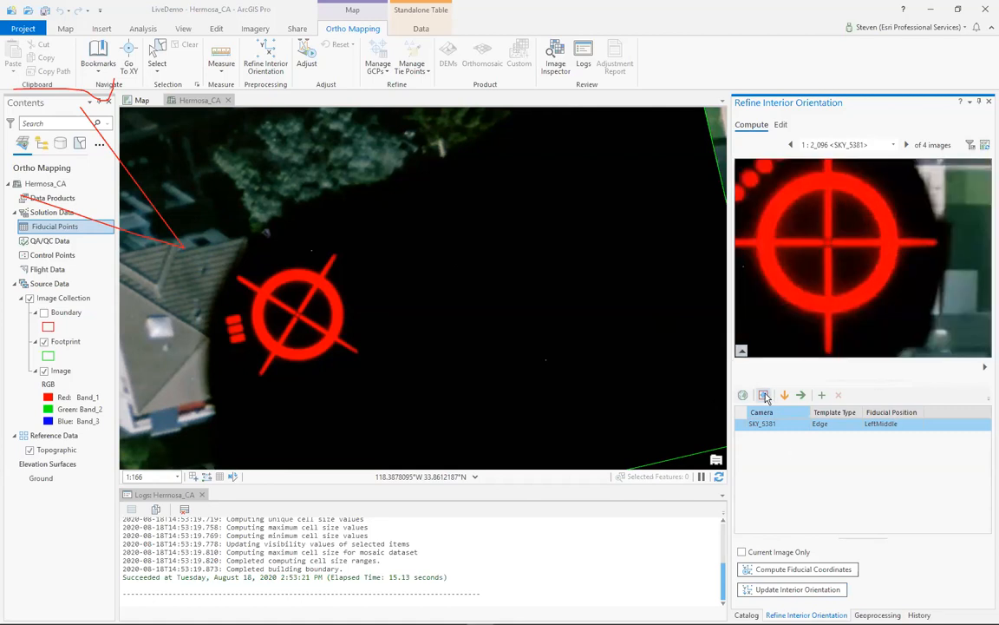
left_click(828, 242)
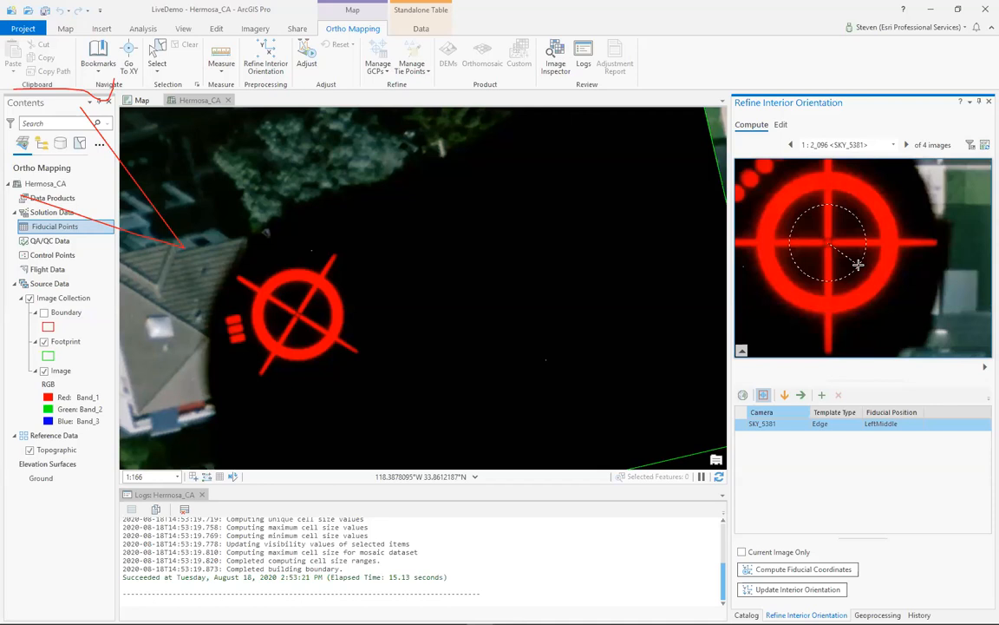
left_click(857, 263)
left_click(784, 571)
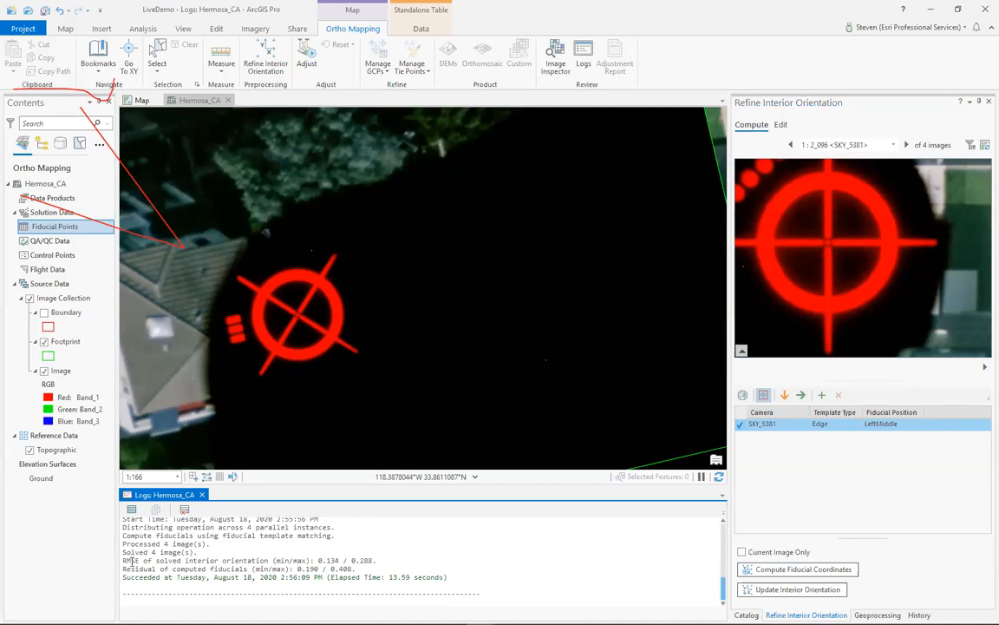
- Check the minimum and maximum RMSE of the solved interior orientation in the processing log
left_click_drag(128, 560, 407, 561)
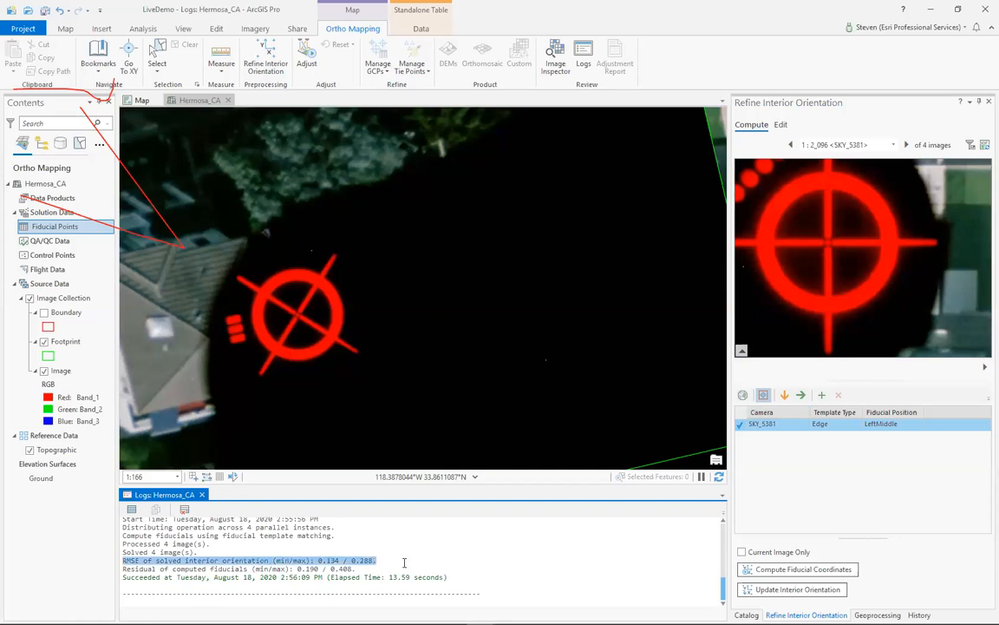
left_click(416, 562)
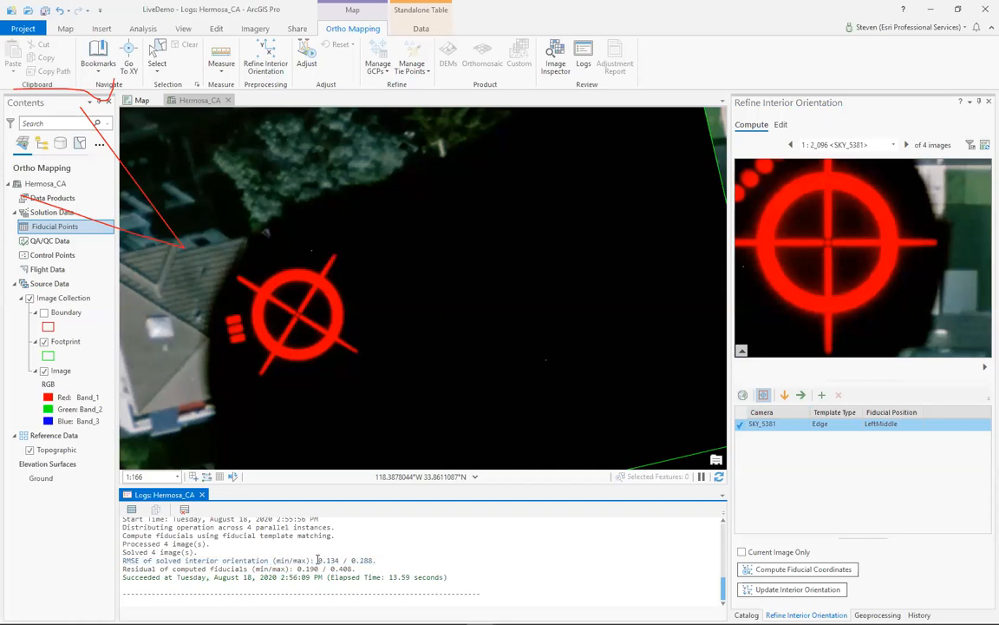
left_click_drag(318, 560, 374, 561)
- Widen the pane to review the residuals of the computed fiducials on image 2_096, and update the interior orientation of all images
left_click(781, 125)
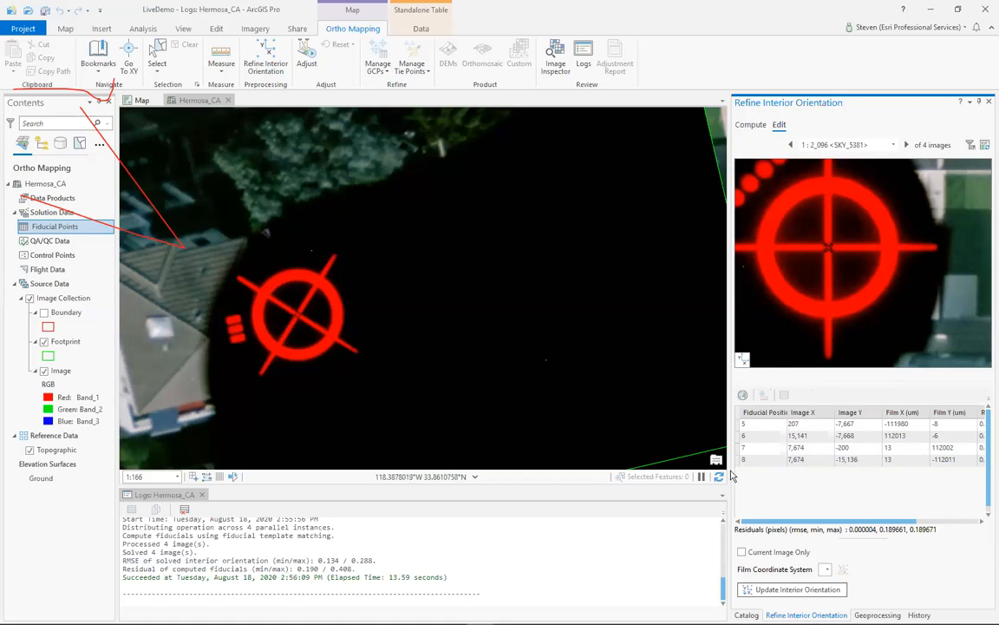
left_click_drag(730, 477, 558, 434)
left_click(795, 425)
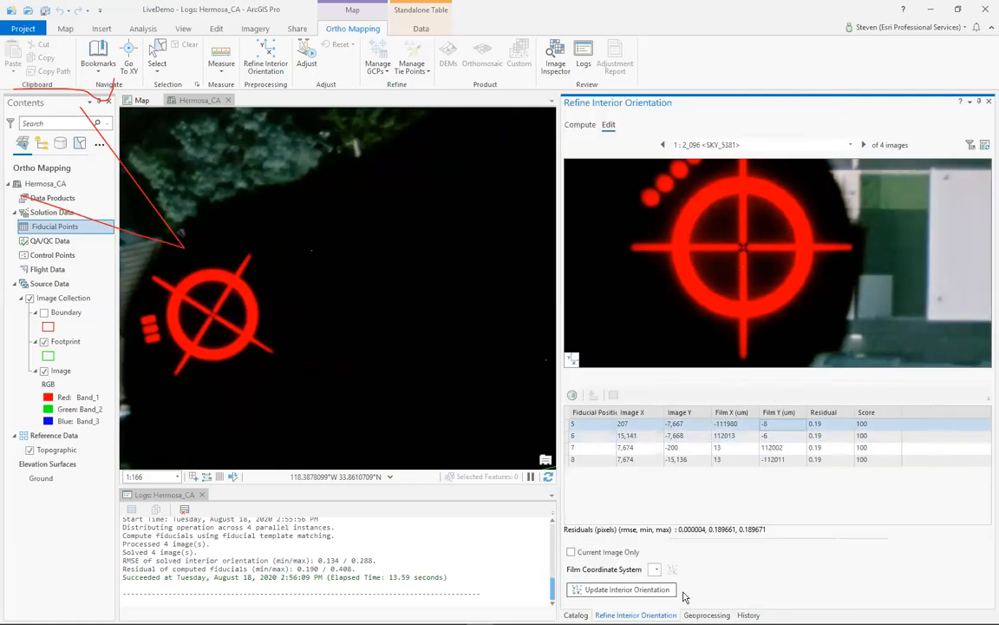
left_click(656, 594)
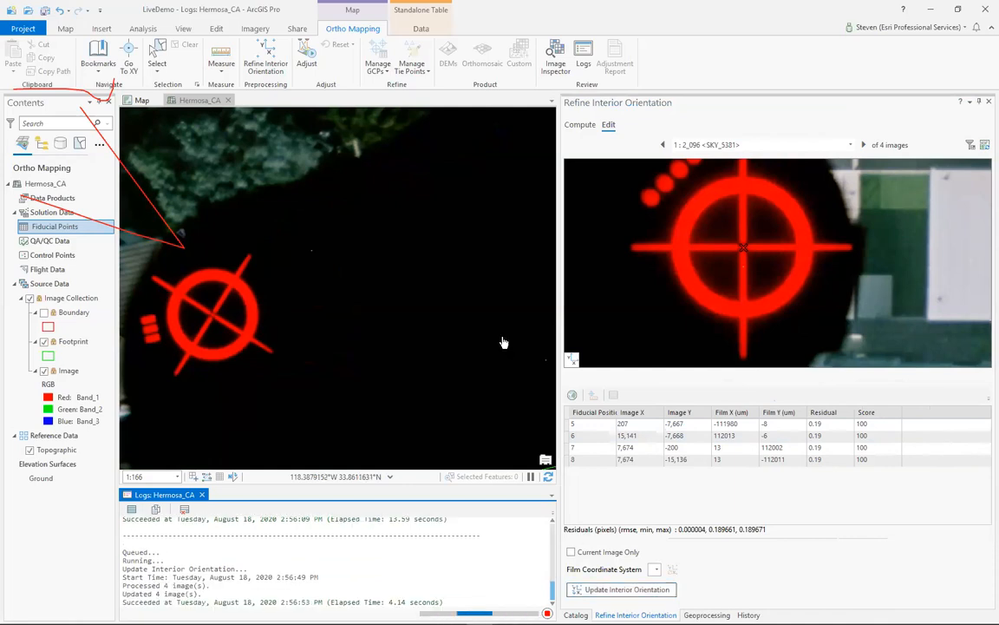
- Examine the image footprints over Hermosa Beach and the imagery along their edges near 7th St
scroll(508, 345, "down", 2)
scroll(507, 344, "down", 2)
scroll(425, 341, "down", 2)
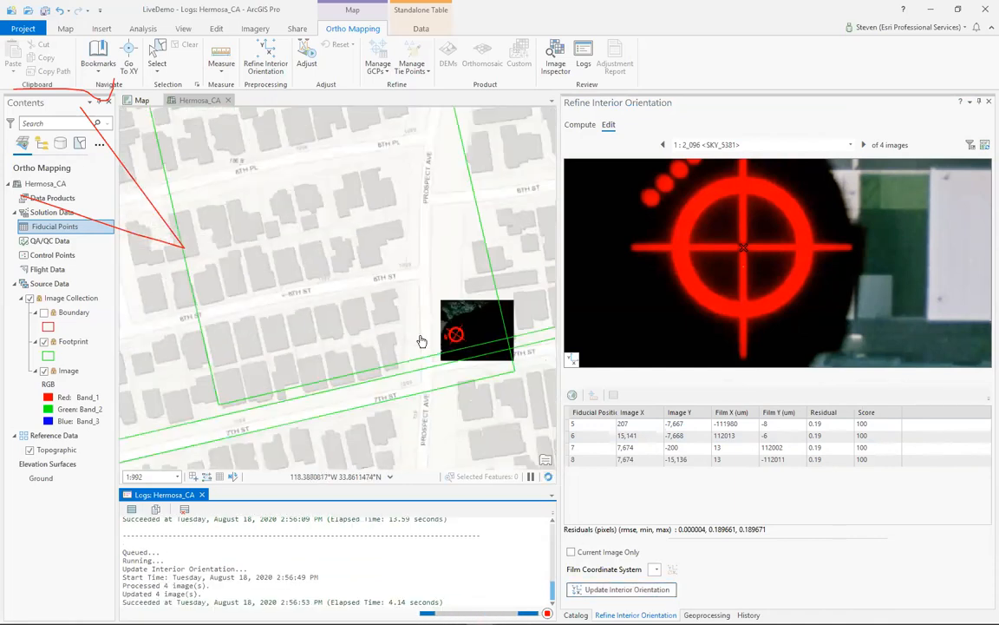
scroll(425, 341, "down", 3)
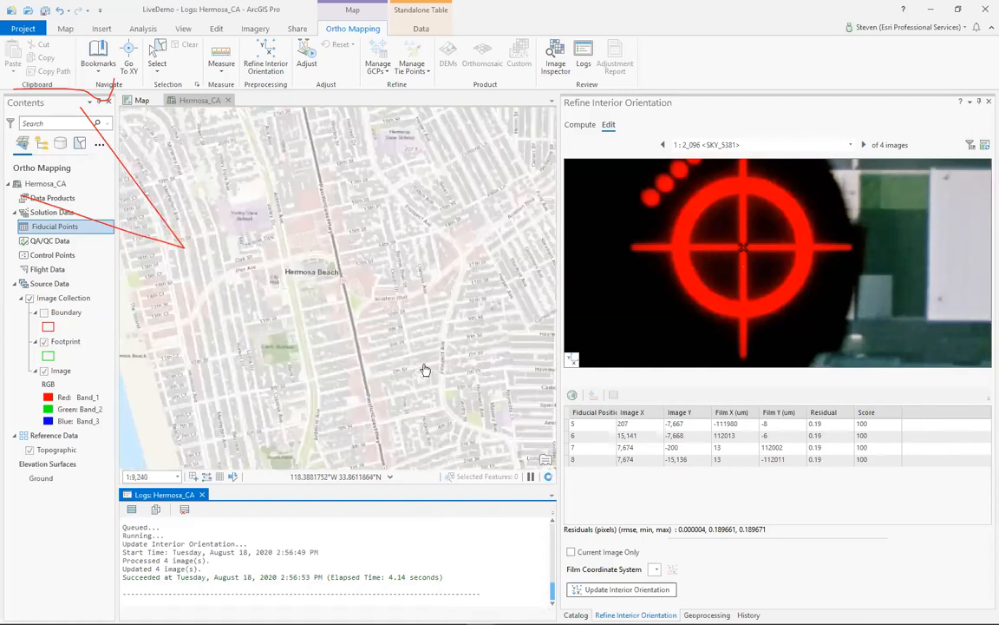
scroll(362, 361, "down", 1)
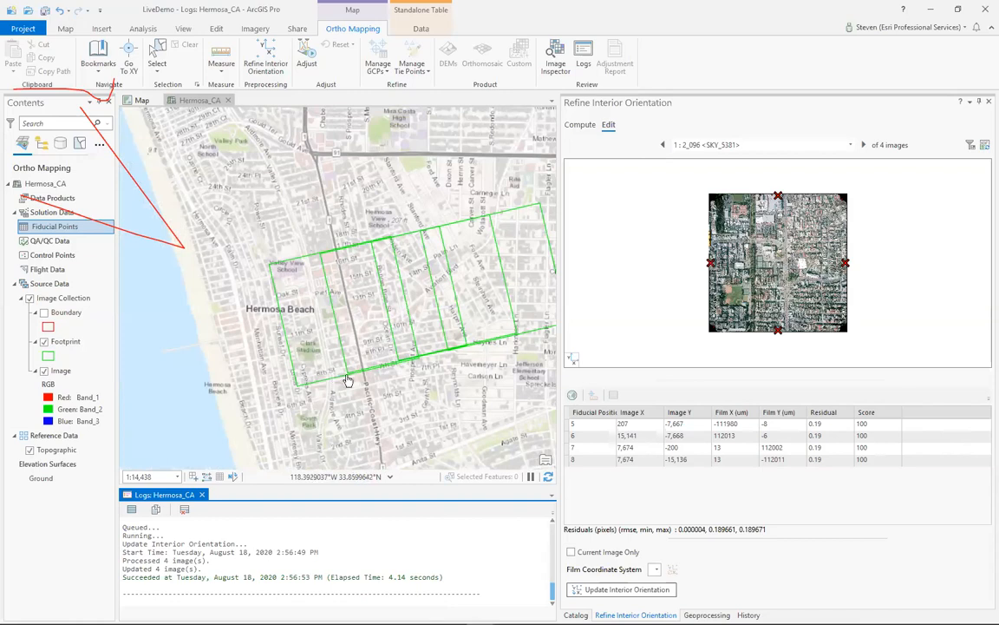
scroll(361, 366, "up", 2)
scroll(346, 380, "up", 5)
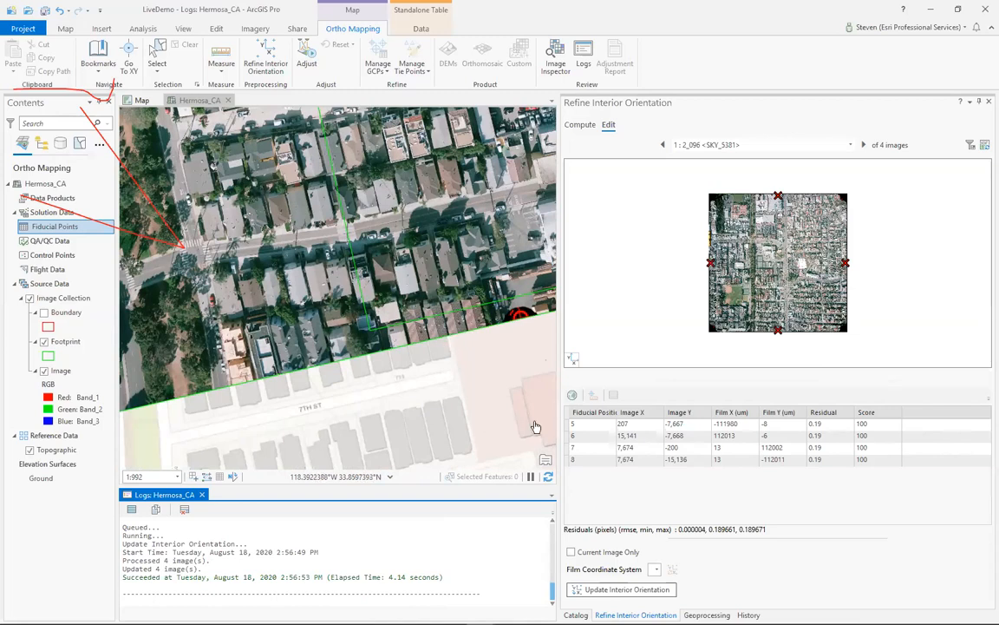
- Close Refine Interior Orientation and narrow the docked Geoprocessing pane so the map shows all image footprints
left_click(987, 104)
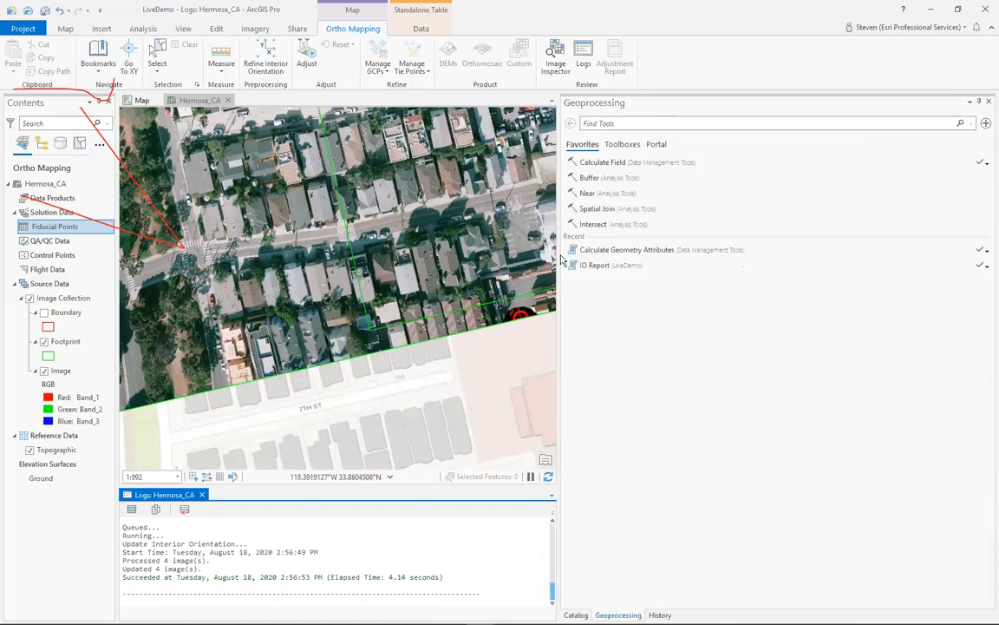
left_click_drag(559, 254, 832, 254)
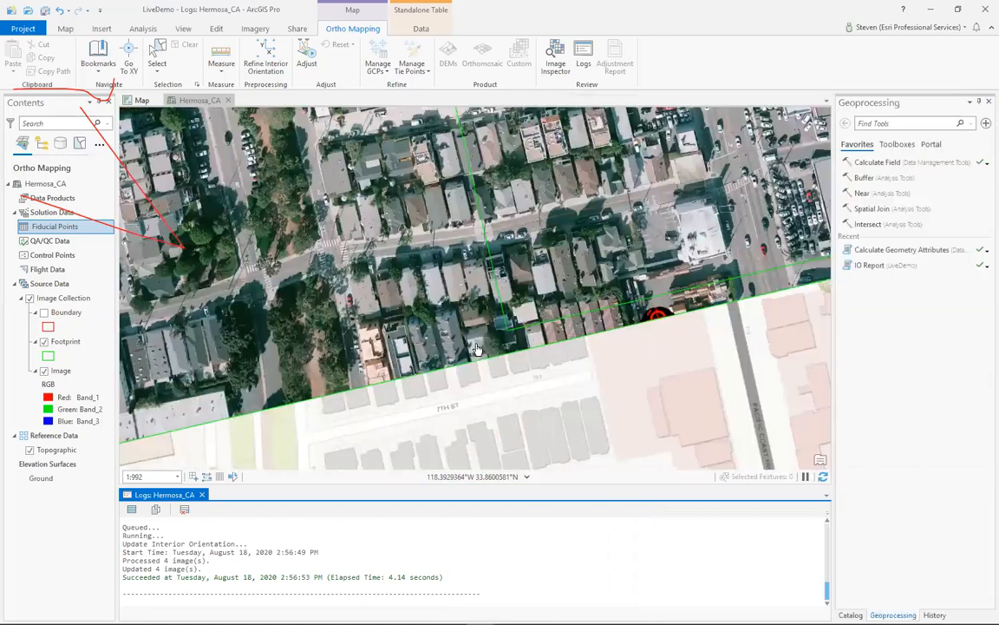
scroll(460, 360, "down", 3)
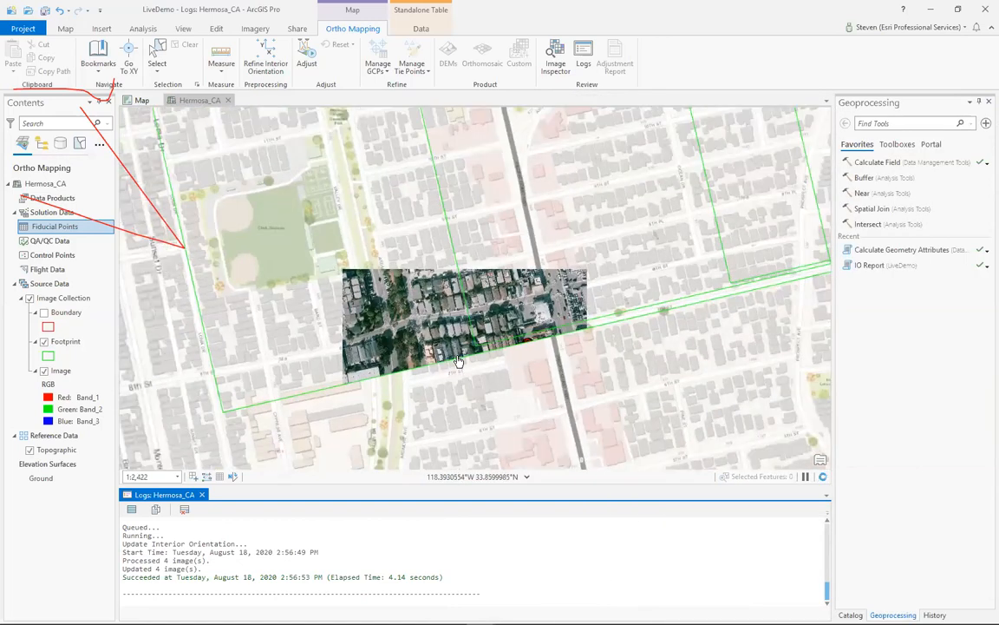
scroll(458, 361, "down", 2)
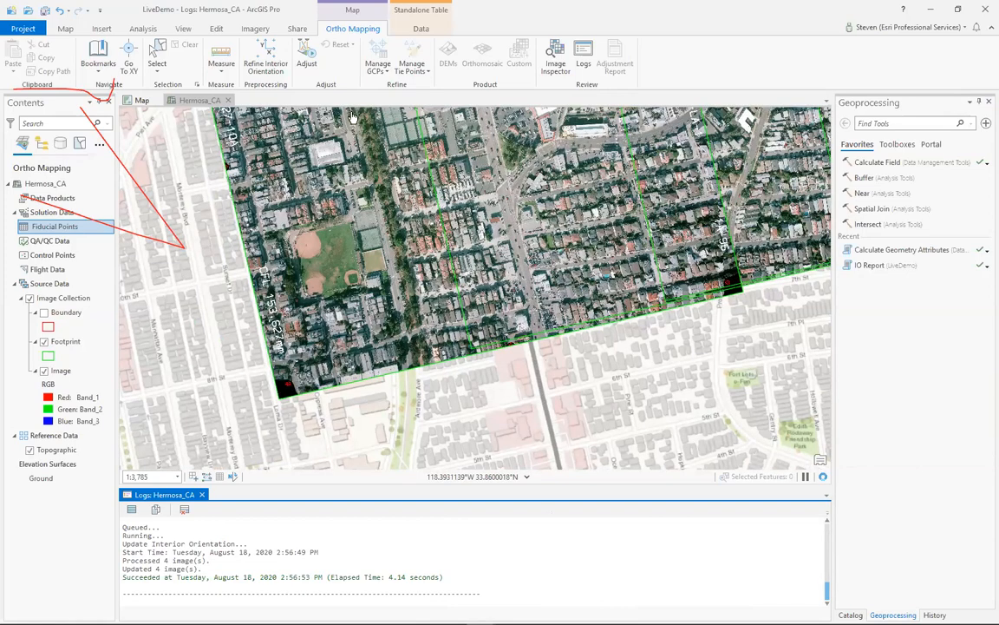
scroll(353, 118, "down", 4)
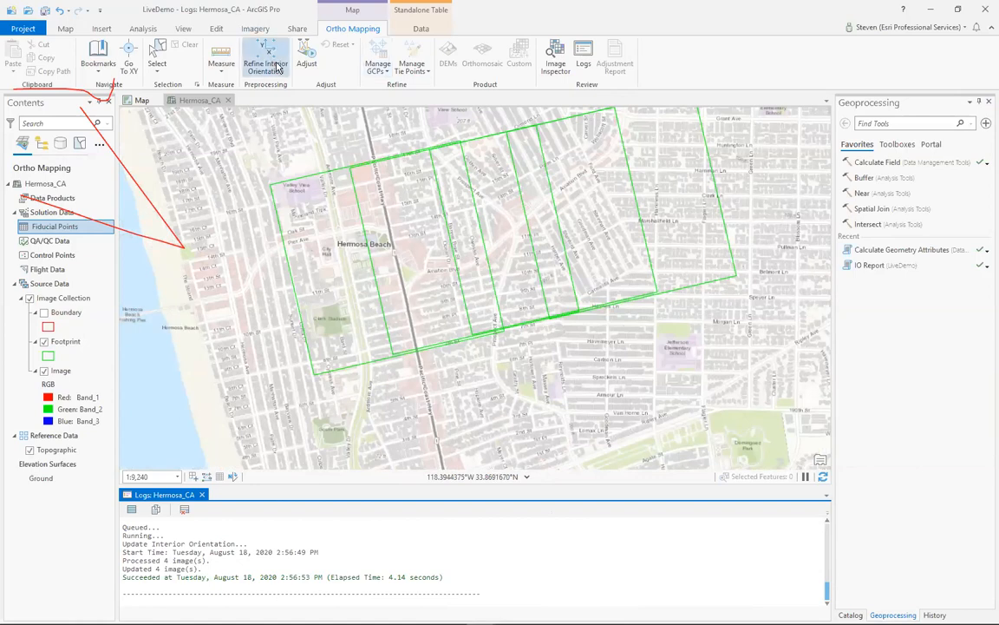
- Run the block adjustment with a blunder point threshold of 5 pixels and enlarge the logs to follow its progress
left_click(307, 59)
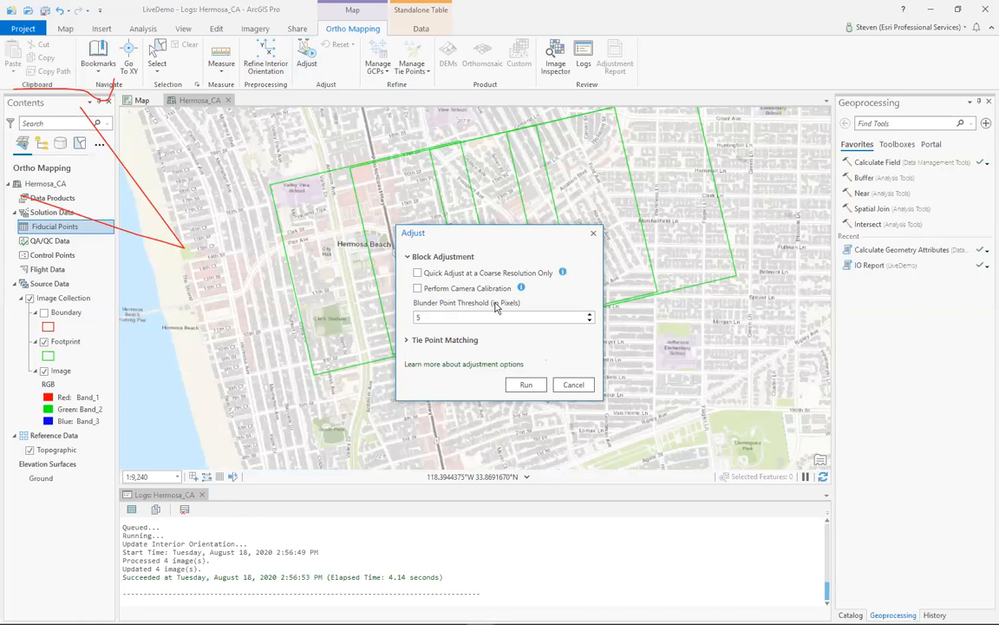
left_click(523, 385)
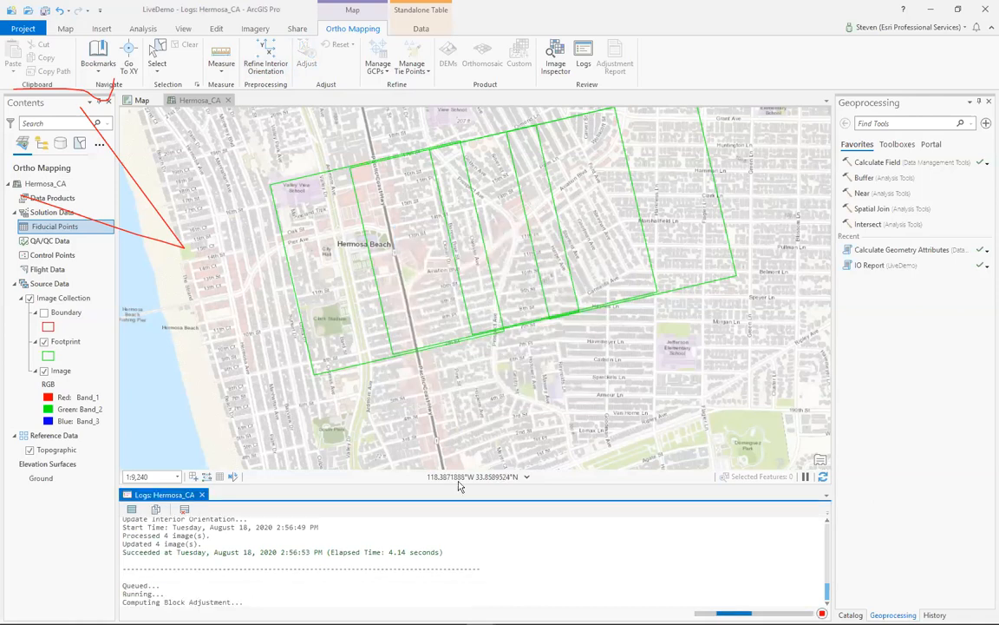
left_click_drag(458, 484, 411, 436)
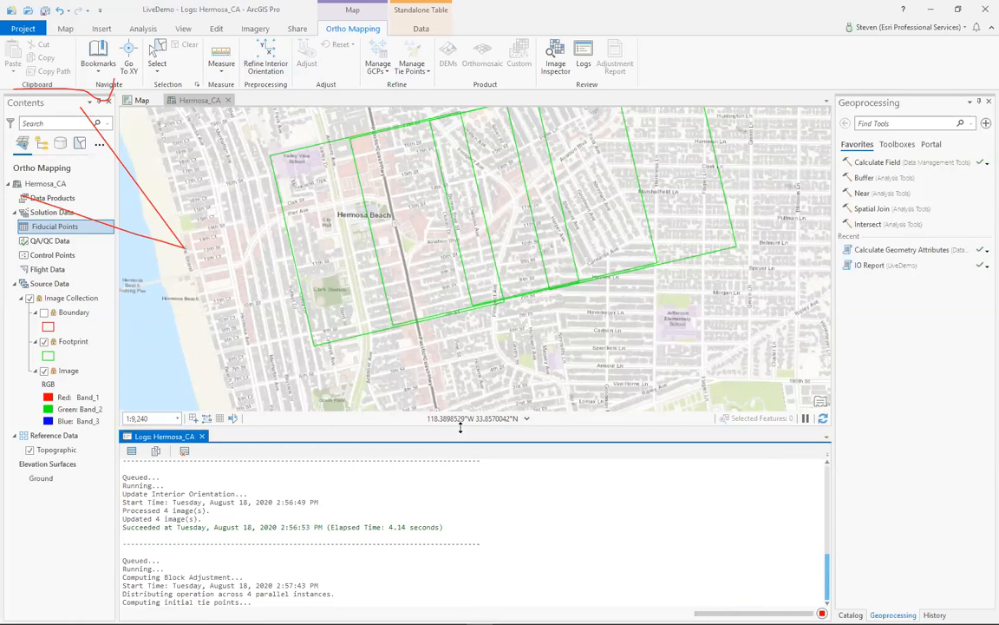
left_click_drag(461, 426, 434, 371)
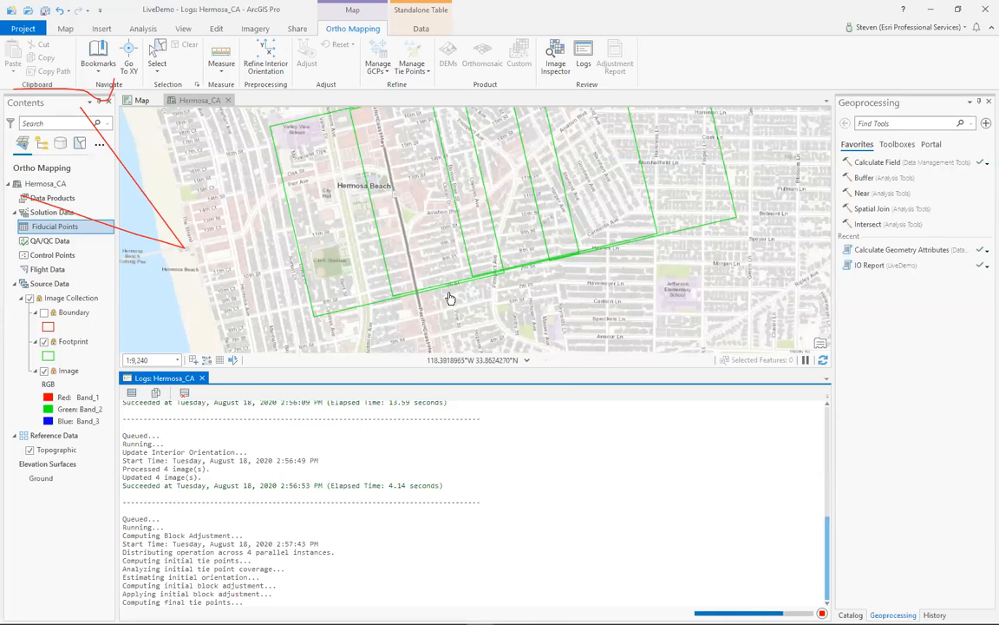
- Shrink the logs to give the map more room and display the Solution Points layer over the footprints
left_click_drag(550, 368, 544, 455)
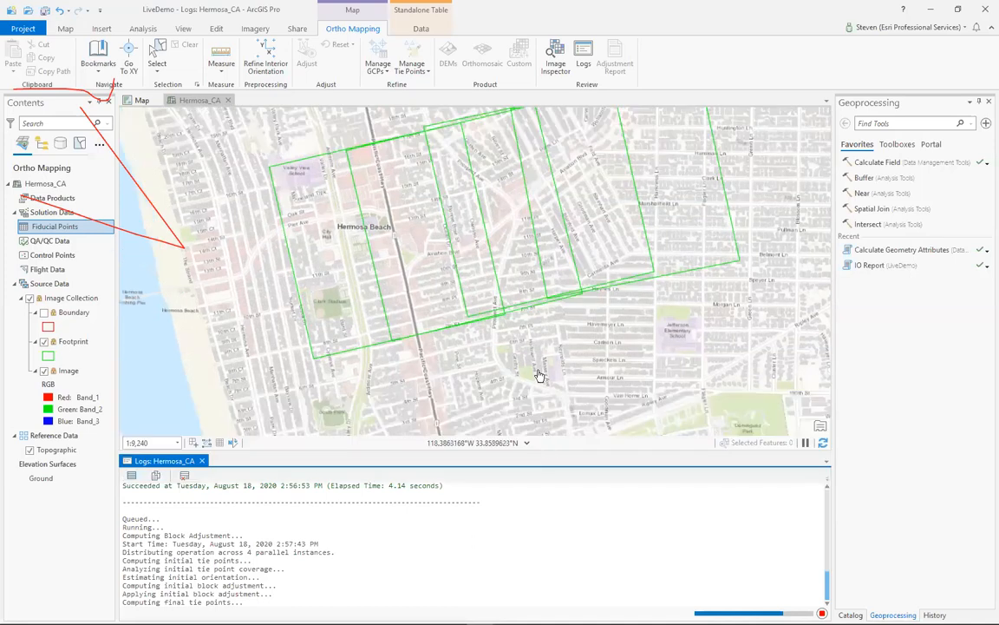
left_click_drag(642, 355, 642, 398)
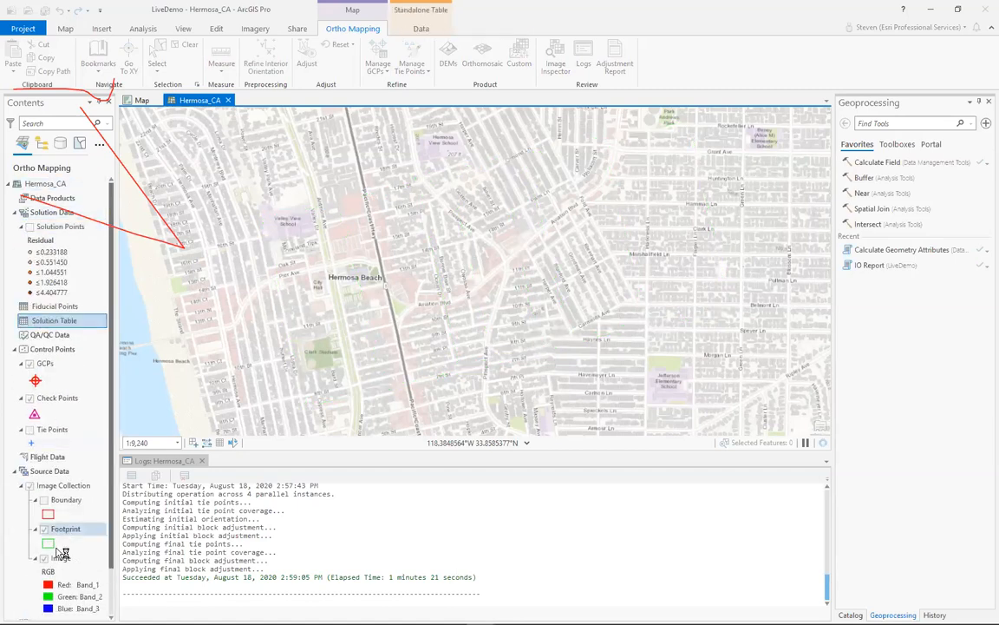
left_click(30, 227)
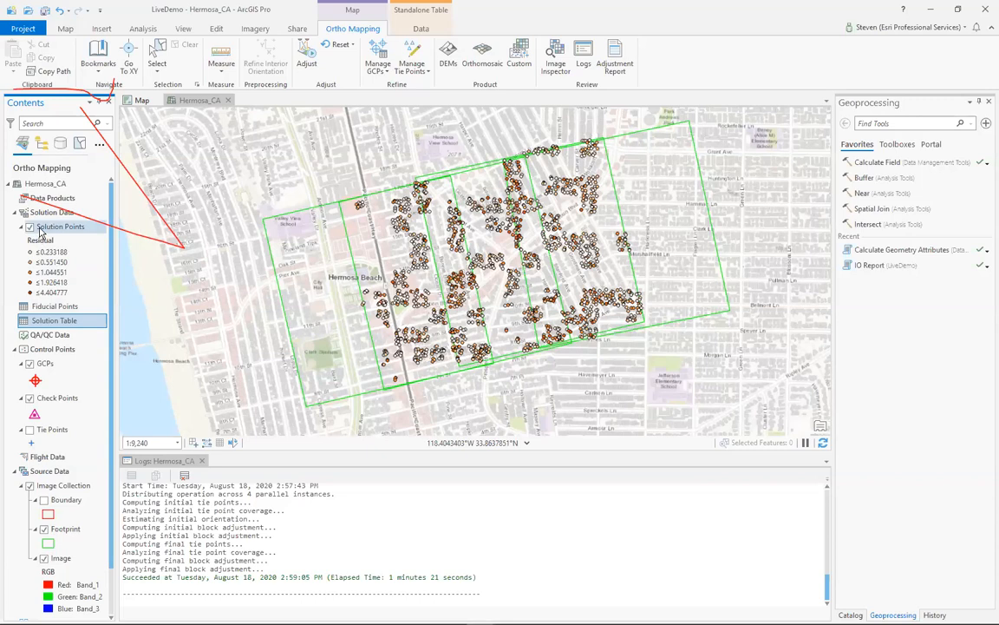
- Review the adjustment report's tie point errors, overlap map, camera calibration and GPS positioning deviations, and close the report
left_click(615, 68)
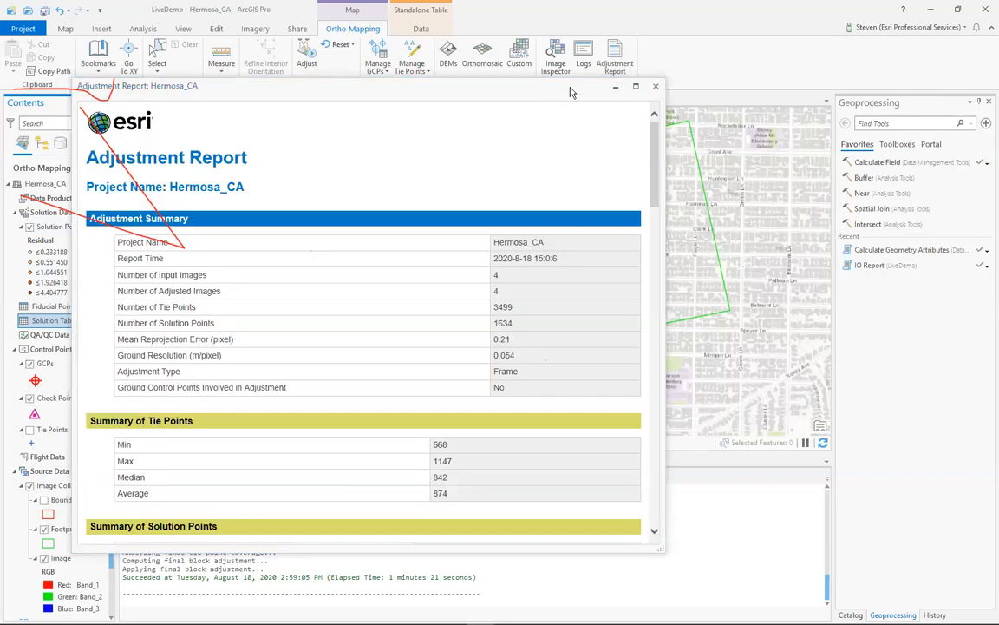
left_click_drag(571, 91, 686, 18)
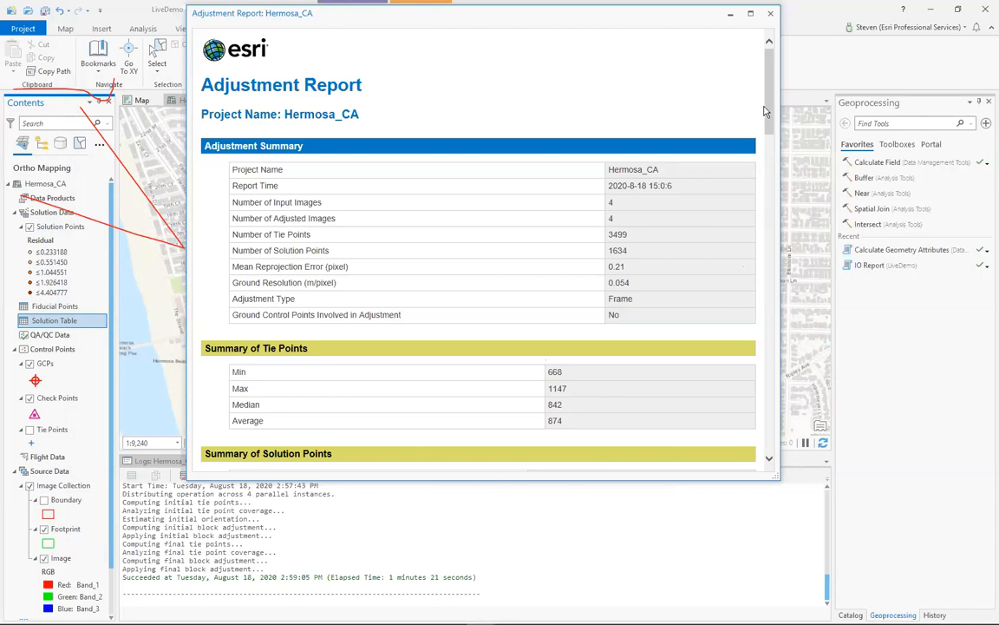
left_click_drag(768, 113, 779, 202)
scroll(660, 230, "up", 3)
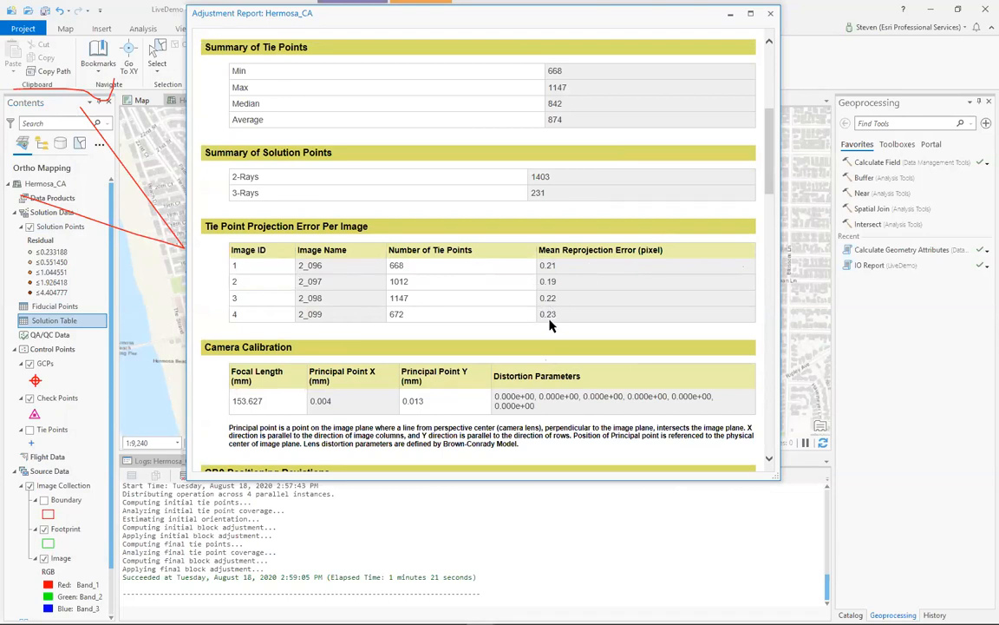
left_click_drag(768, 189, 744, 438)
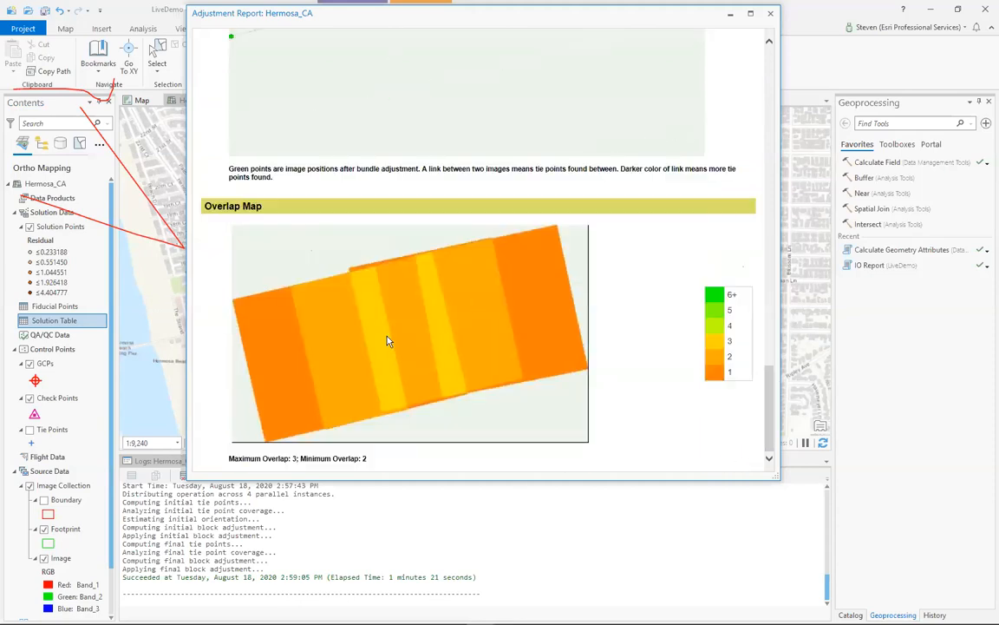
scroll(581, 356, "up", 10)
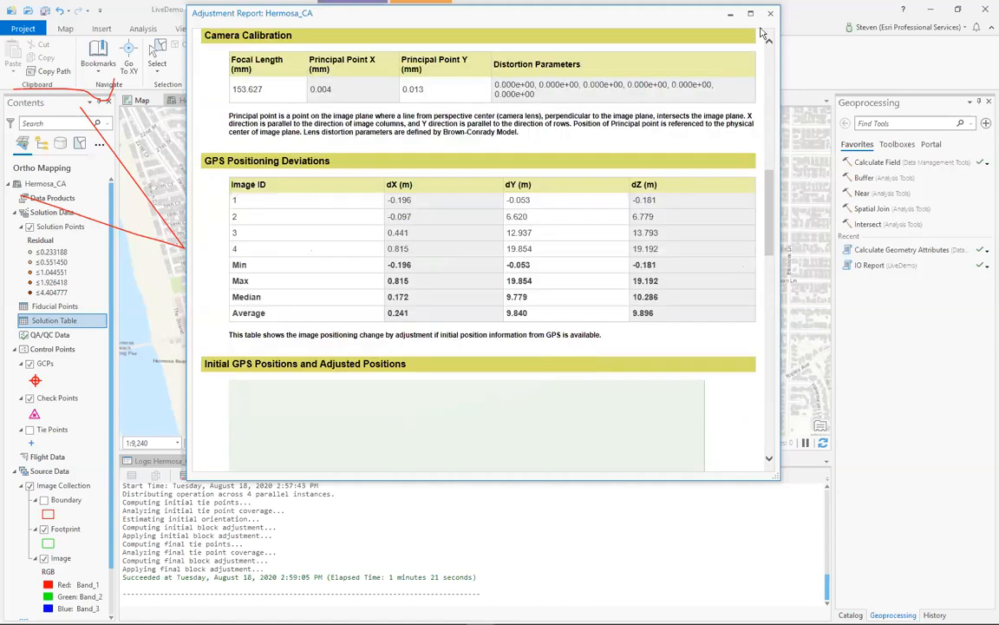
left_click_drag(704, 18, 727, 74)
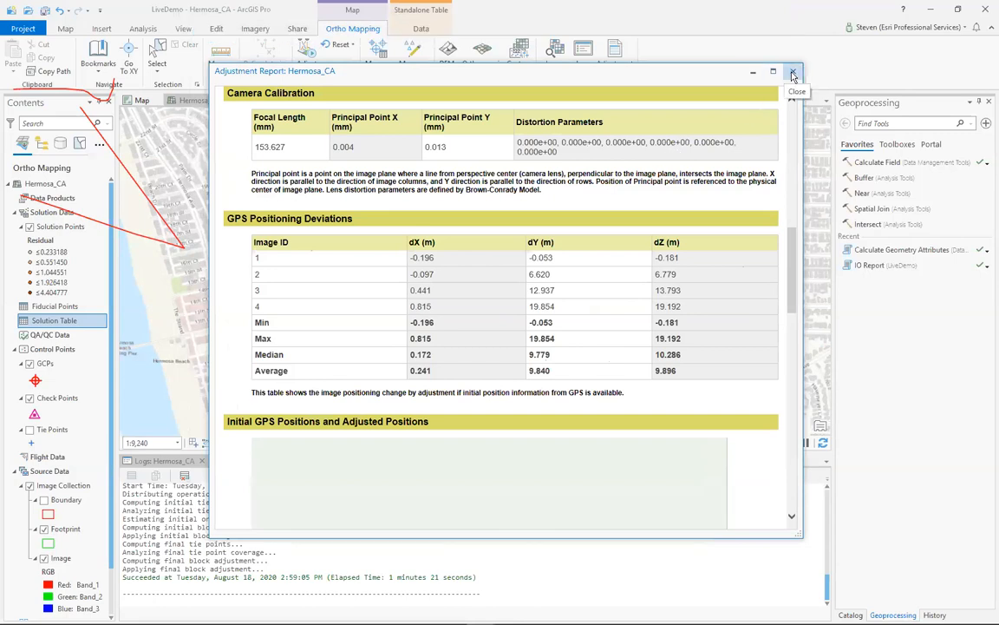
left_click(791, 71)
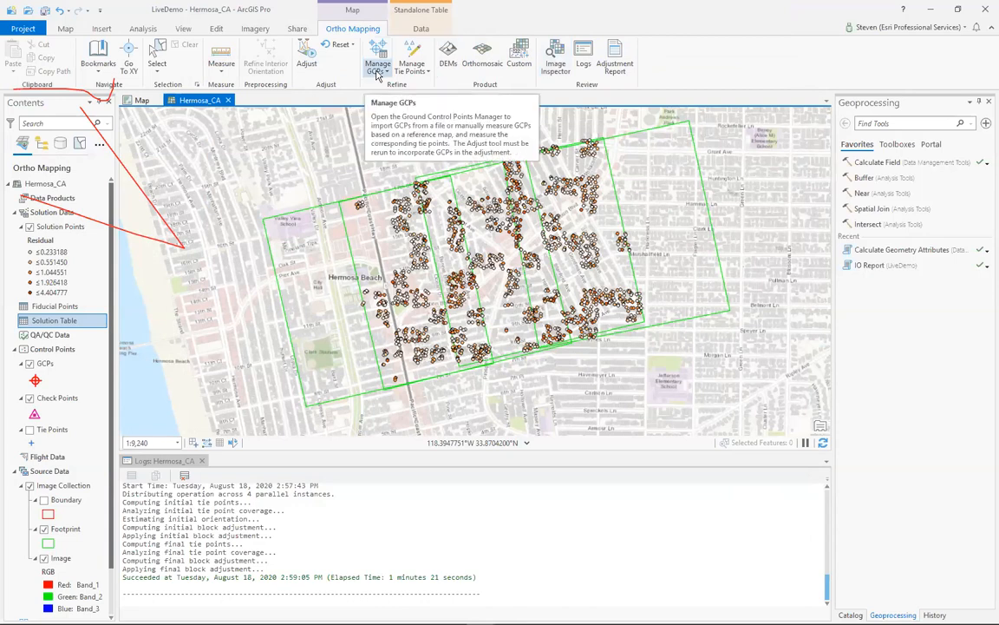
- Start a ground control point import and choose Hermosa_GCP.csv from the LargeScale folder as the GCP file
left_click(378, 73)
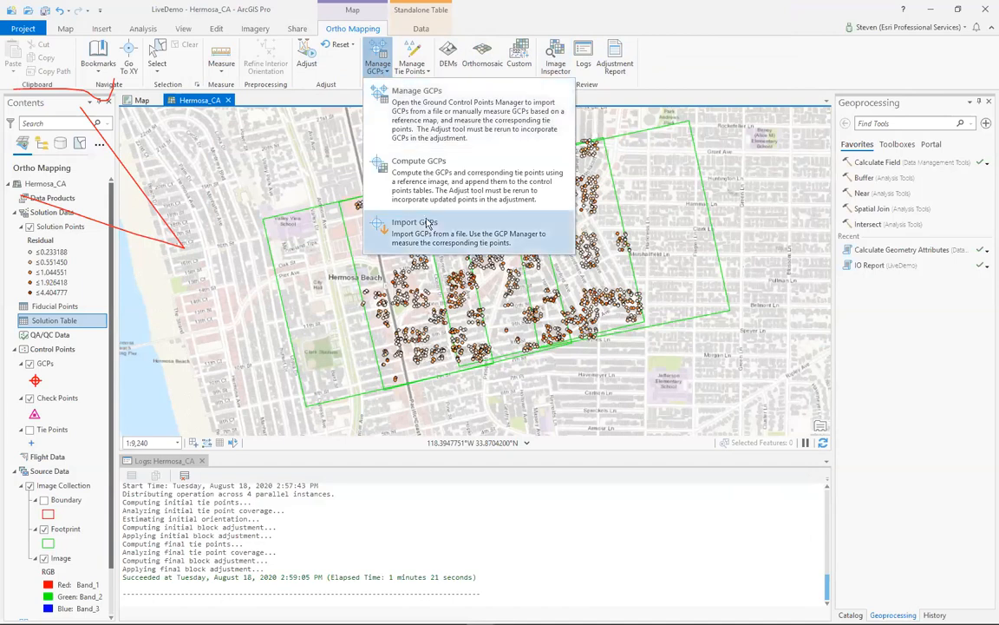
left_click(389, 219)
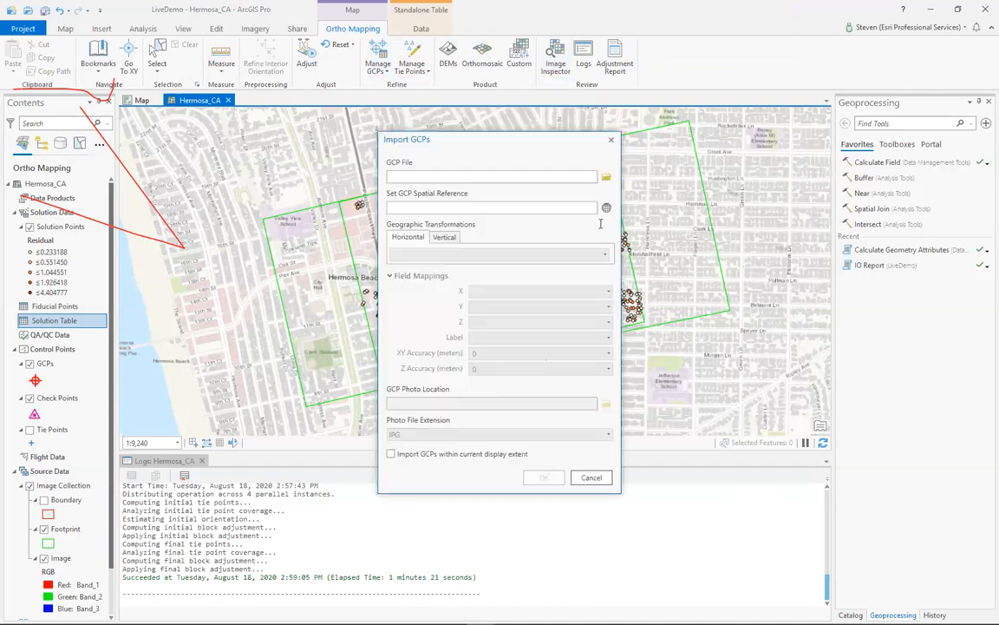
left_click(606, 177)
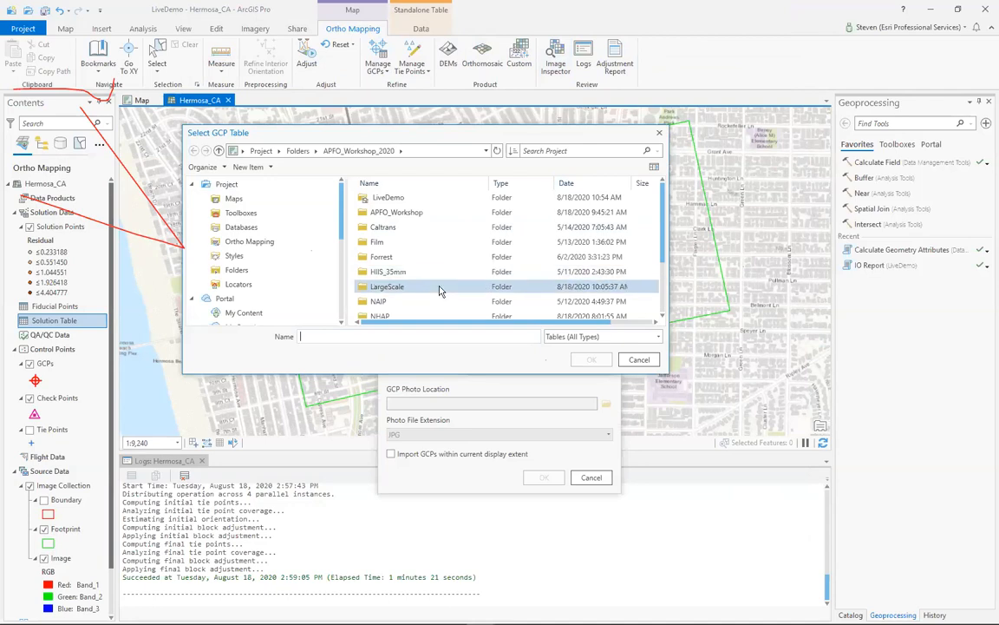
scroll(440, 291, "down", 2)
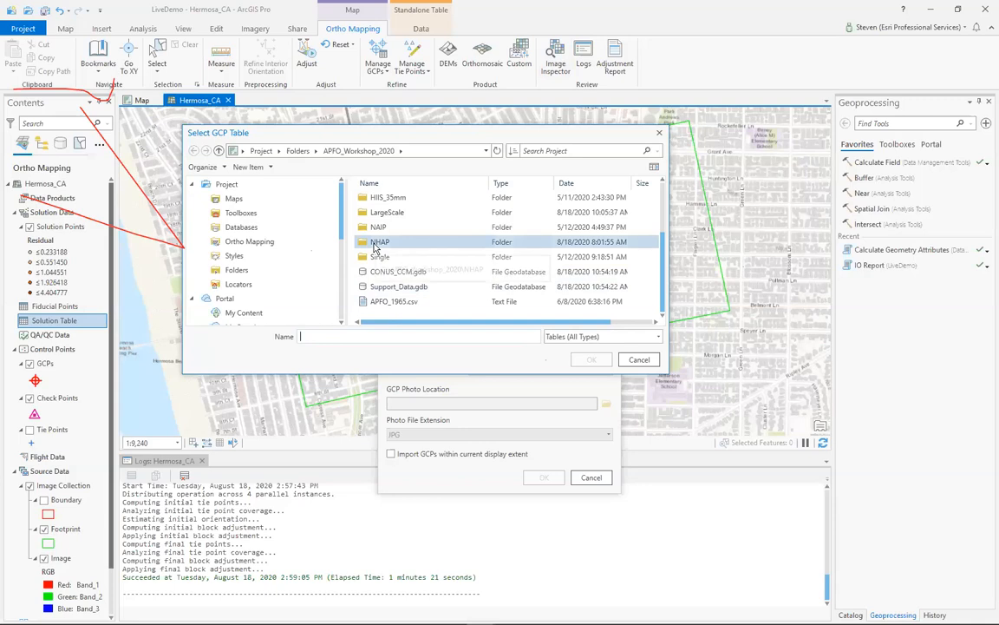
double_click(382, 213)
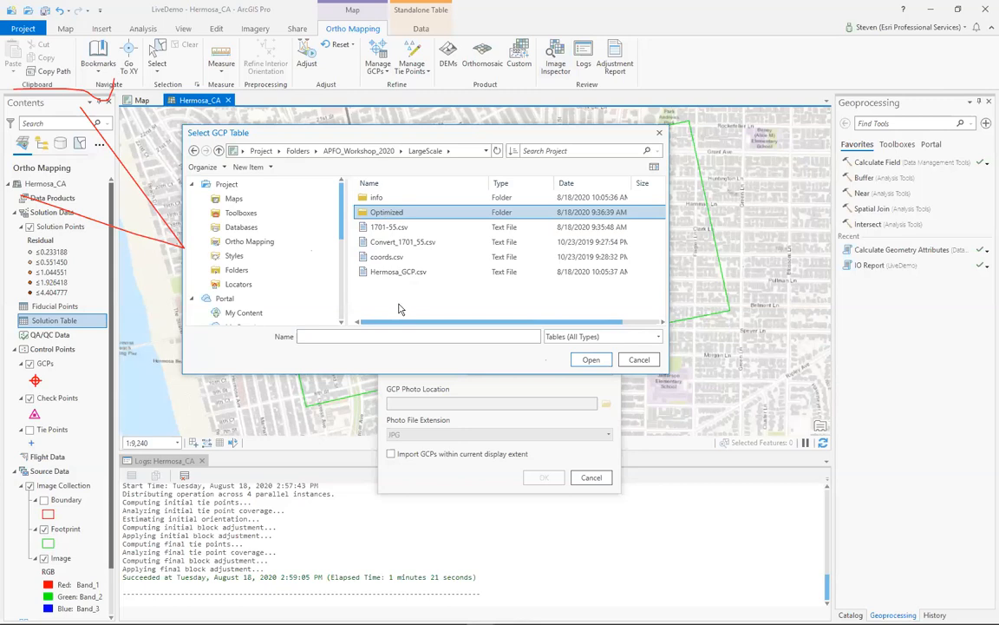
left_click(399, 271)
left_click(588, 358)
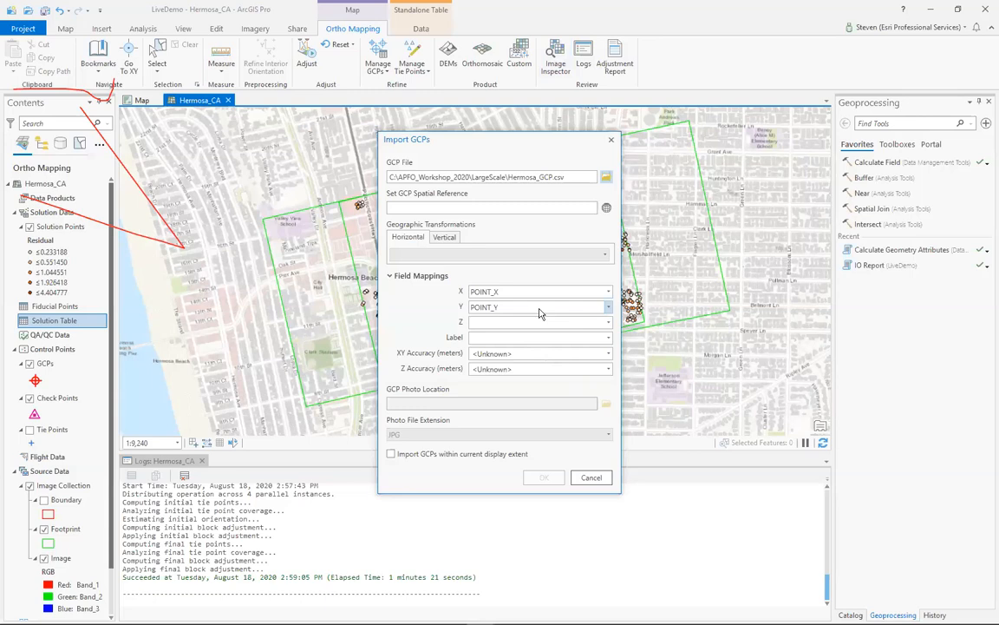
- Map the GCP file's Z value to POINT_Z and its label to OBJECTID
left_click(607, 327)
left_click(513, 385)
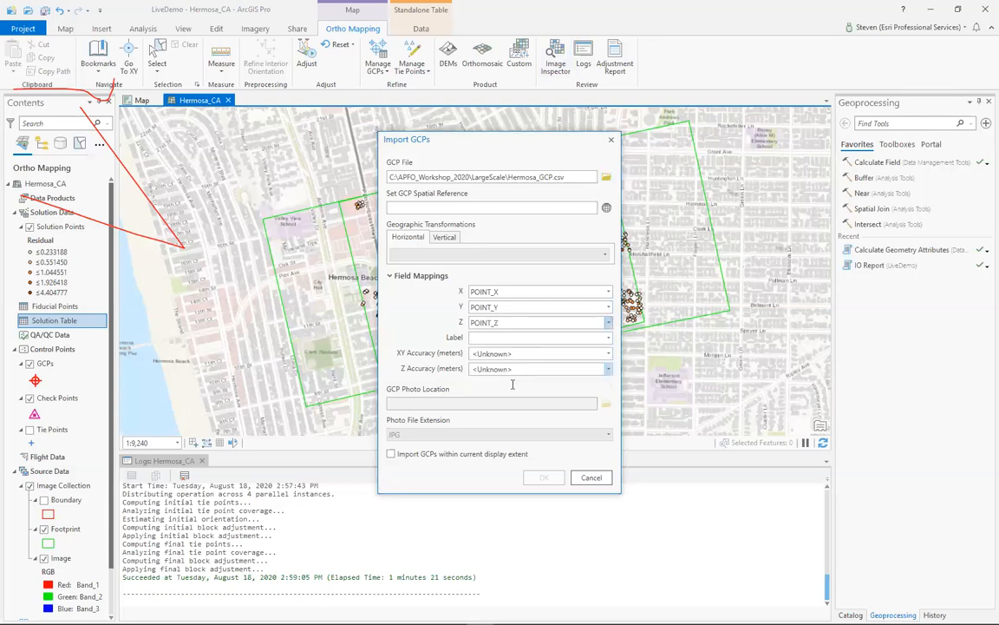
left_click(609, 338)
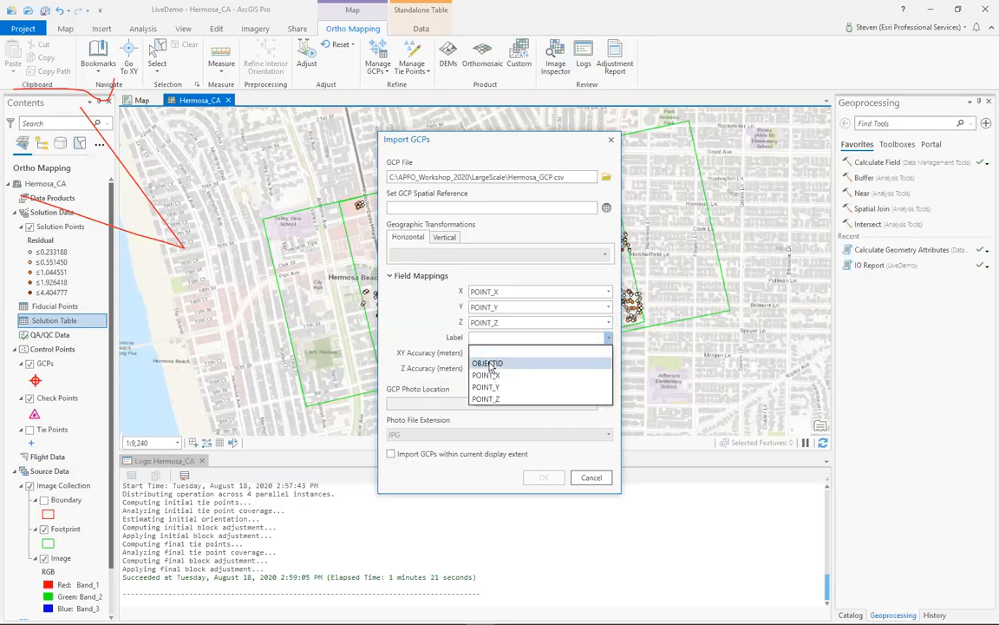
left_click(555, 355)
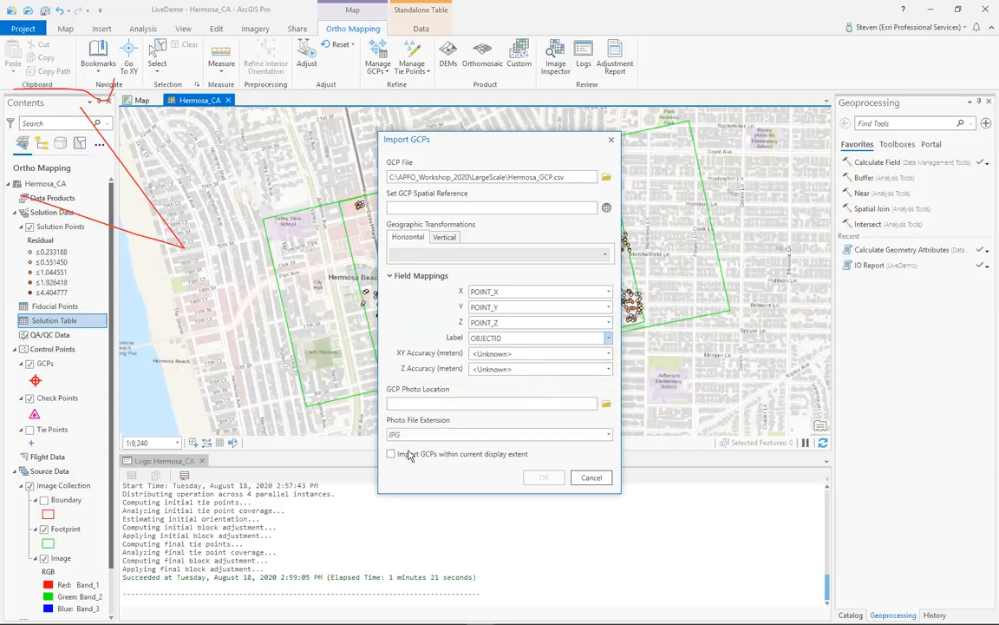
- Set the GCP spatial reference to WGS 1984 UTM Zone 11N with the NAVD 1988 vertical system and import the points
left_click(606, 207)
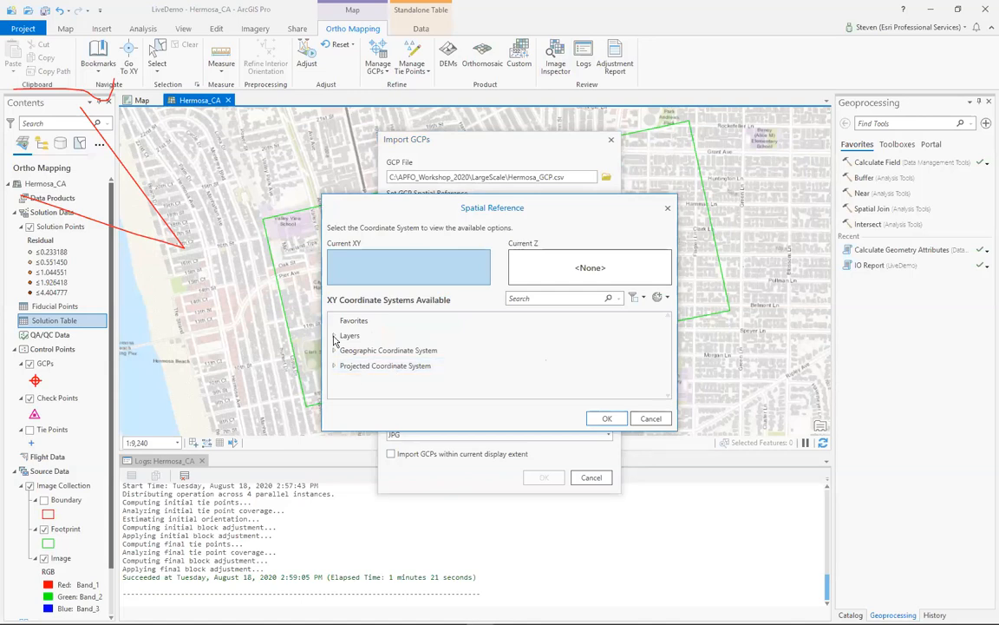
left_click(335, 336)
left_click(378, 351)
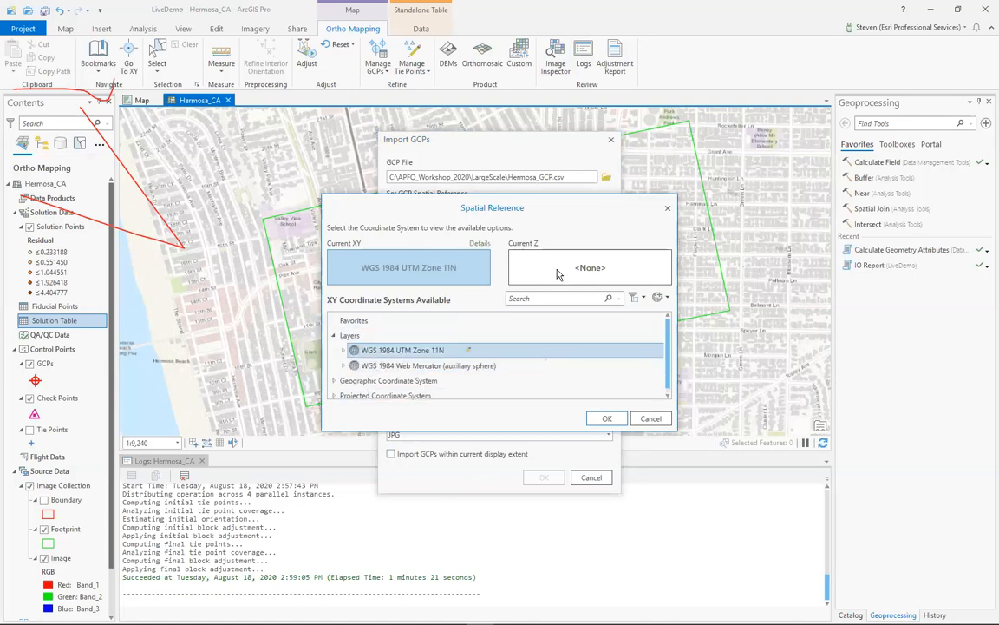
left_click(522, 258)
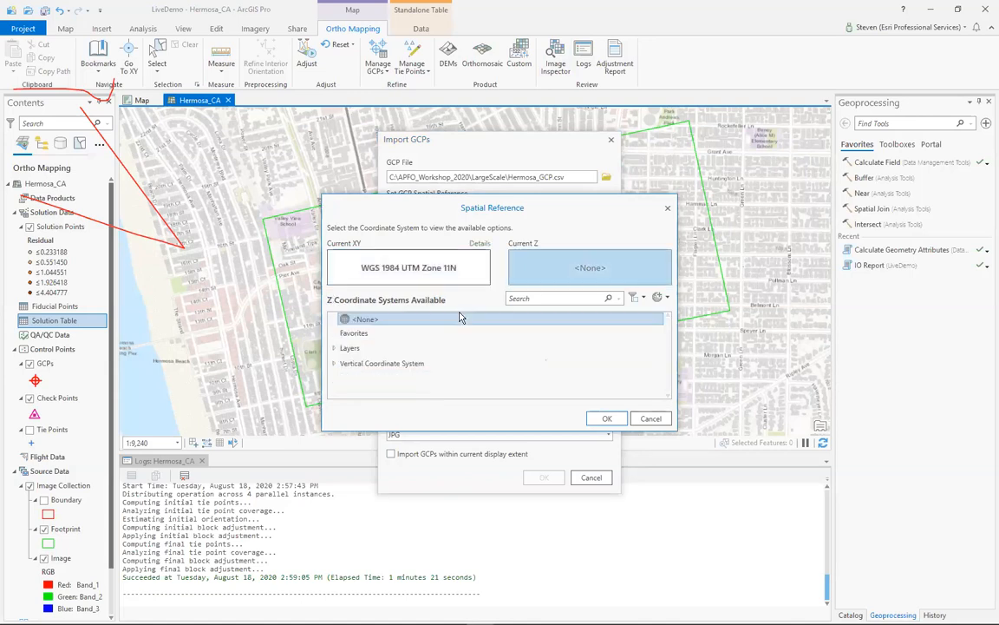
left_click(334, 348)
left_click(529, 365)
left_click(607, 418)
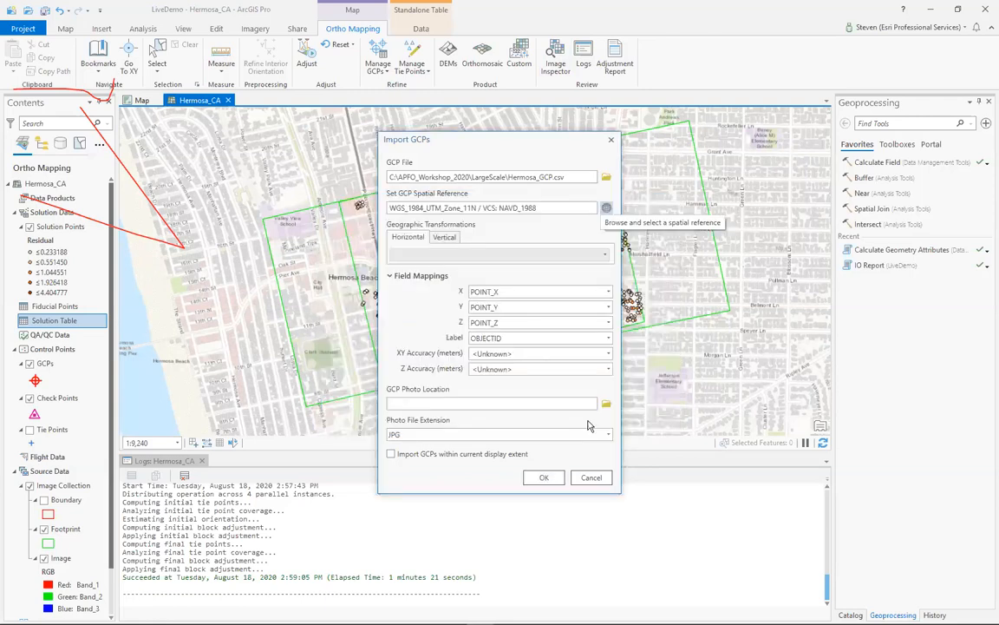
left_click(544, 477)
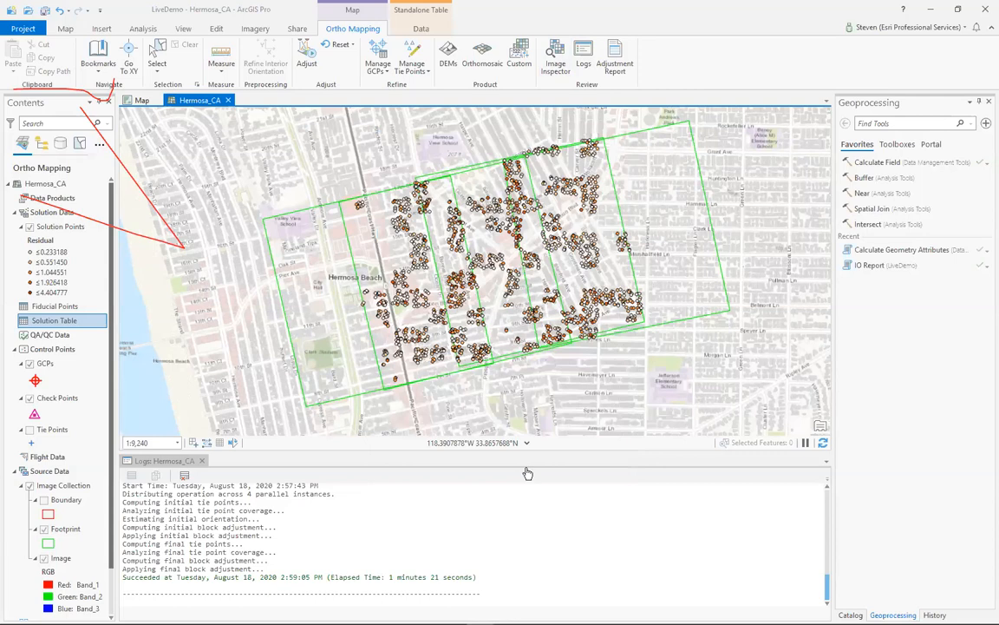
- Hide the Solution Points layer, then open the GCP Manager and widen its pane
left_click(31, 229)
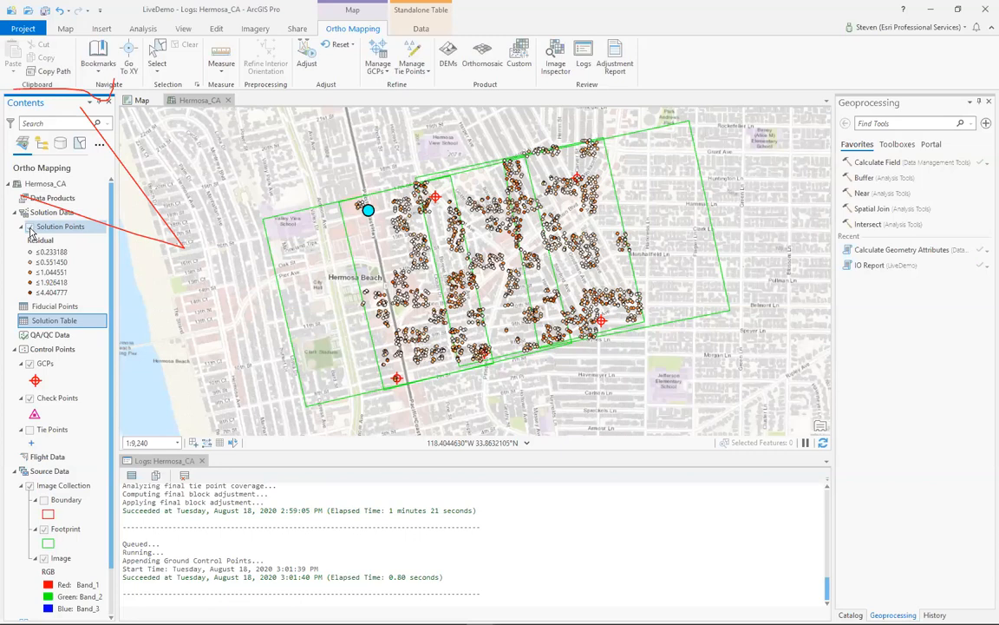
left_click(30, 228)
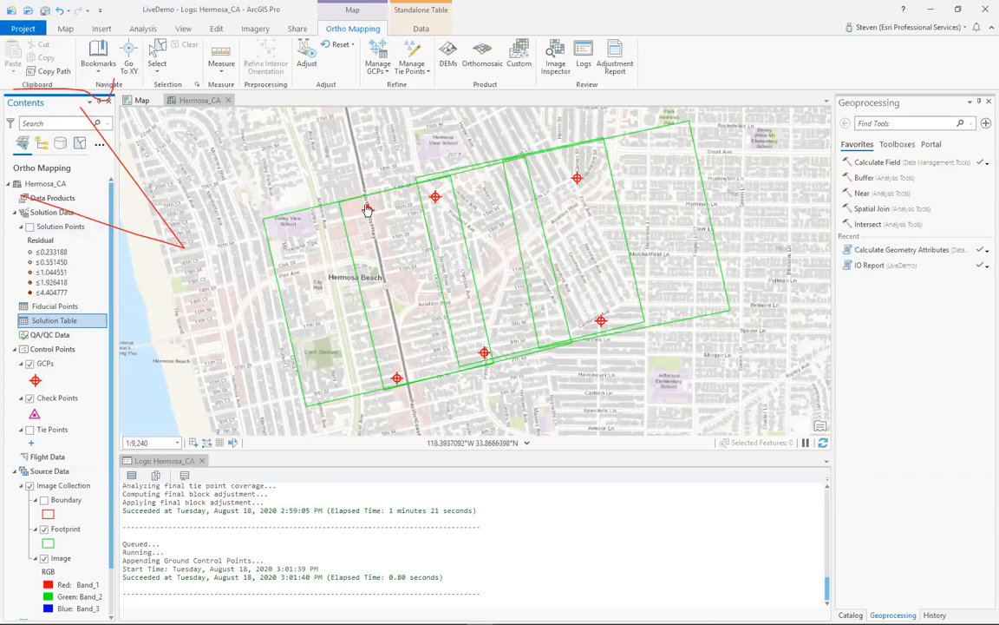
left_click(377, 74)
left_click(548, 122)
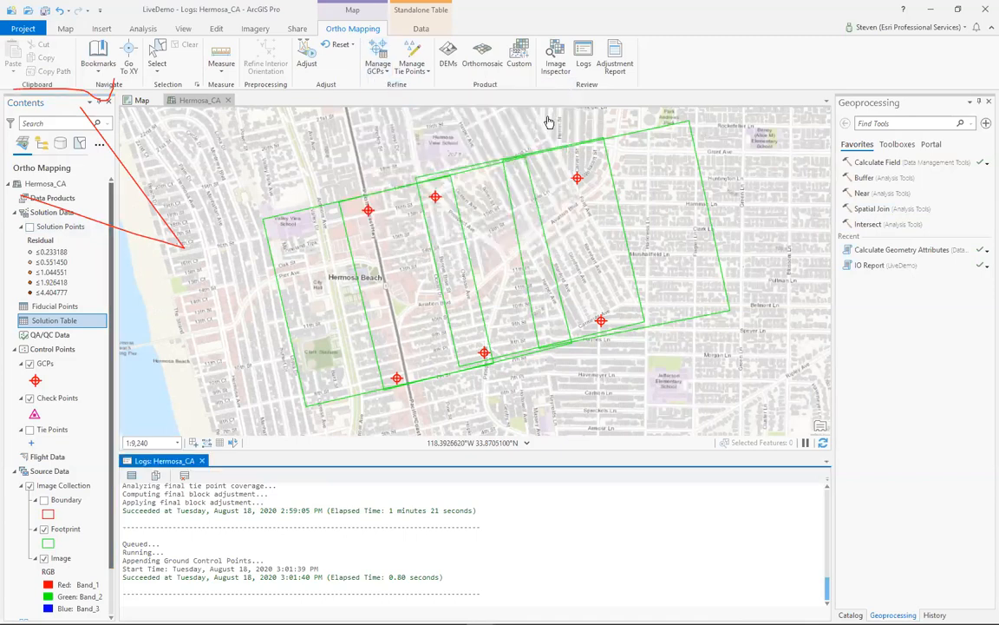
left_click_drag(832, 130, 671, 177)
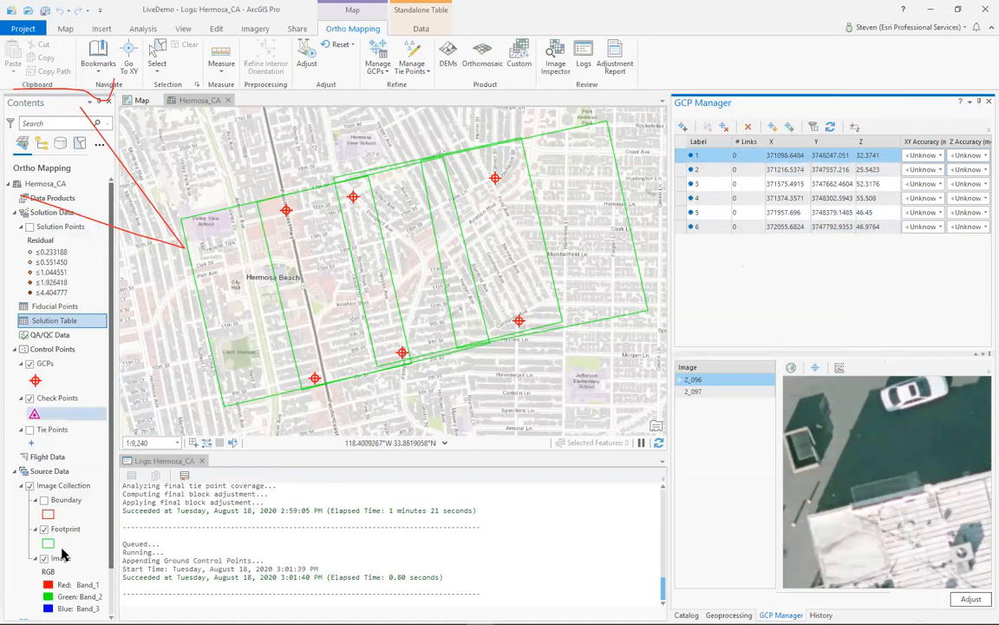
- Add World Imagery from the Living Atlas to the ortho mapping map and hide the Topographic basemap
scroll(112, 590, "down", 2)
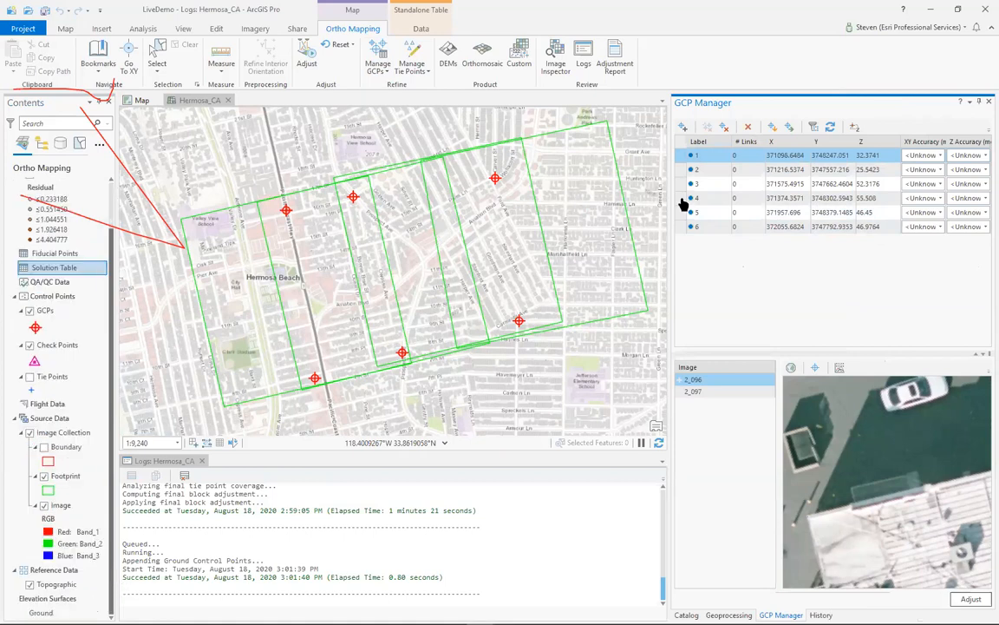
left_click(684, 614)
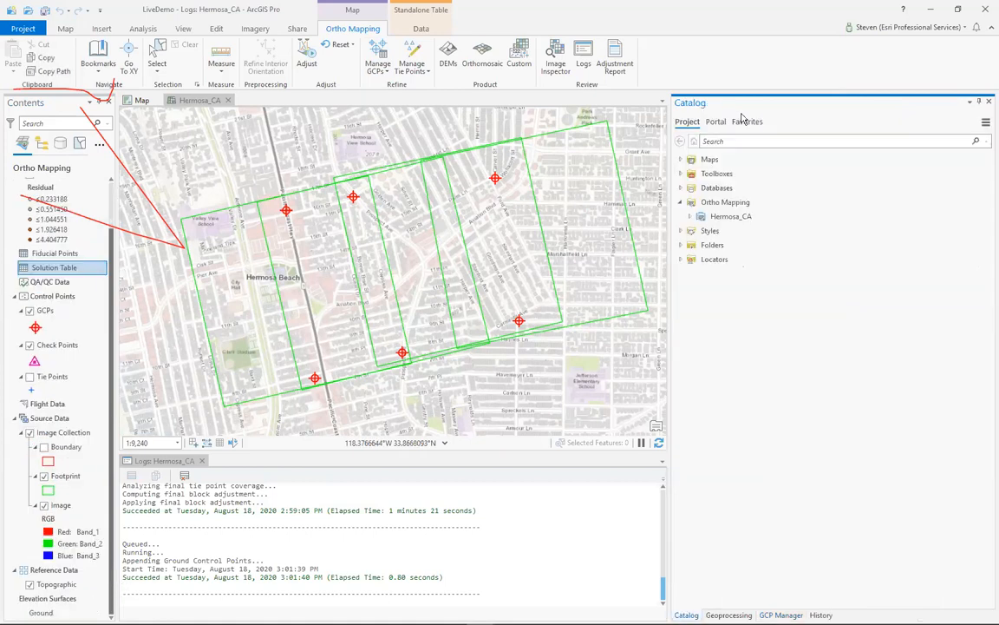
left_click(716, 122)
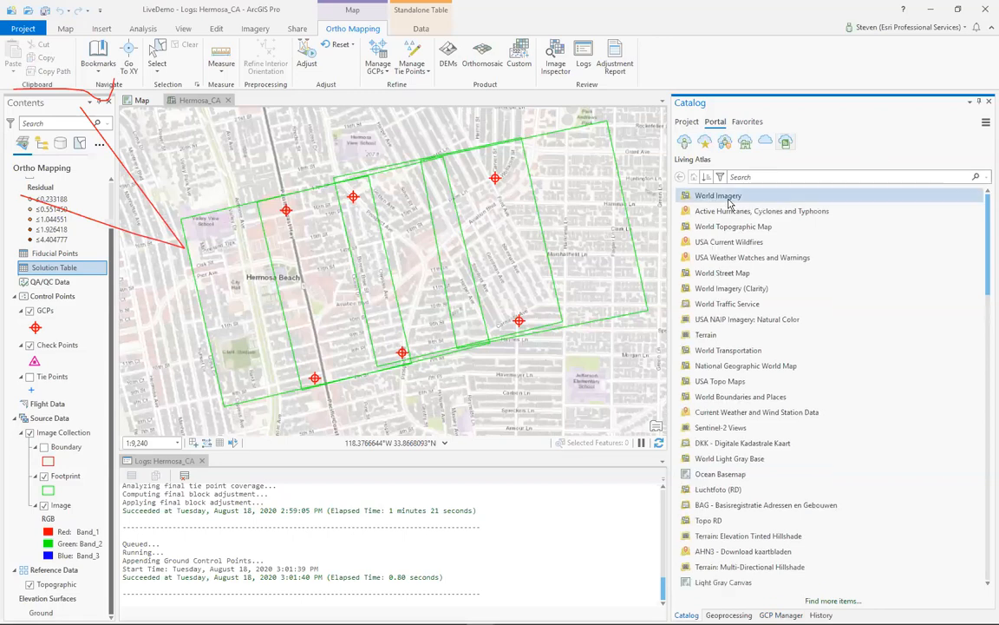
right_click(729, 203)
left_click(753, 208)
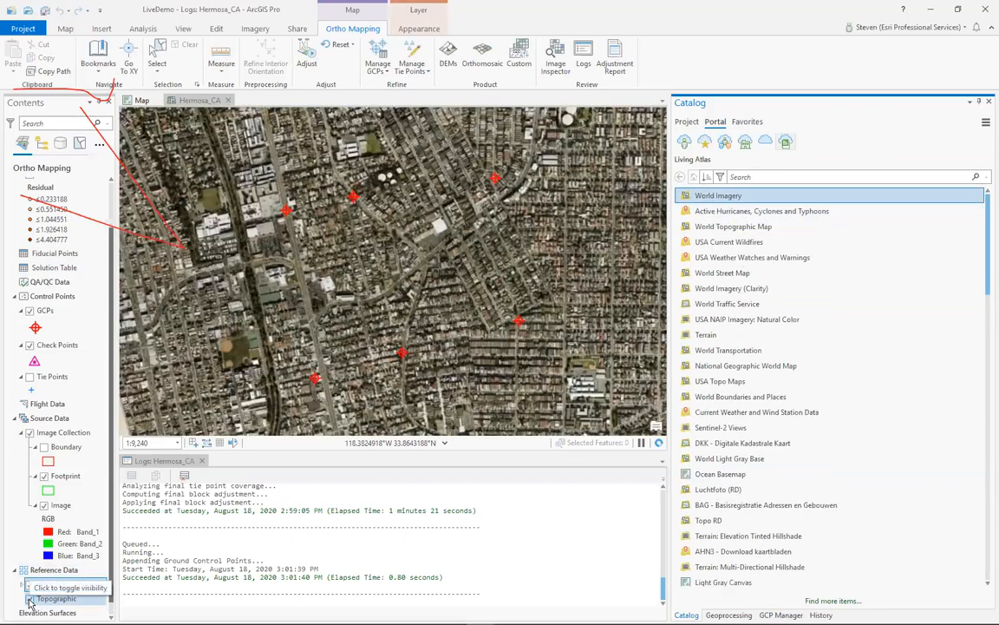
left_click(30, 599)
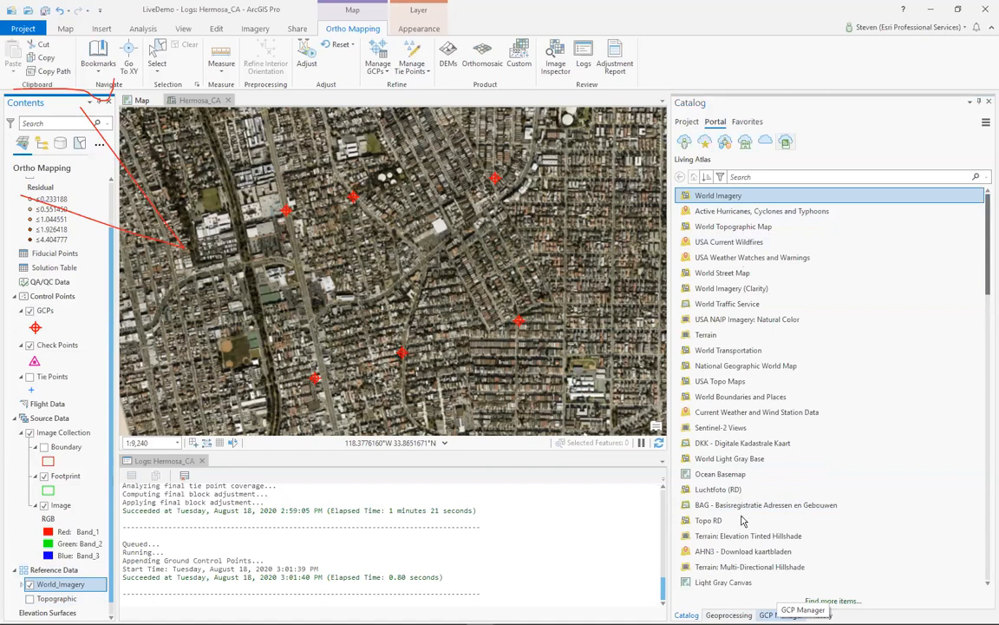
- Return to the GCP Manager and examine the control point near the parking lot up close on World Imagery
left_click(781, 614)
left_click(686, 157)
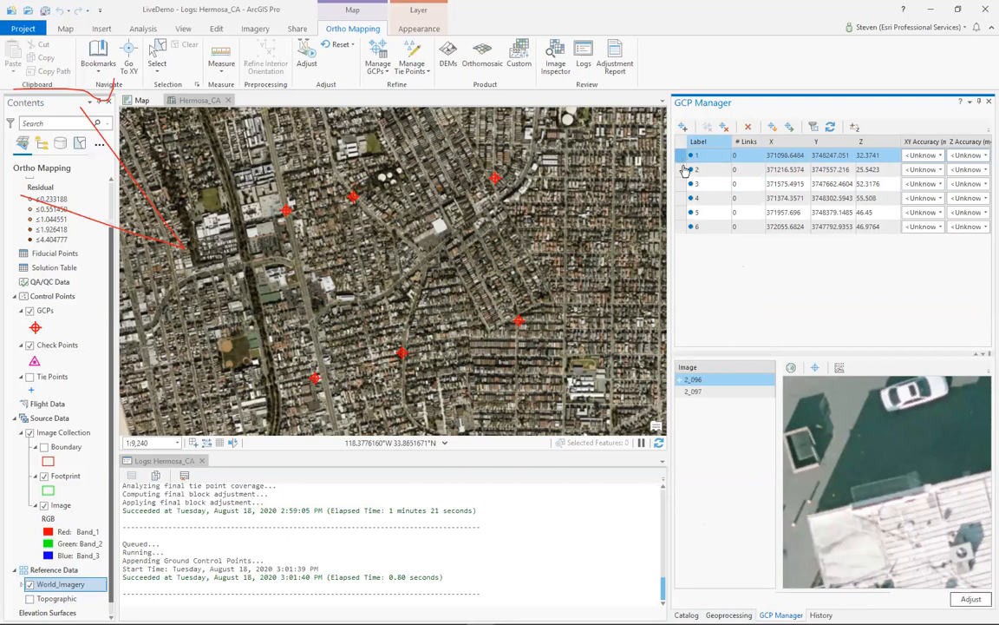
key("Down")
left_click(687, 159)
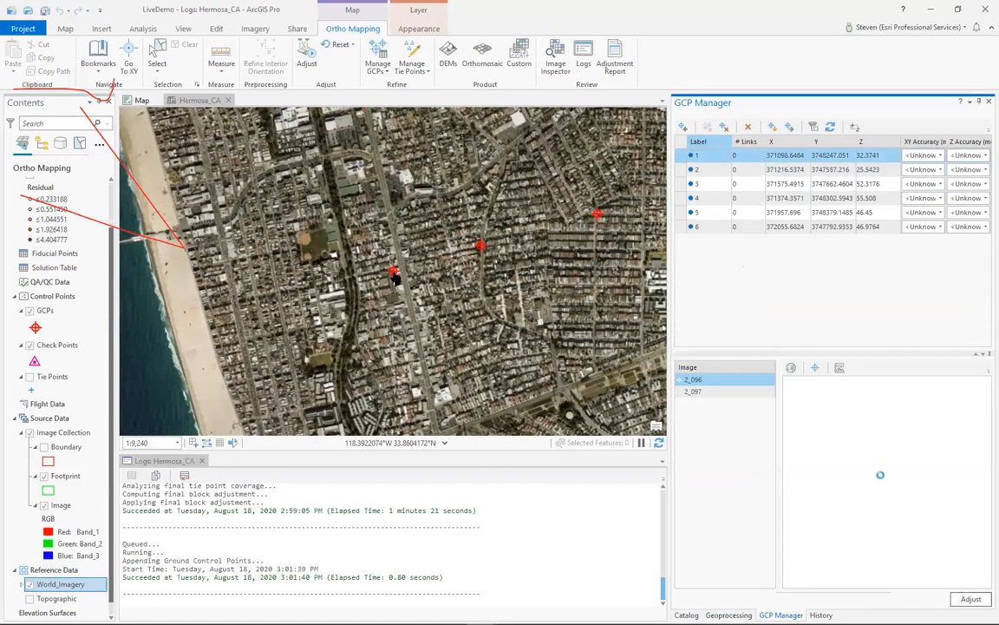
scroll(395, 275, "up", 2)
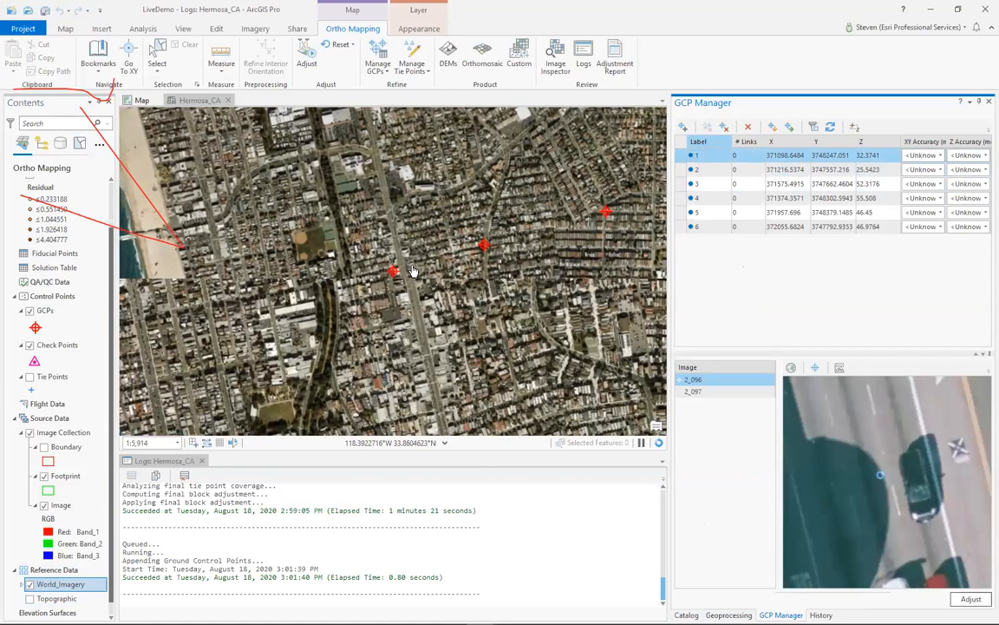
scroll(408, 272, "up", 2)
scroll(410, 270, "up", 5)
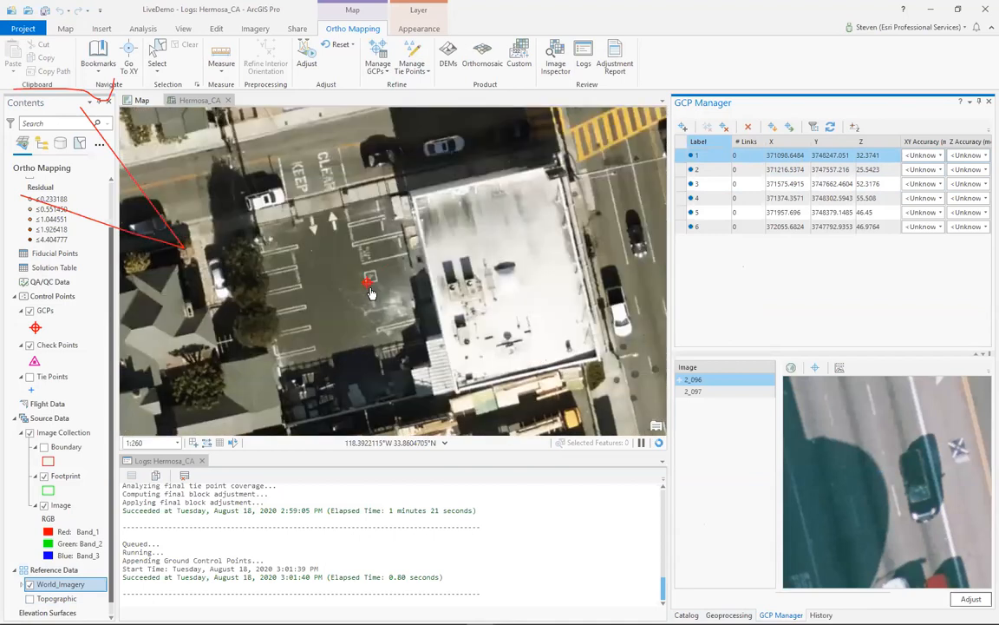
- Compare image 2_096 with the surrounding reference imagery, then center the map and image view on GCP 1
scroll(373, 290, "down", 2)
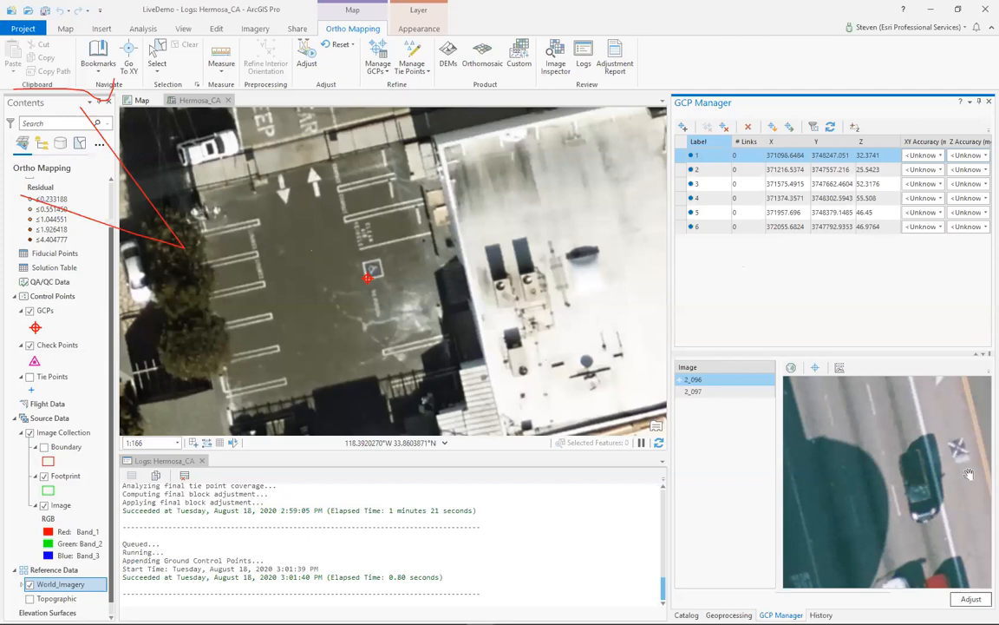
scroll(888, 469, "down", 4)
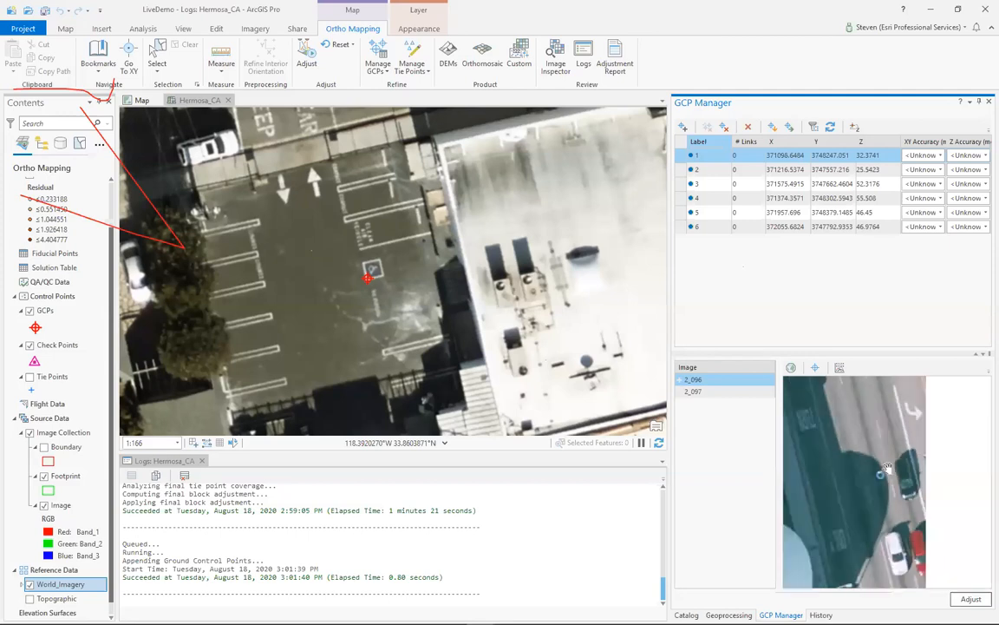
scroll(888, 469, "down", 3)
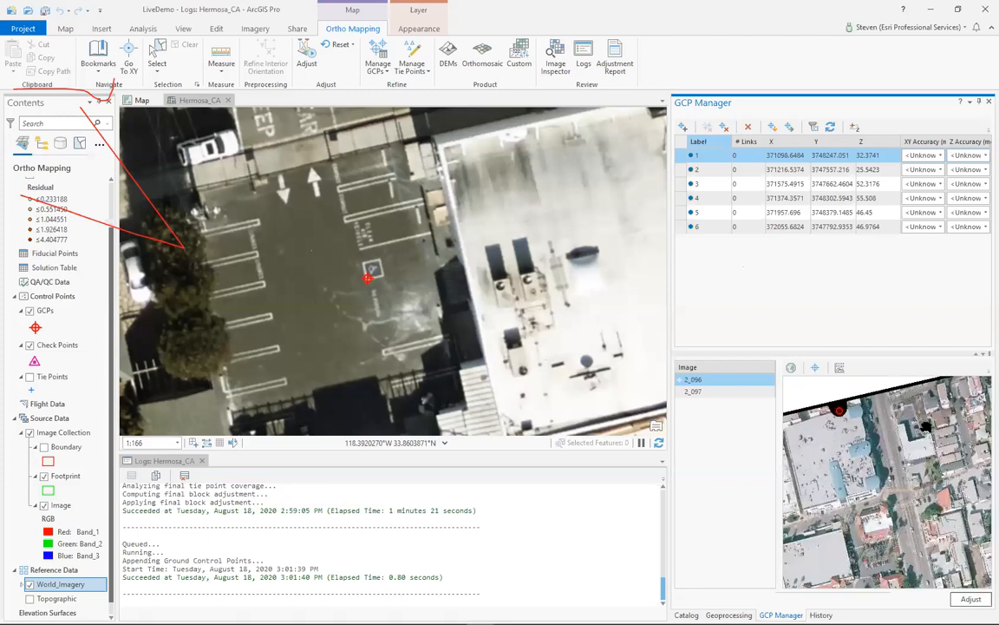
scroll(899, 428, "up", 4)
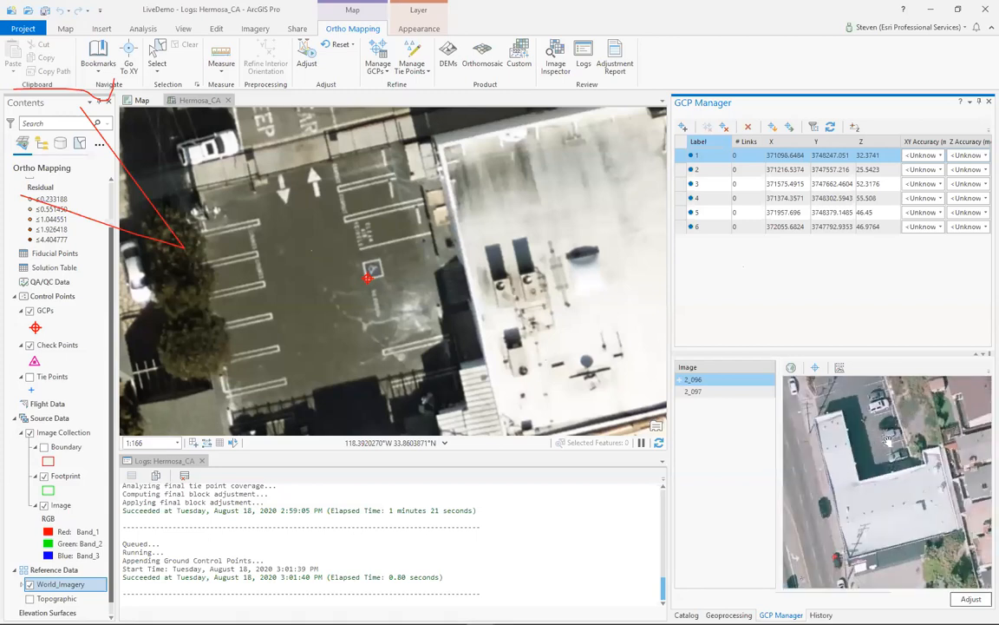
scroll(402, 288, "down", 4)
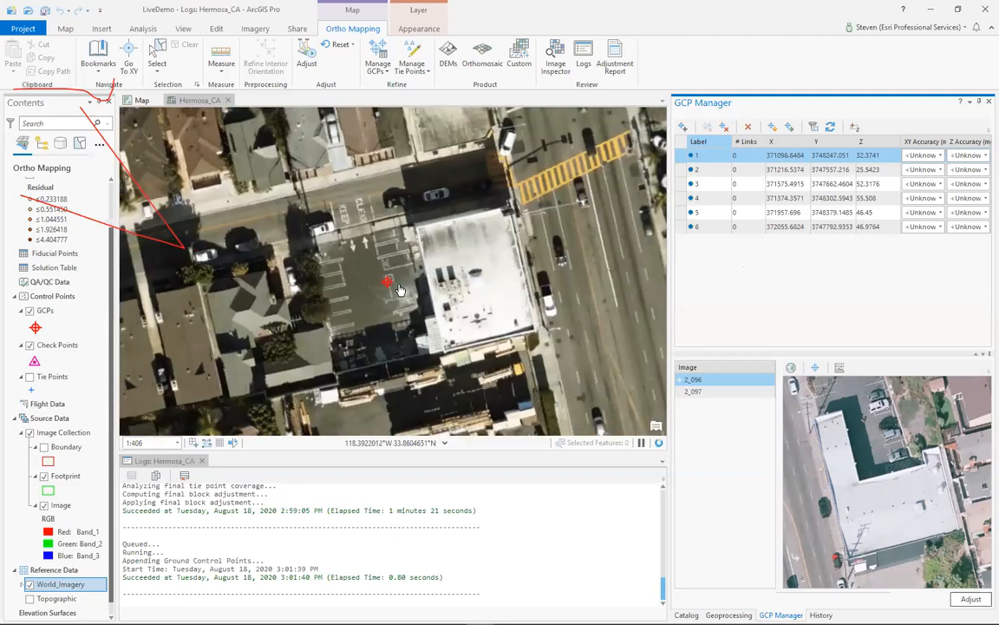
scroll(878, 488, "down", 4)
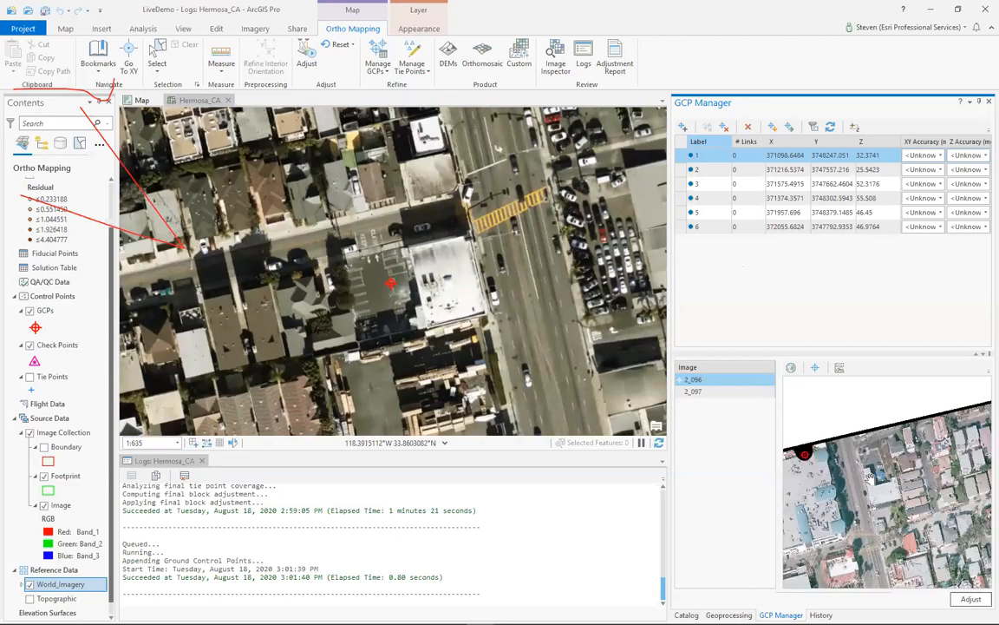
left_click_drag(878, 525, 882, 479)
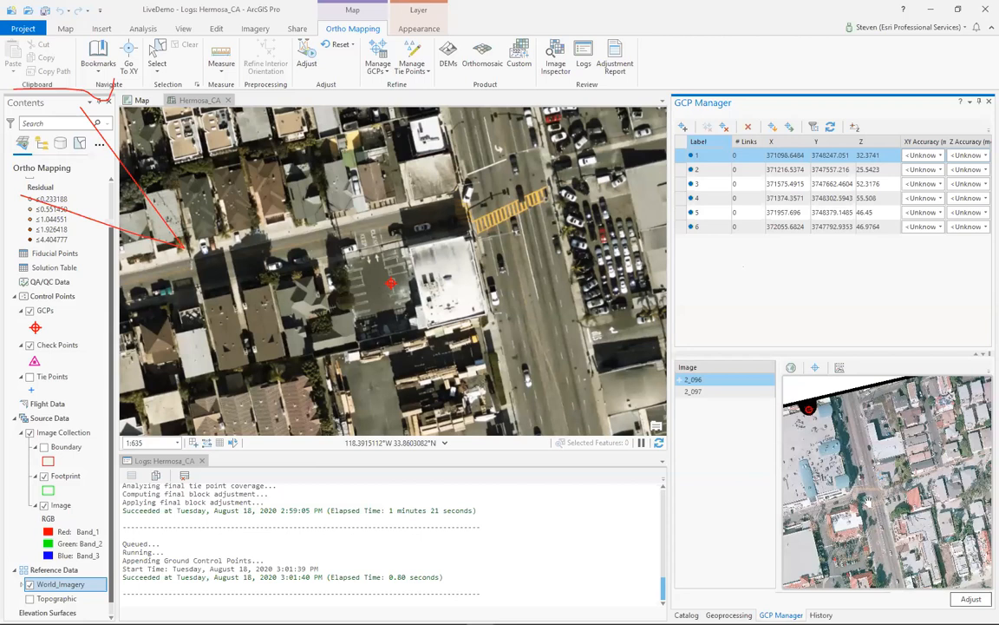
left_click_drag(880, 514, 934, 464)
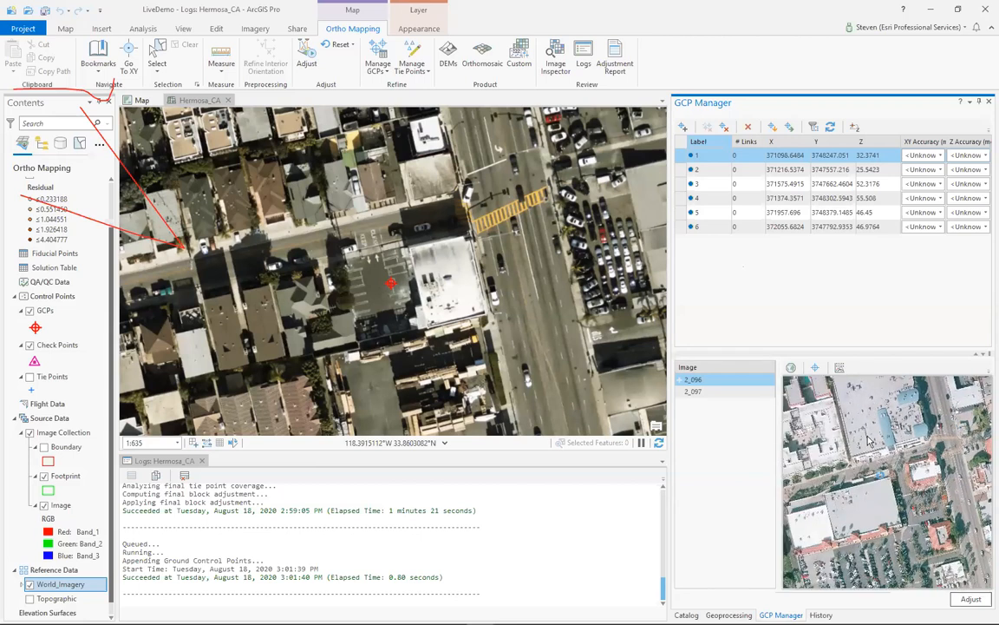
left_click(683, 157)
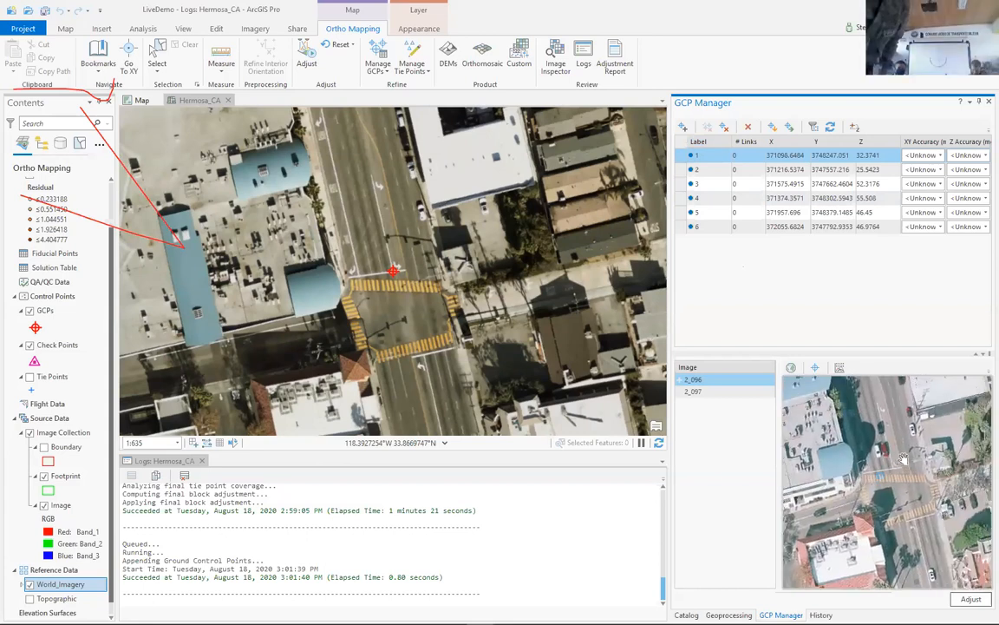
- Measure GCP 1 in images 2_096 and 2_097 where the white lane line meets the stop line before the yellow crosswalk
scroll(907, 460, "up", 3)
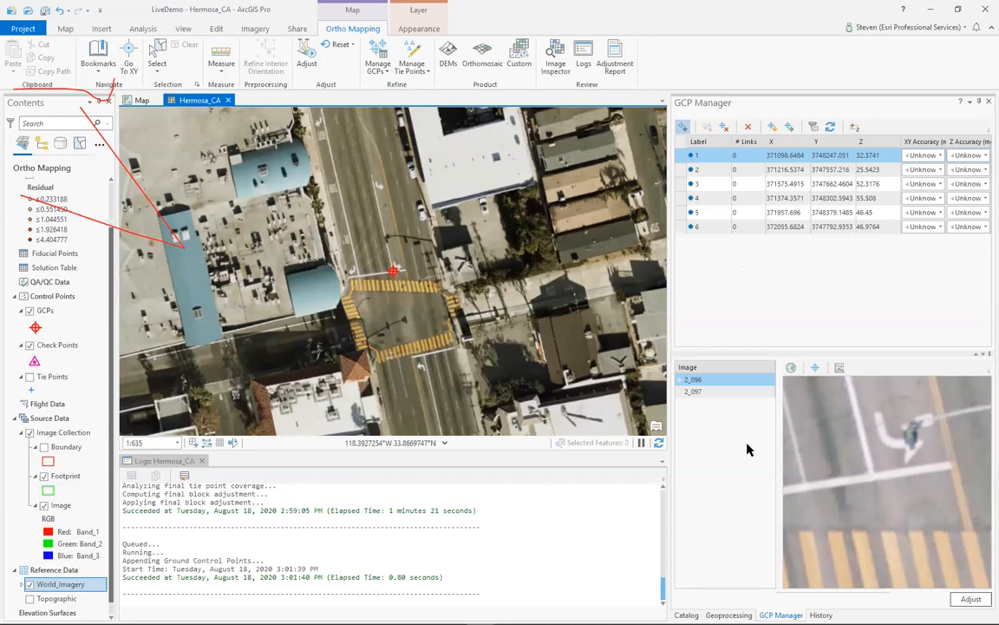
left_click(707, 394)
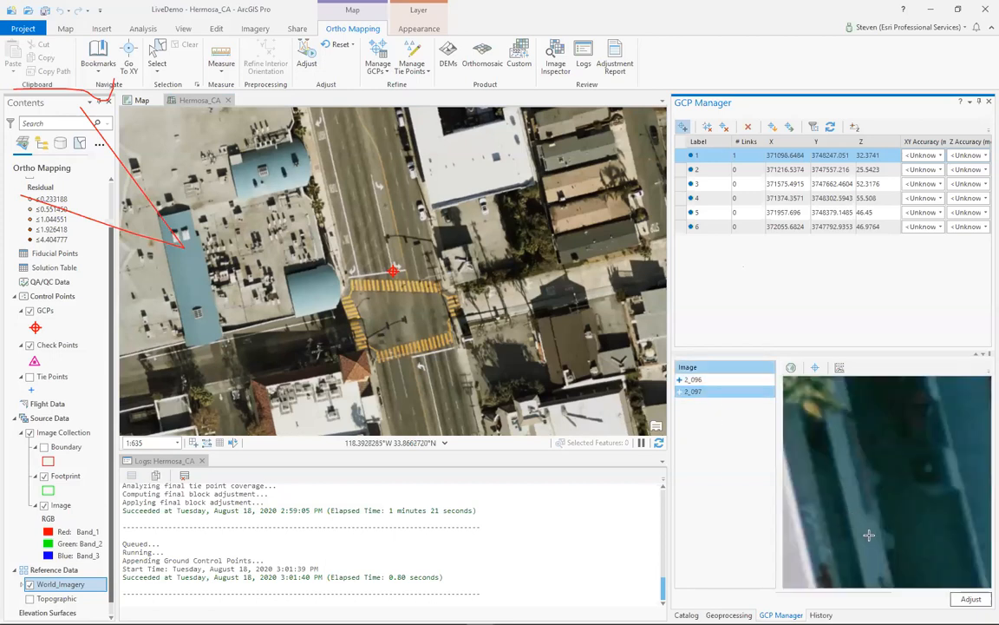
scroll(952, 570, "down", 3)
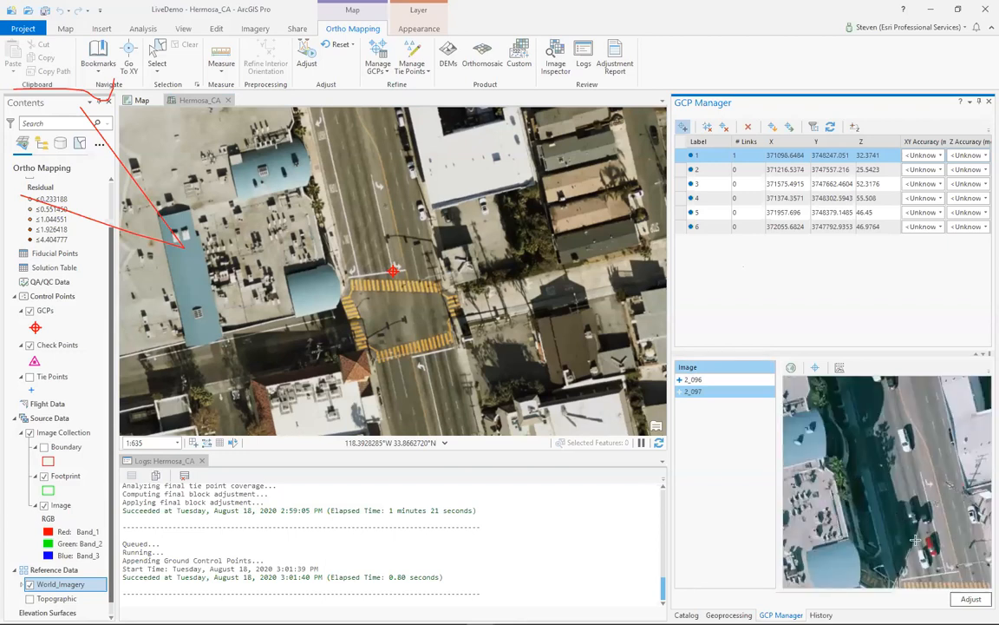
scroll(845, 449, "down", 2)
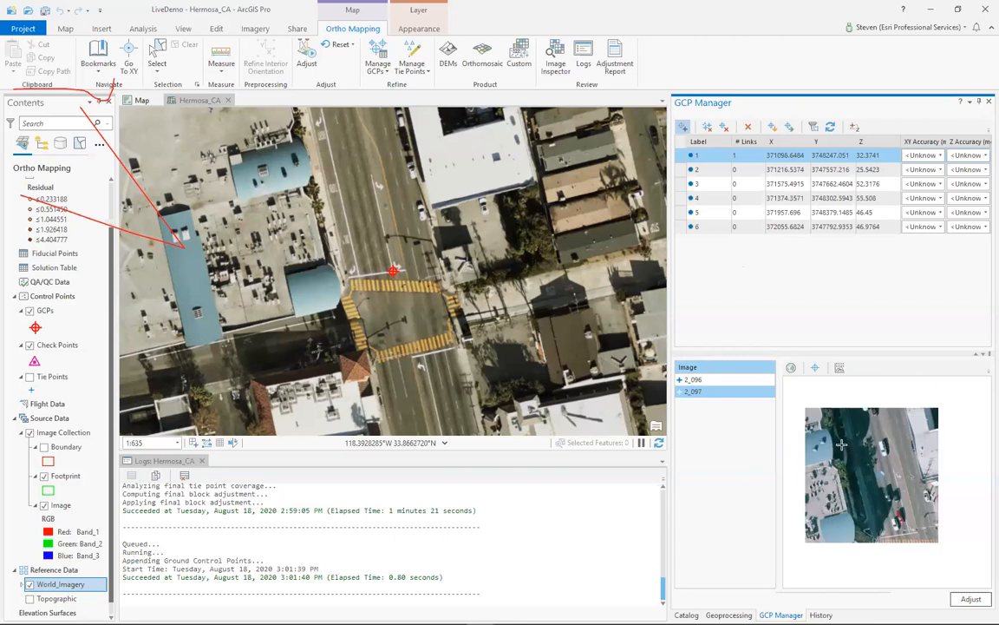
scroll(842, 446, "up", 5)
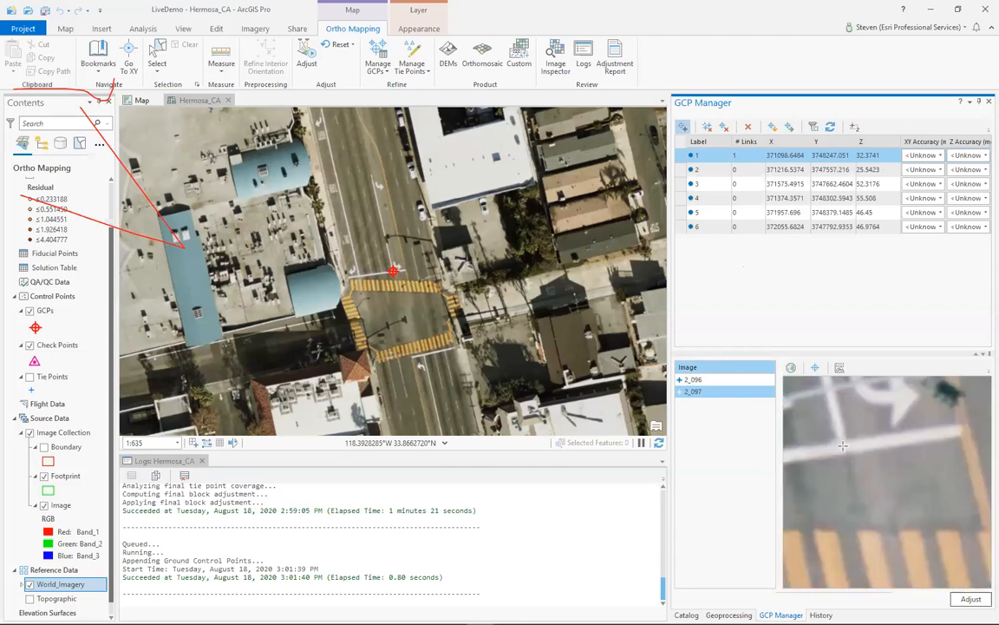
left_click(840, 445)
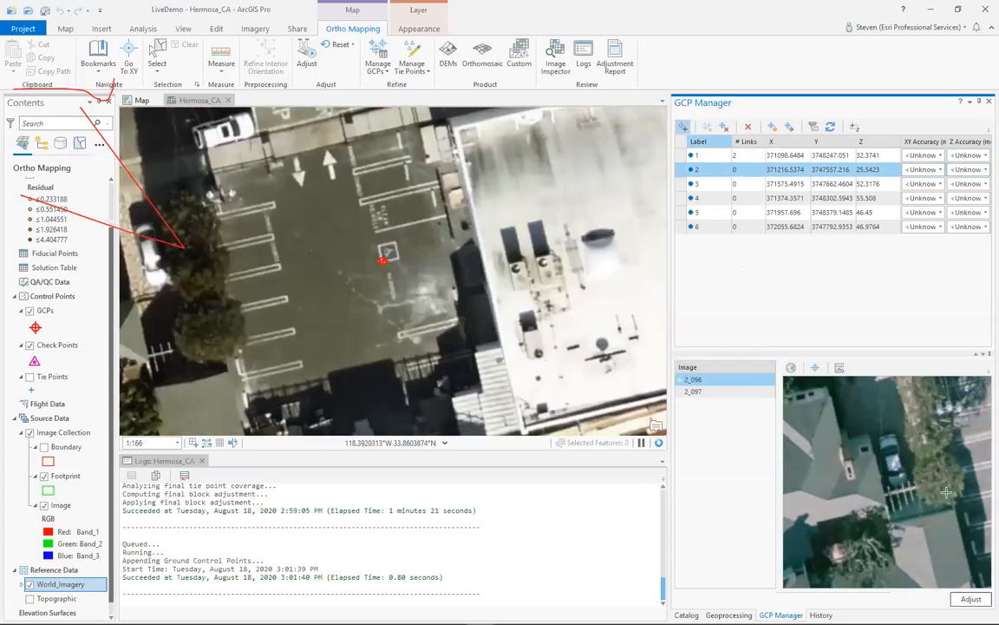
- Measure GCP 2 in image 2_096 at the lower corner of the painted accessible-parking square in the parking lot
scroll(946, 492, "down", 3)
scroll(864, 422, "up", 4)
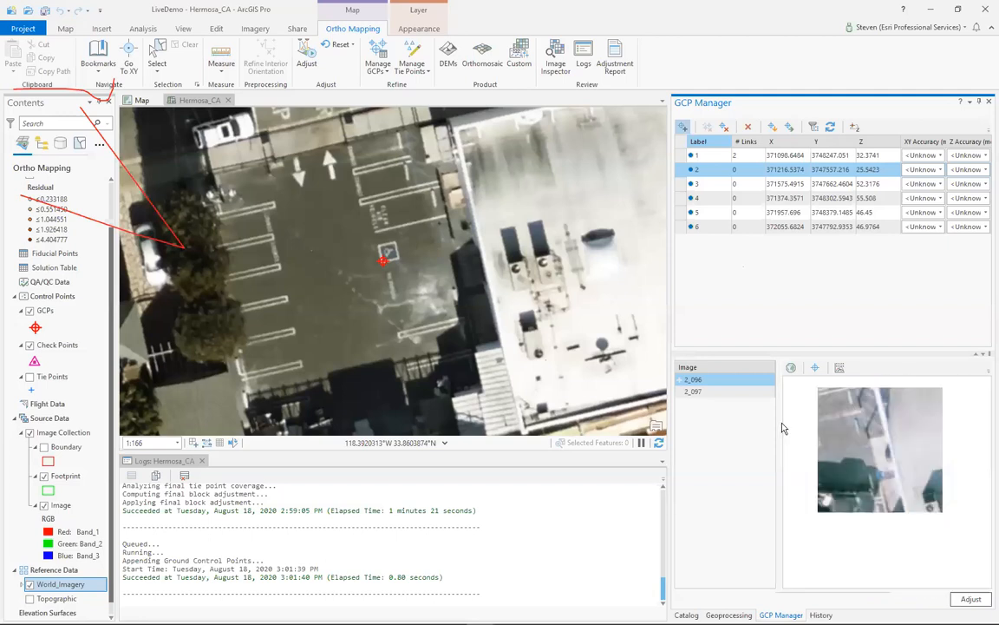
scroll(826, 472, "up", 3)
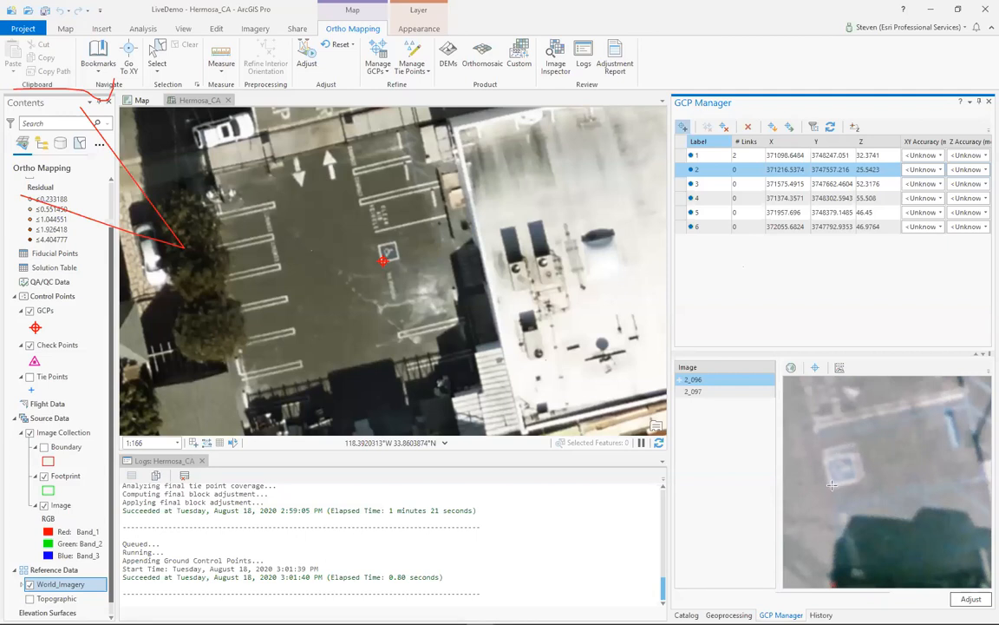
left_click(832, 485)
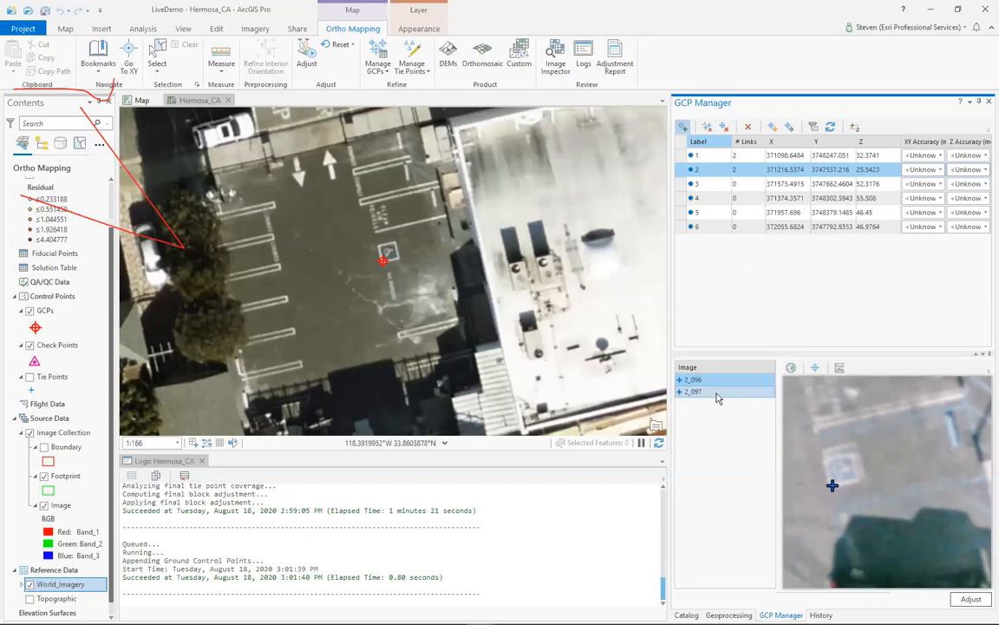
- Reposition GCP 2's link in image 2_097 to the matching corner of the painted accessible-parking square
left_click(716, 392)
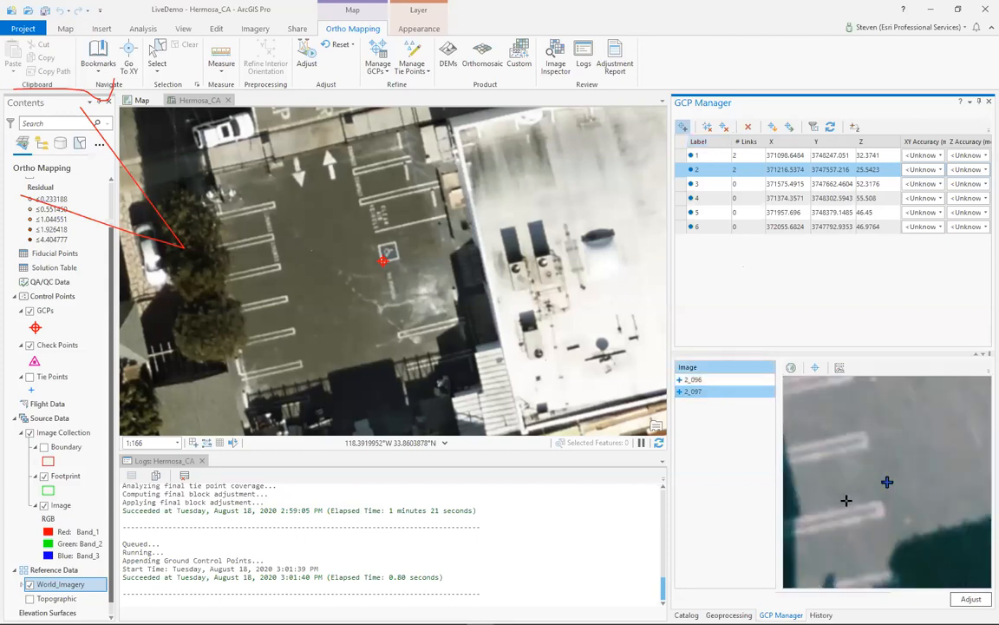
scroll(835, 509, "down", 3)
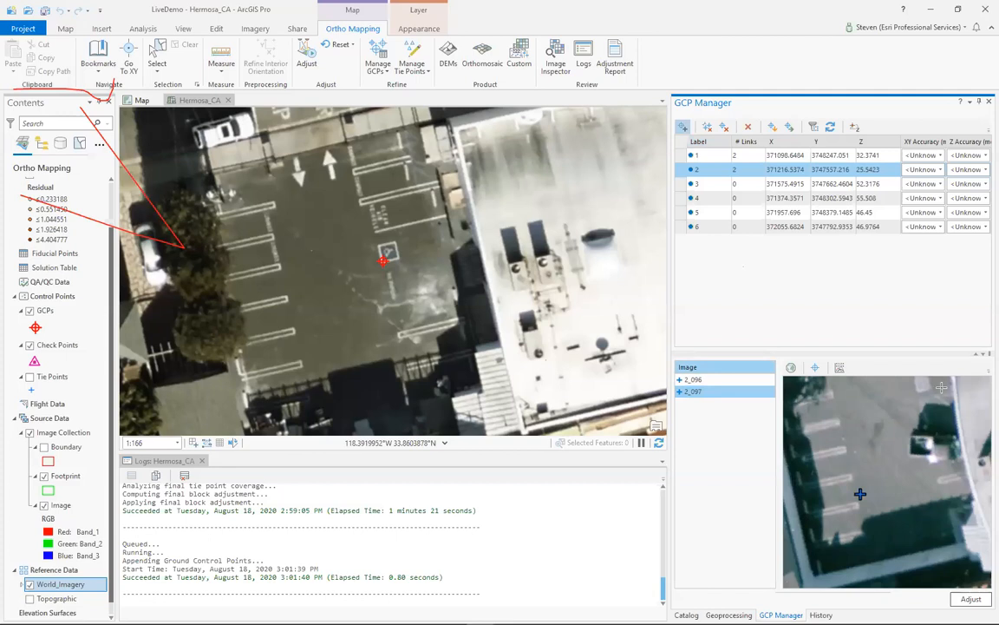
scroll(908, 390, "up", 2)
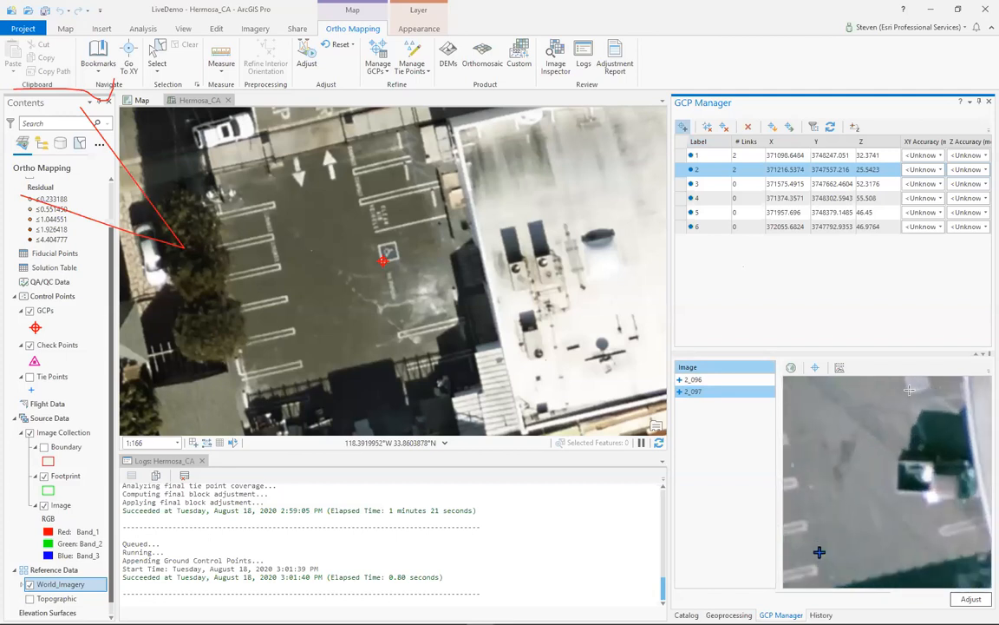
left_click(908, 391)
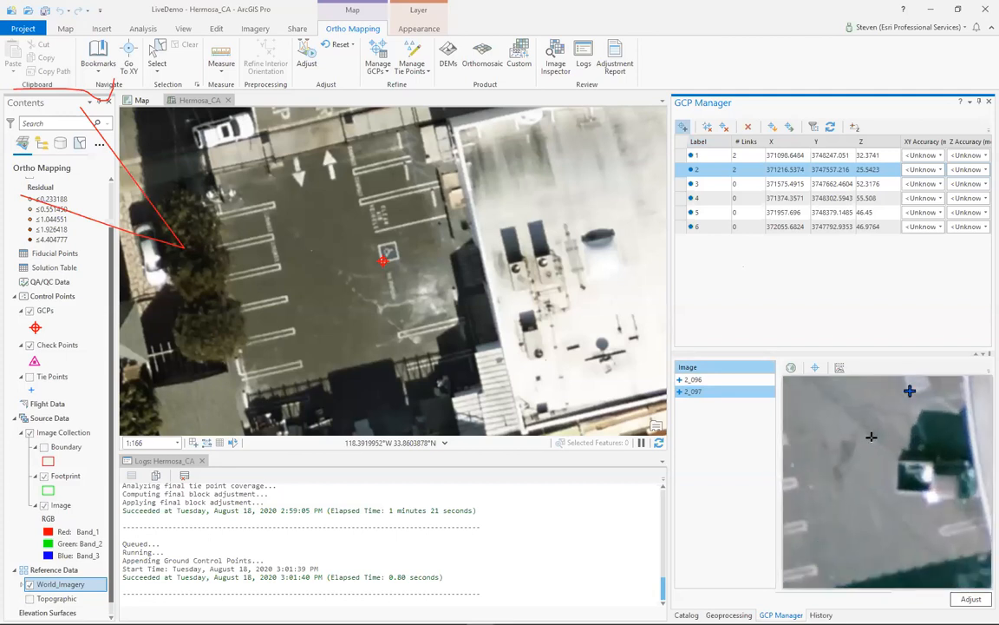
- Select GCP 3, inspect its location in image 2_096, and measure it in image 2_097 at the sidewalk's end on the street corner
left_click(681, 184)
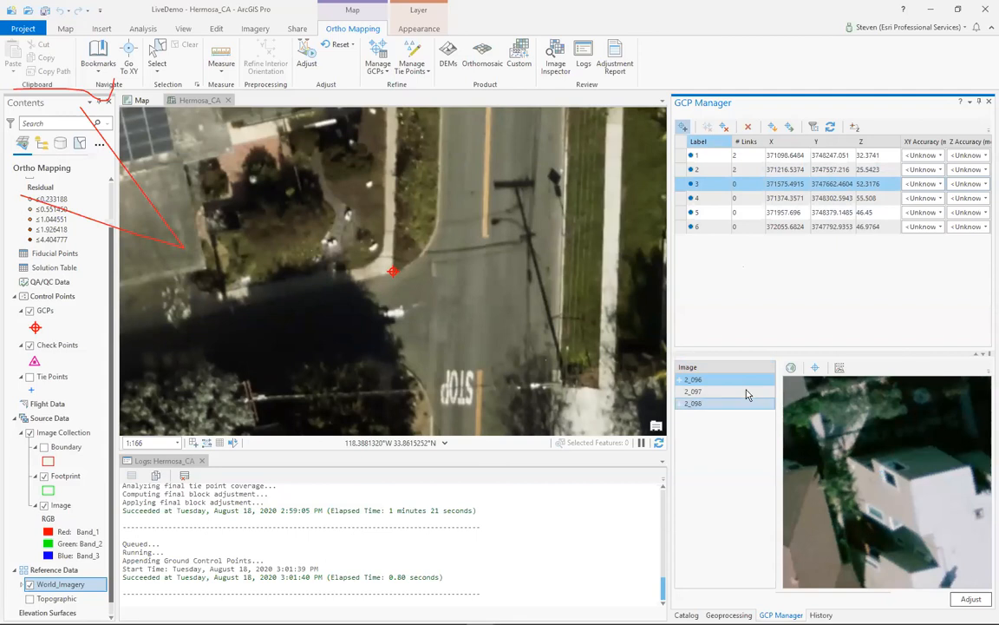
scroll(844, 430, "down", 2)
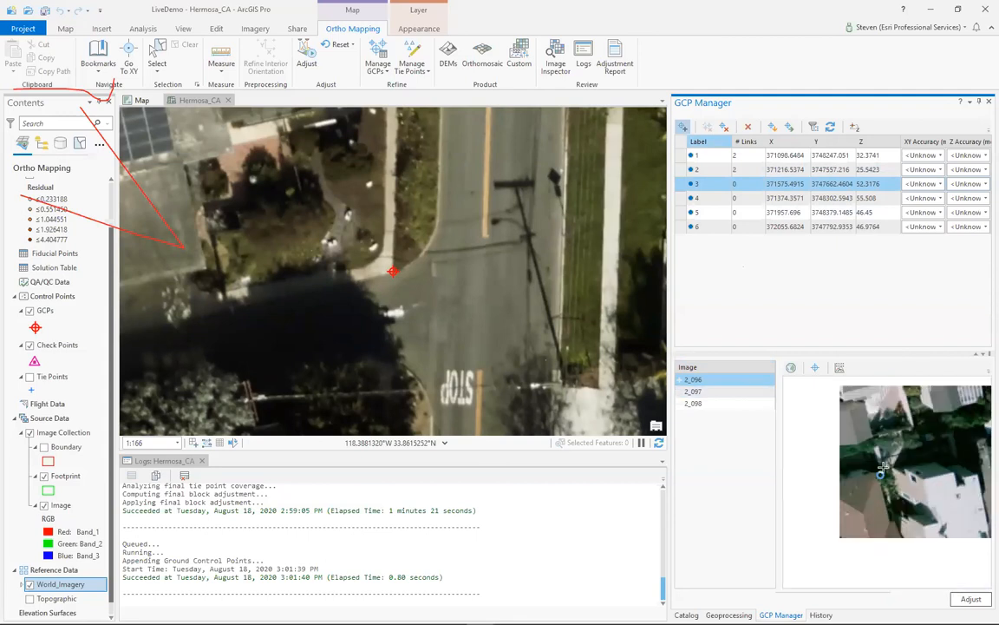
scroll(855, 469, "down", 2)
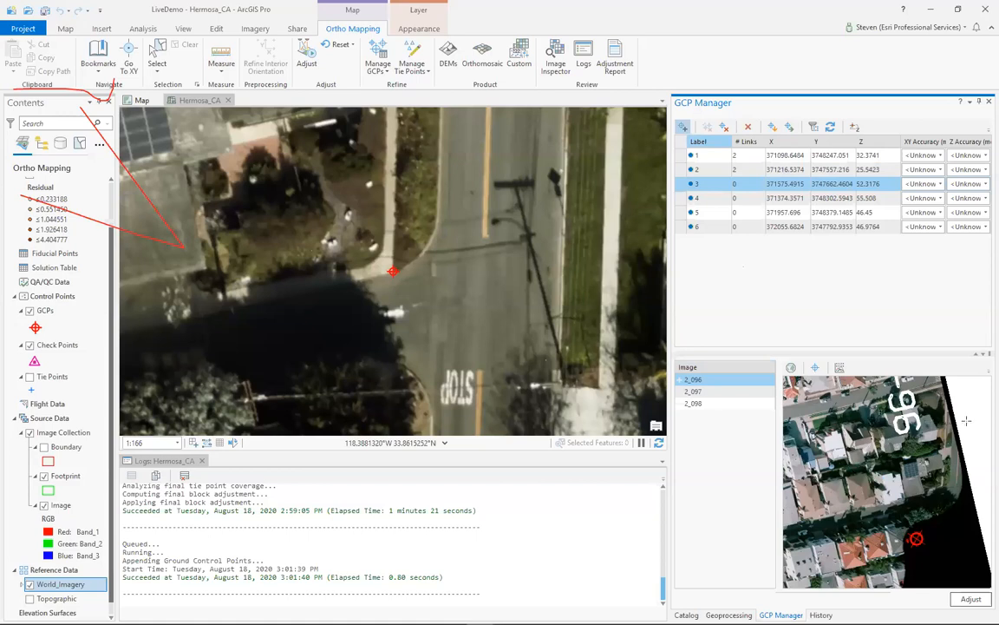
scroll(913, 406, "down", 2)
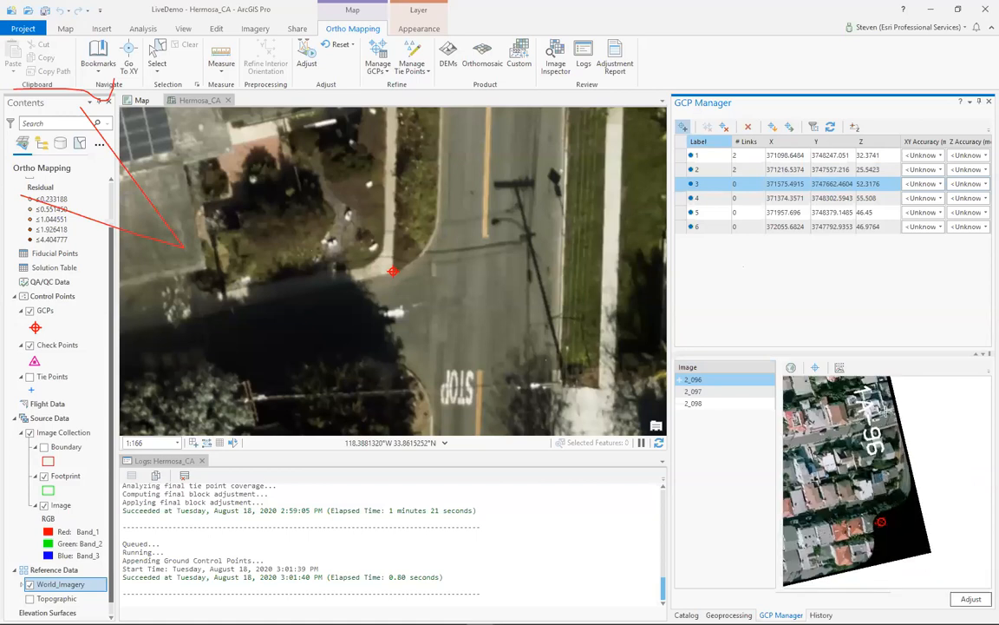
scroll(887, 408, "up", 2)
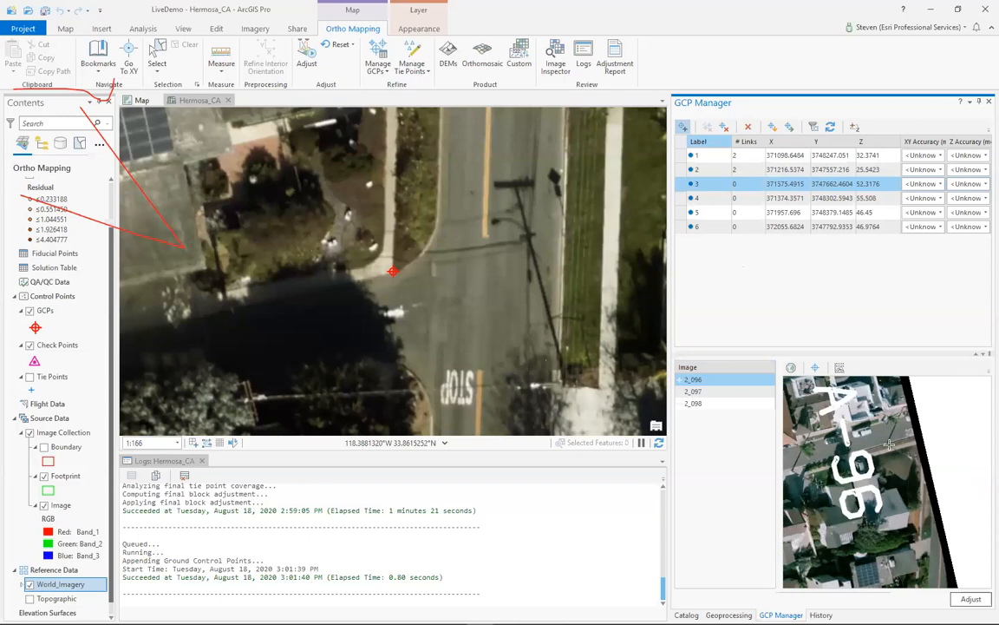
scroll(881, 475, "down", 2)
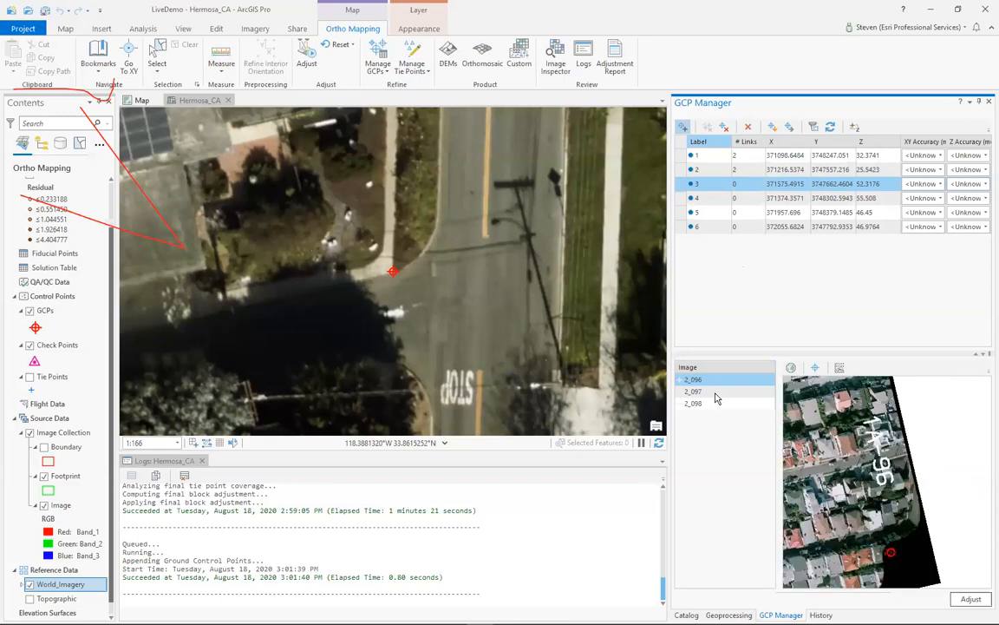
left_click(750, 392)
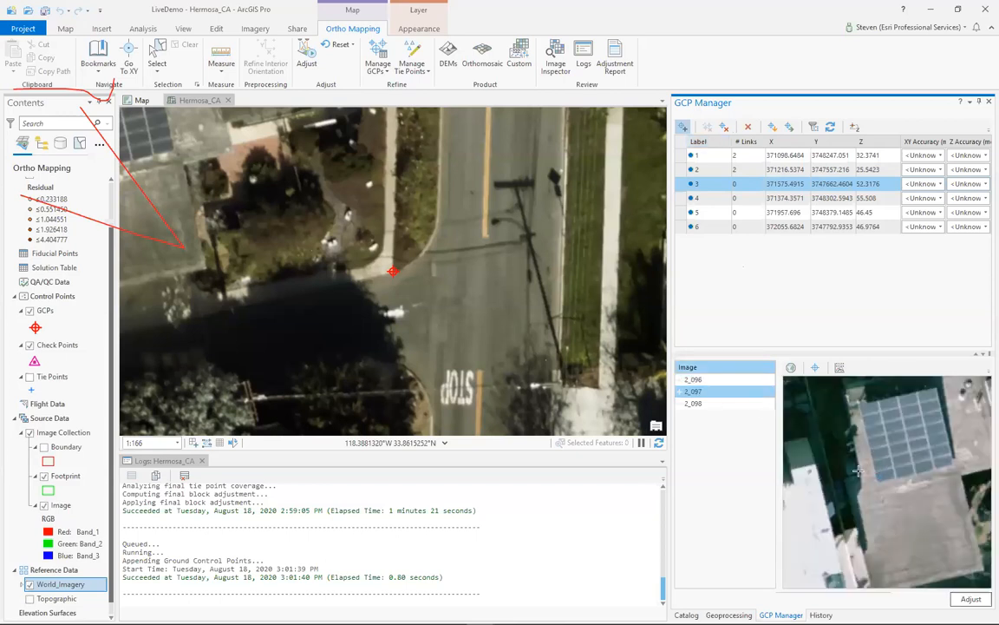
scroll(860, 471, "down", 3)
scroll(931, 474, "up", 2)
scroll(882, 458, "up", 2)
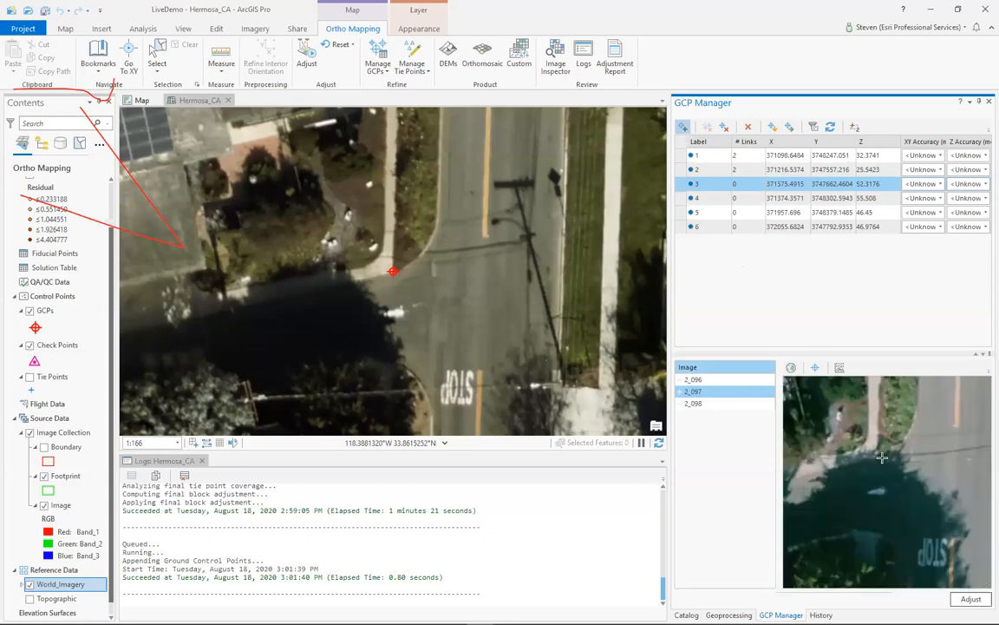
left_click(878, 457)
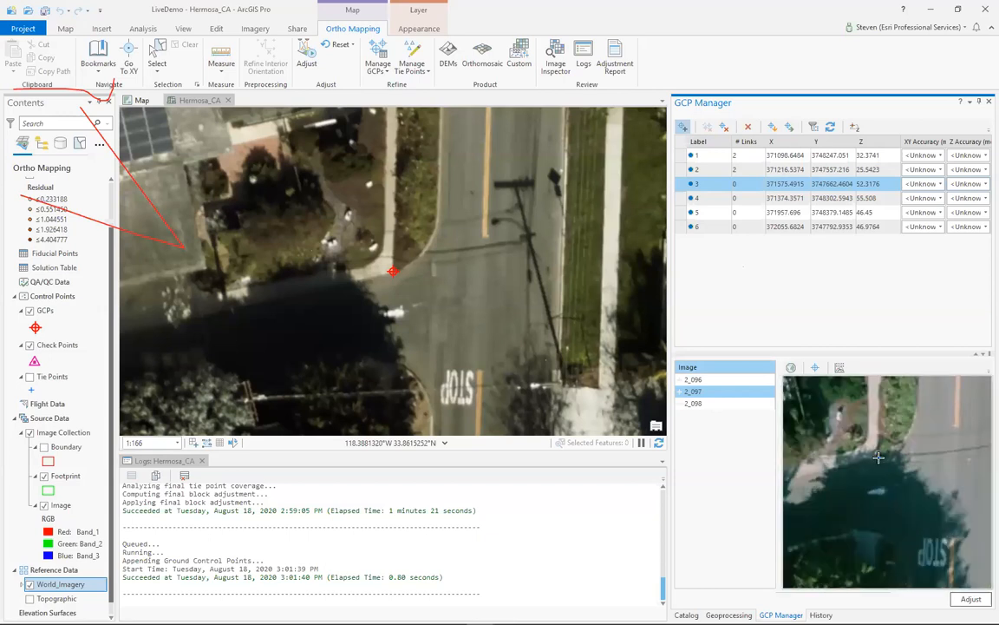
- Check GCP 3's link in image 2_098 and measure the point in image 2_096 at the sidewalk's end
left_click(712, 405)
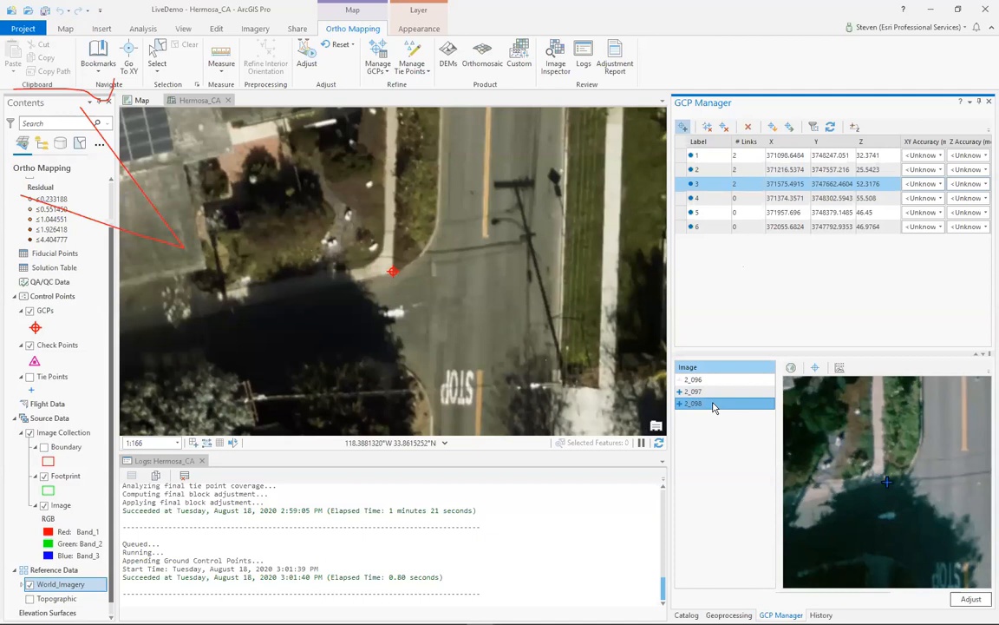
left_click(717, 380)
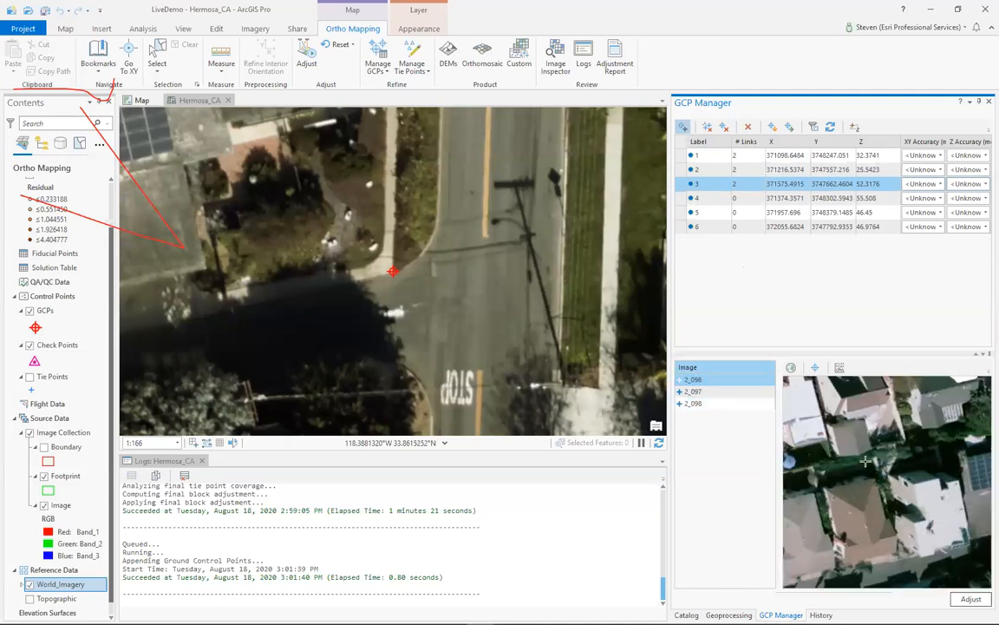
scroll(968, 486, "up", 2)
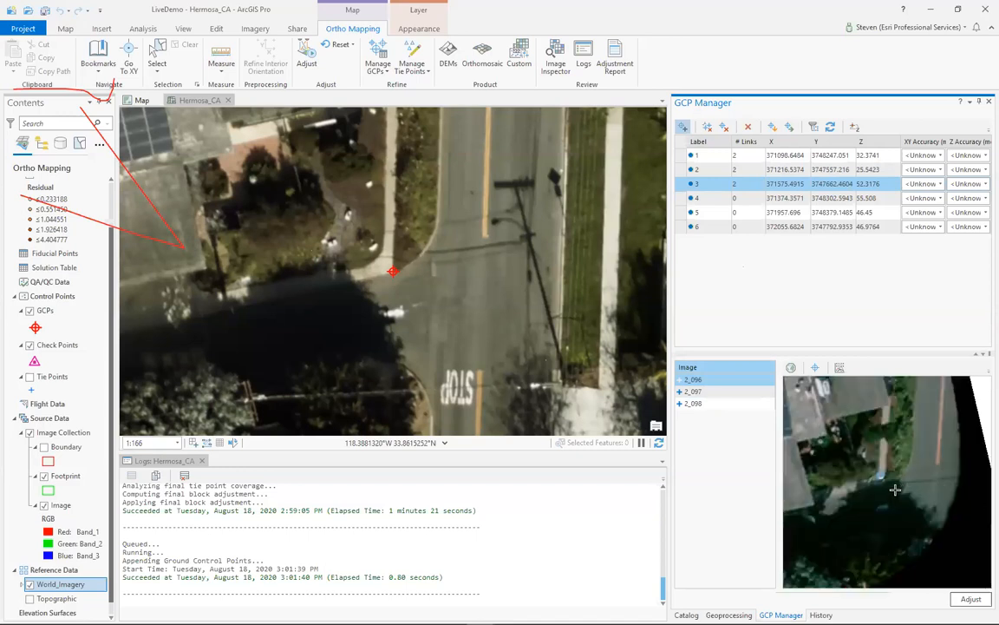
left_click(883, 482)
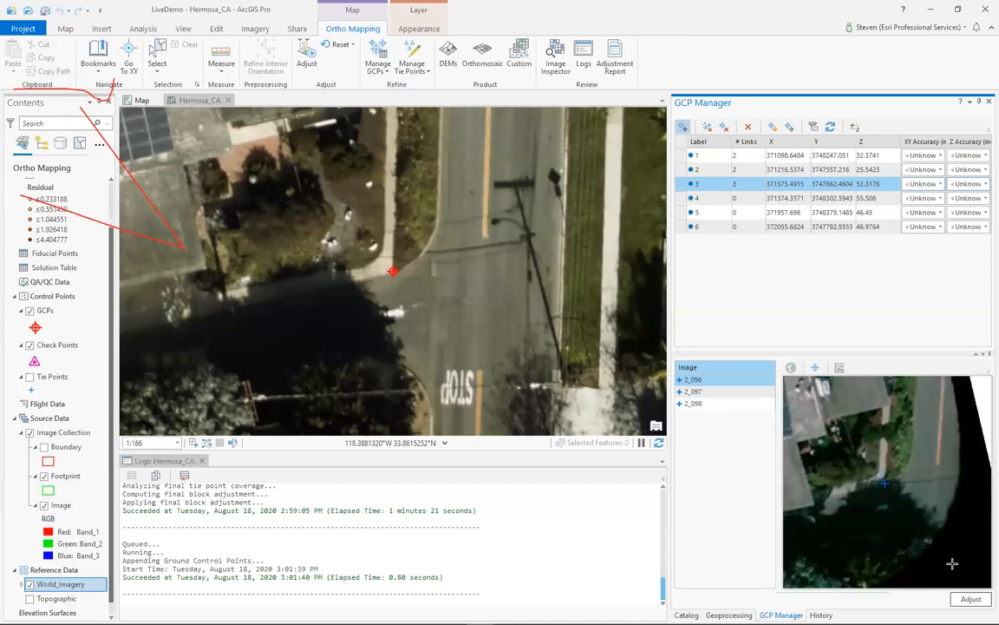
- Select GCP 4 and measure it in image 2_096 at the outer corner of the crosswalk's first yellow stripe
left_click(679, 200)
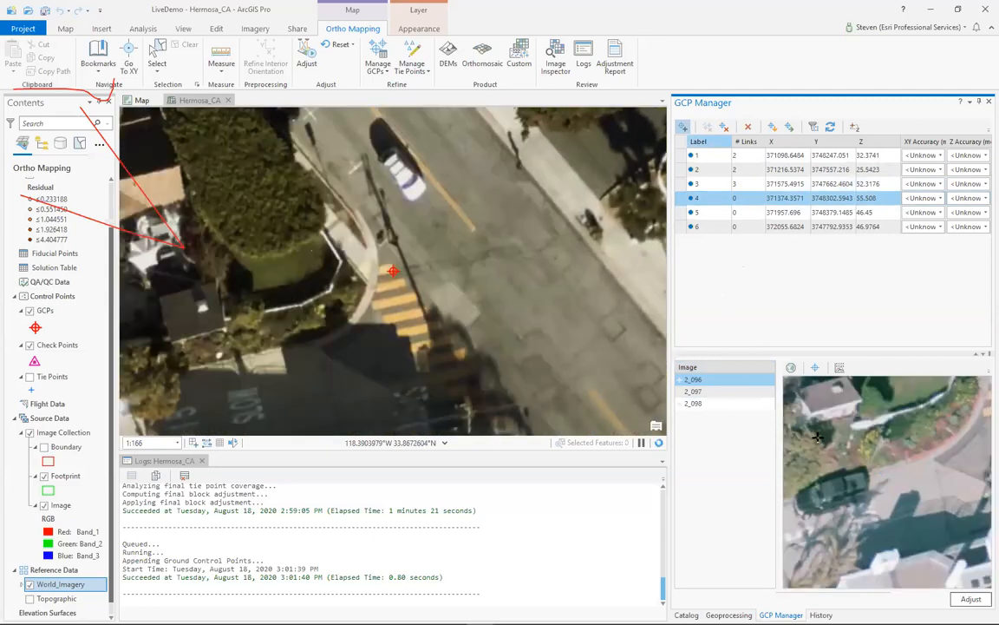
scroll(823, 436, "down", 2)
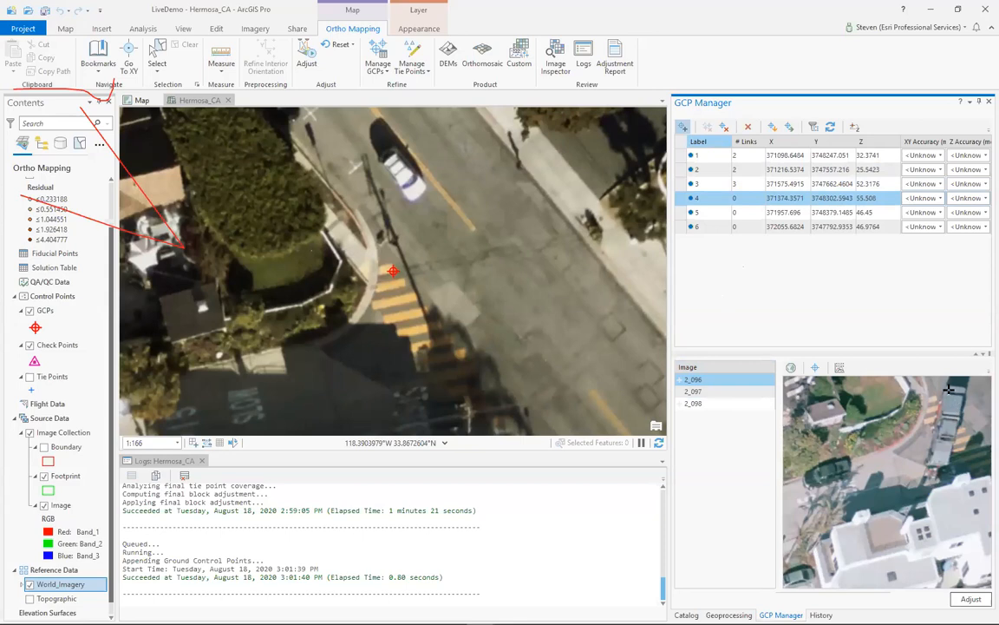
scroll(950, 401, "up", 3)
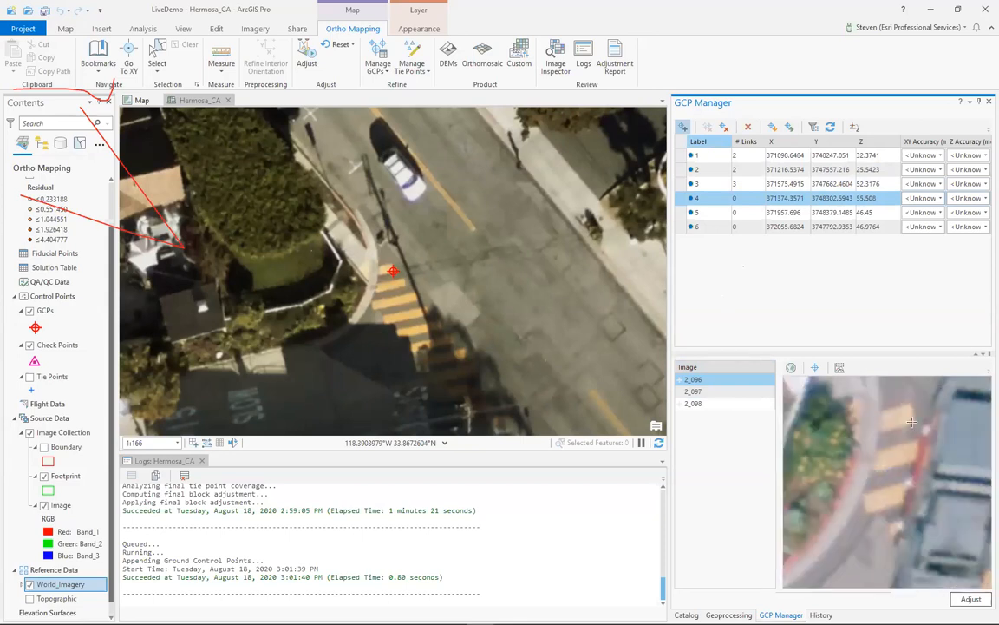
left_click(915, 421)
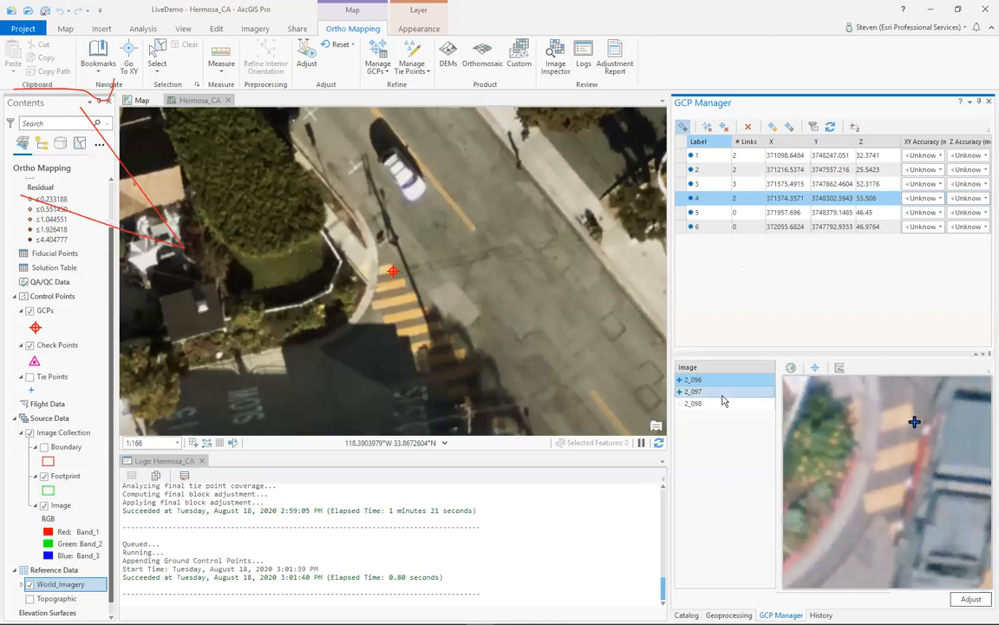
- Measure GCP 4 in image 2_098 at the same crosswalk stripe corner and review its link in image 2_097
left_click(724, 393)
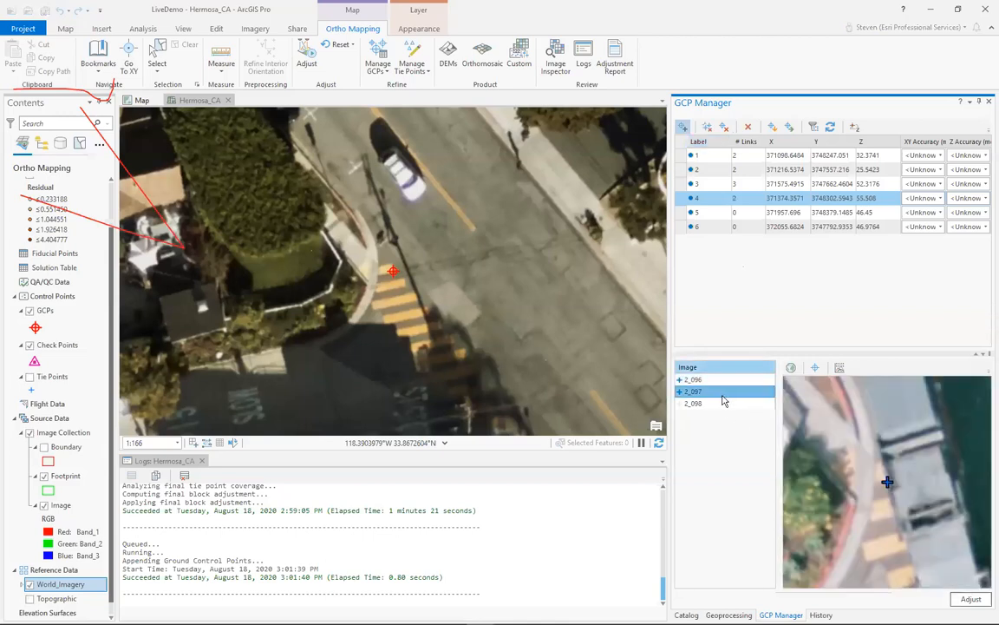
left_click(723, 403)
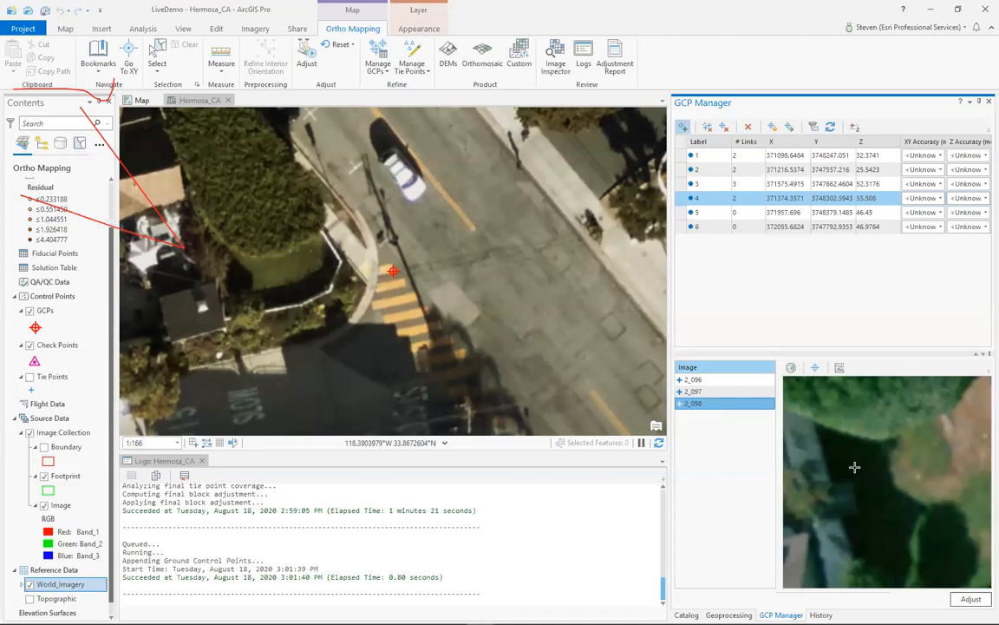
scroll(855, 467, "down", 3)
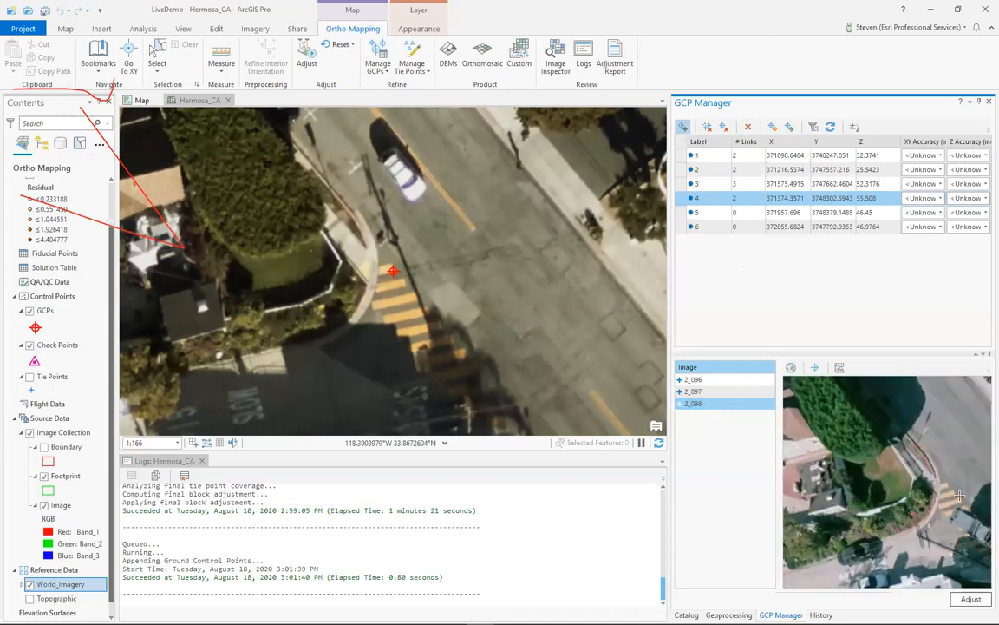
scroll(960, 495, "up", 3)
left_click(915, 460)
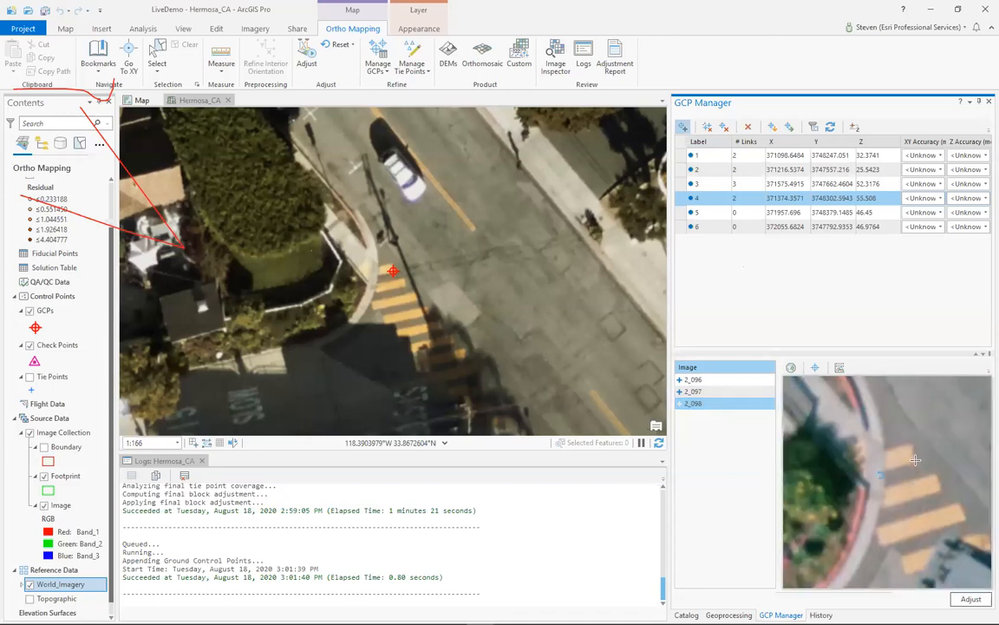
left_click(720, 392)
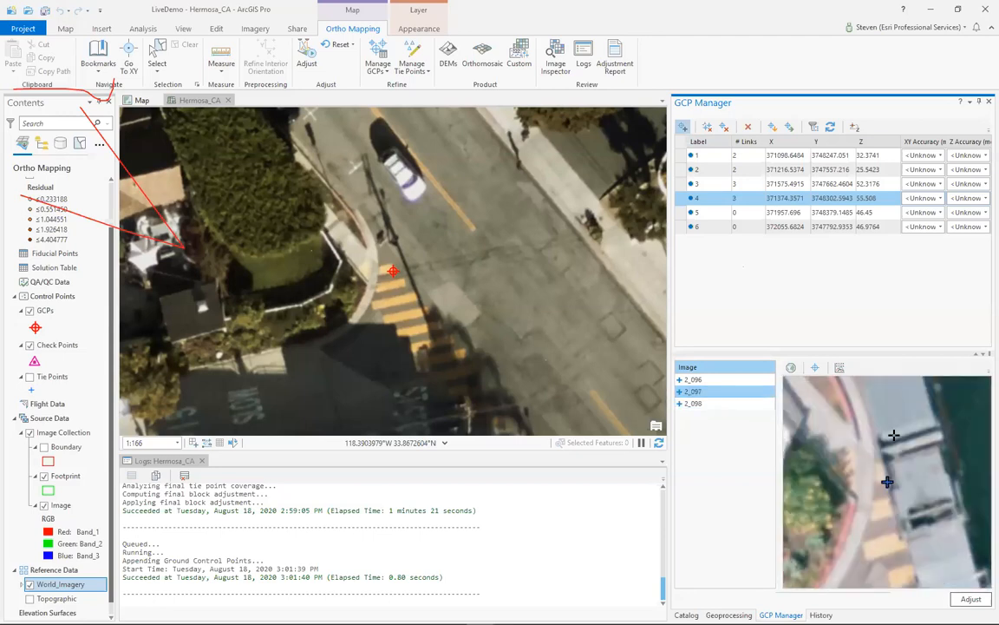
- Delete GCP 4's link in image 2_097, where the crosswalk corner is hidden by a vehicle
right_click(726, 393)
left_click(757, 399)
- Select GCP 5, measure it in image 2_098 where the white stop line meets the curb corner, and check its link in image 2_099
left_click(682, 215)
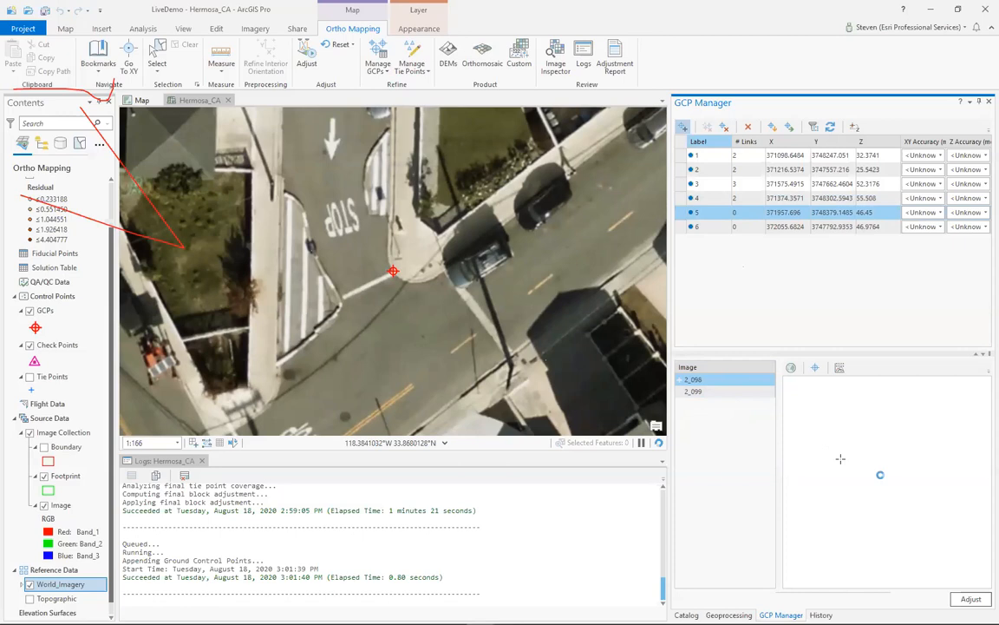
scroll(851, 479, "down", 2)
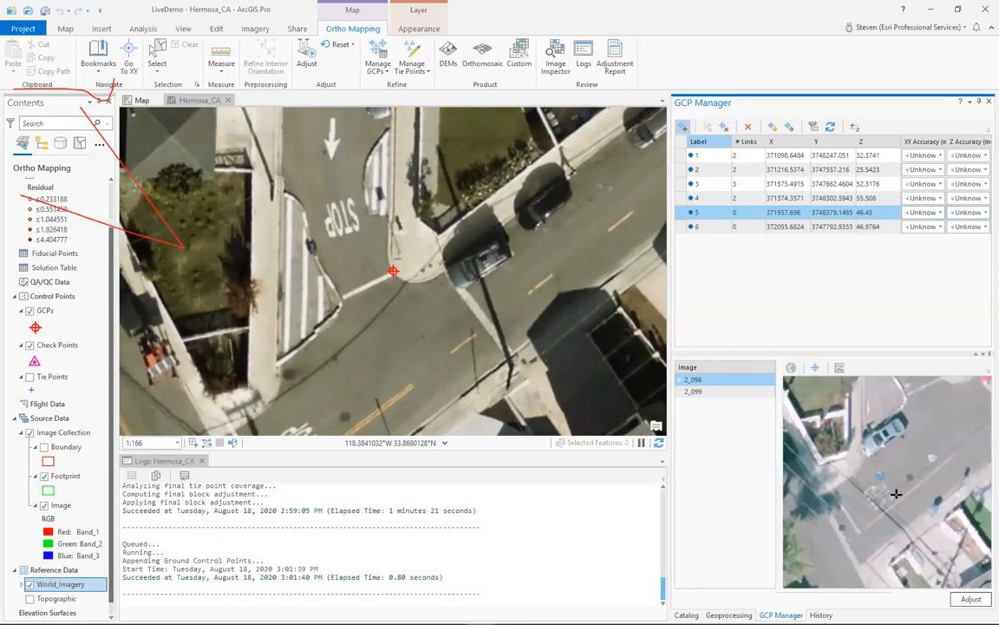
scroll(937, 386, "up", 2)
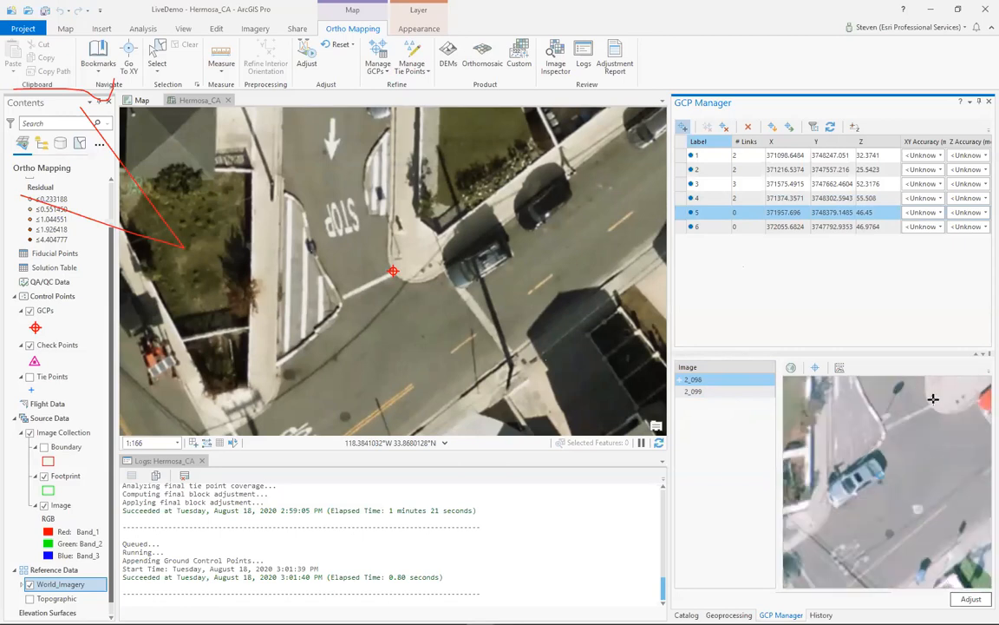
left_click(930, 405)
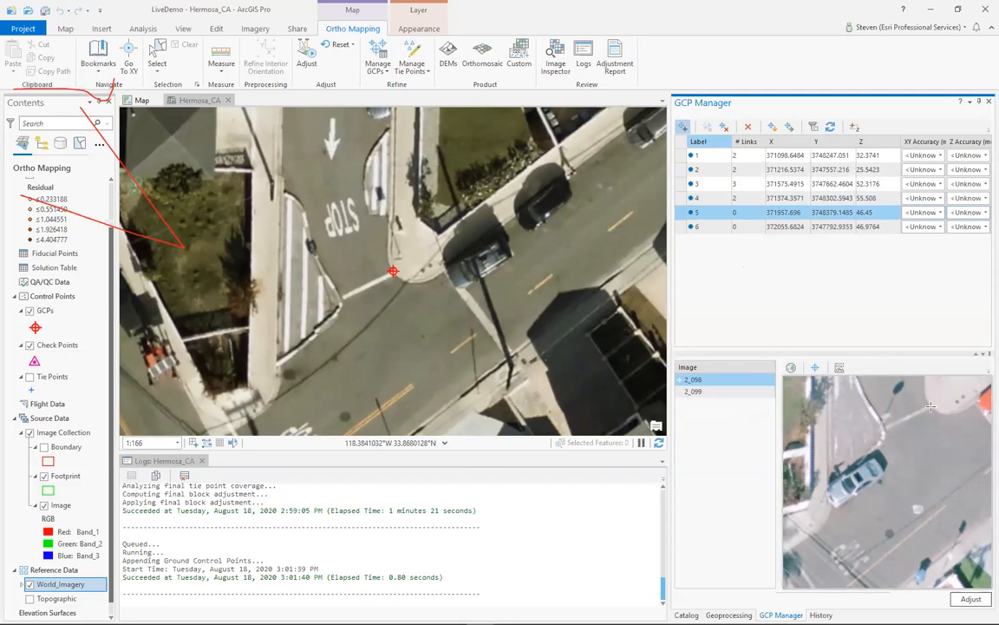
left_click(694, 393)
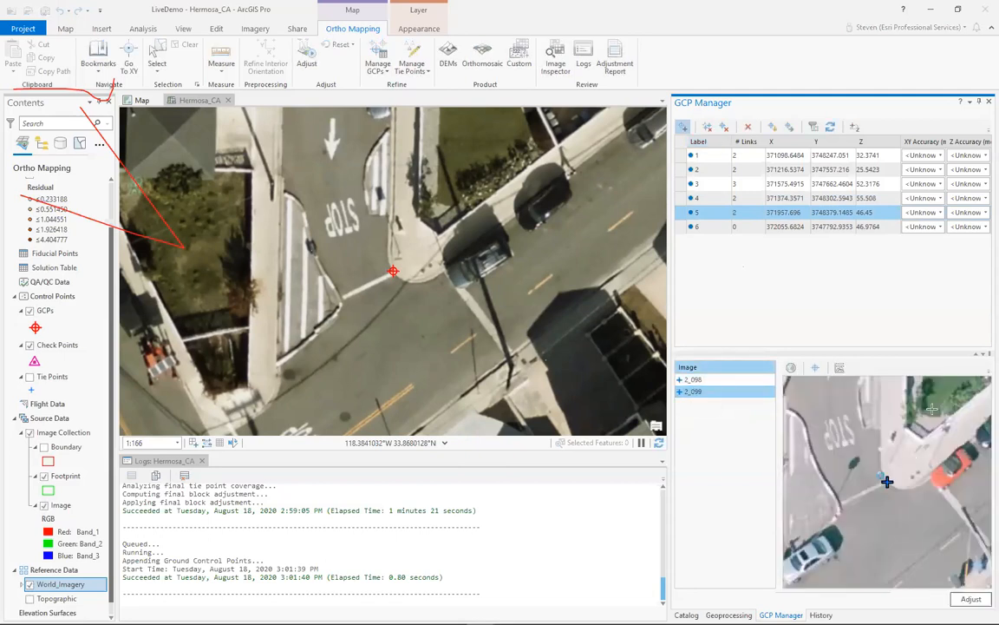
- Select GCP 6, measure it in image 2_098 where the white stop line meets the orange centerline, and check its link in image 2_099
left_click(683, 227)
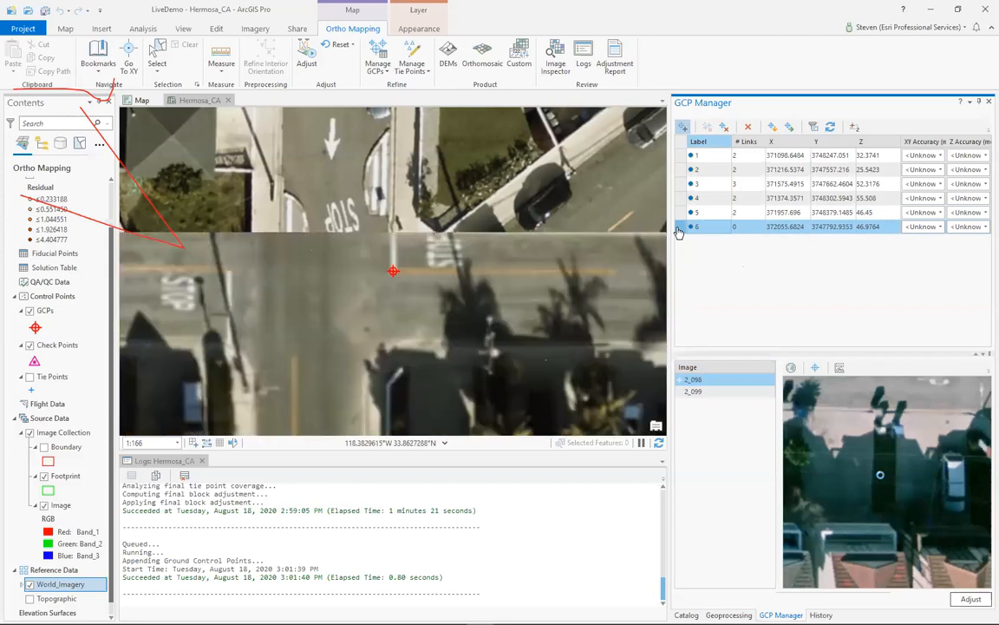
scroll(800, 433, "down", 3)
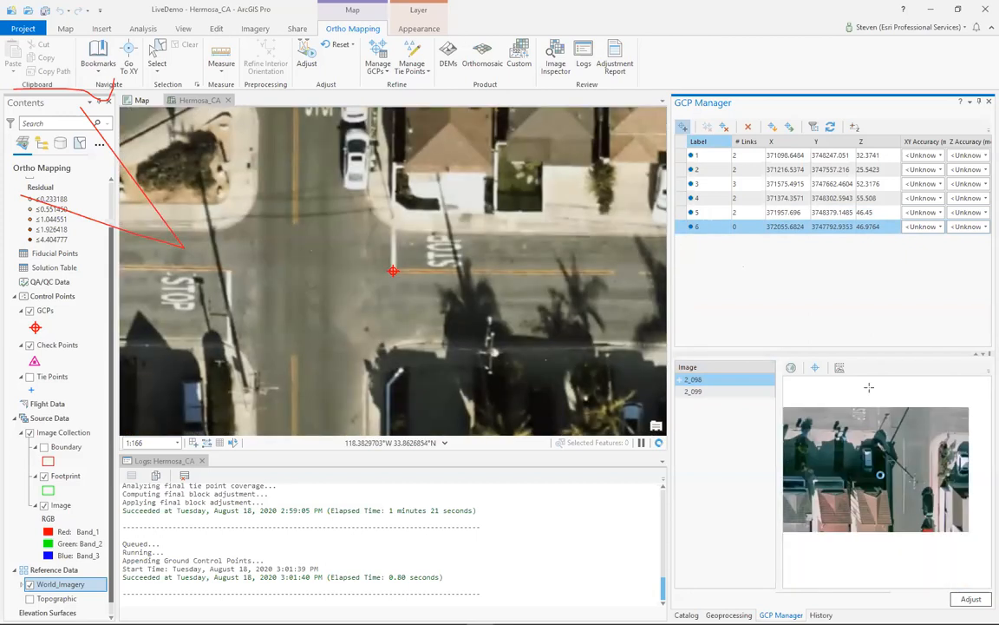
scroll(953, 393, "up", 3)
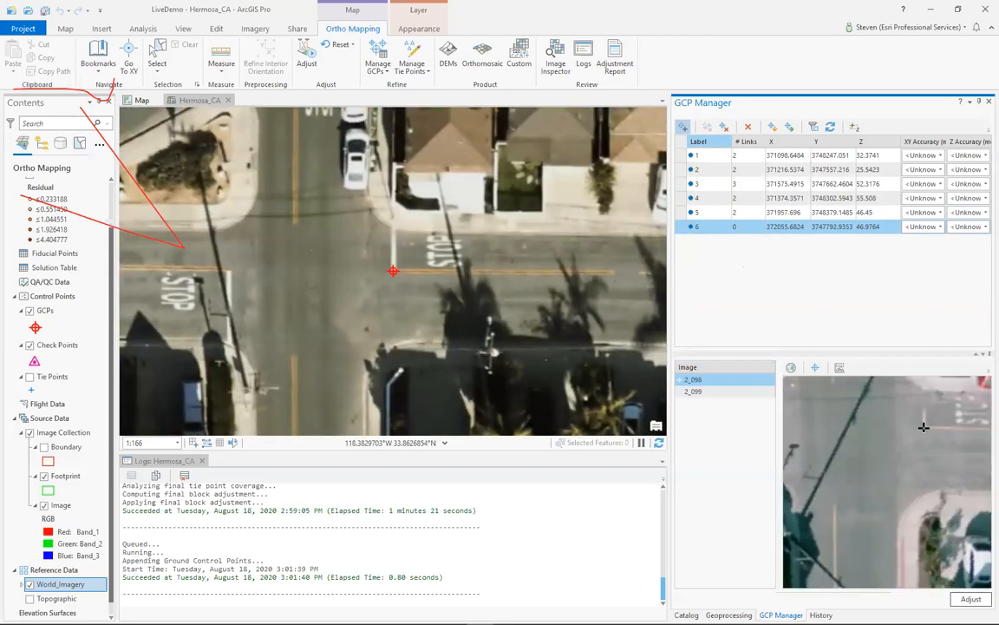
left_click(923, 426)
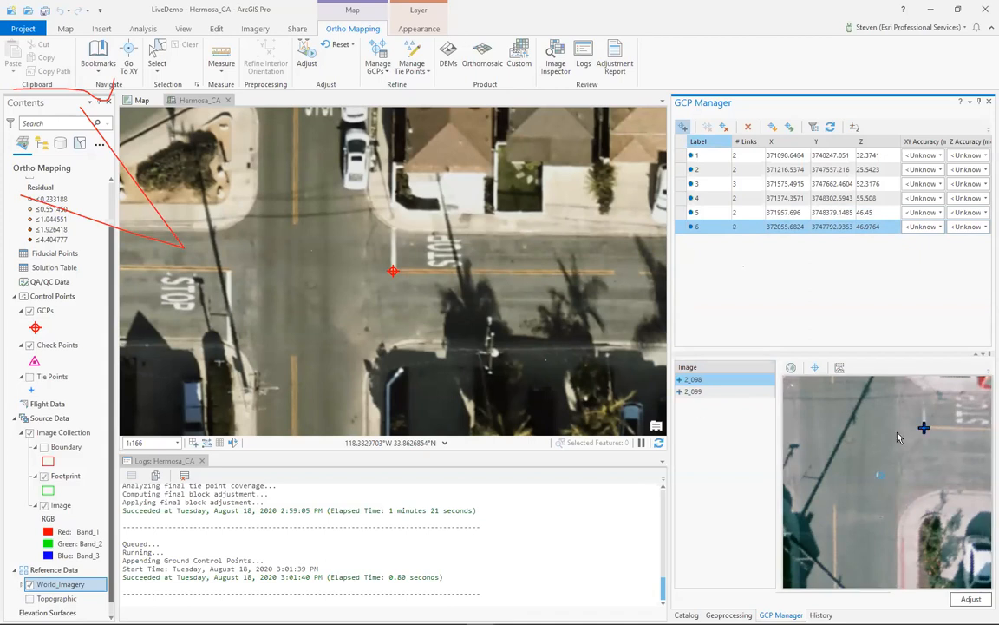
left_click(707, 393)
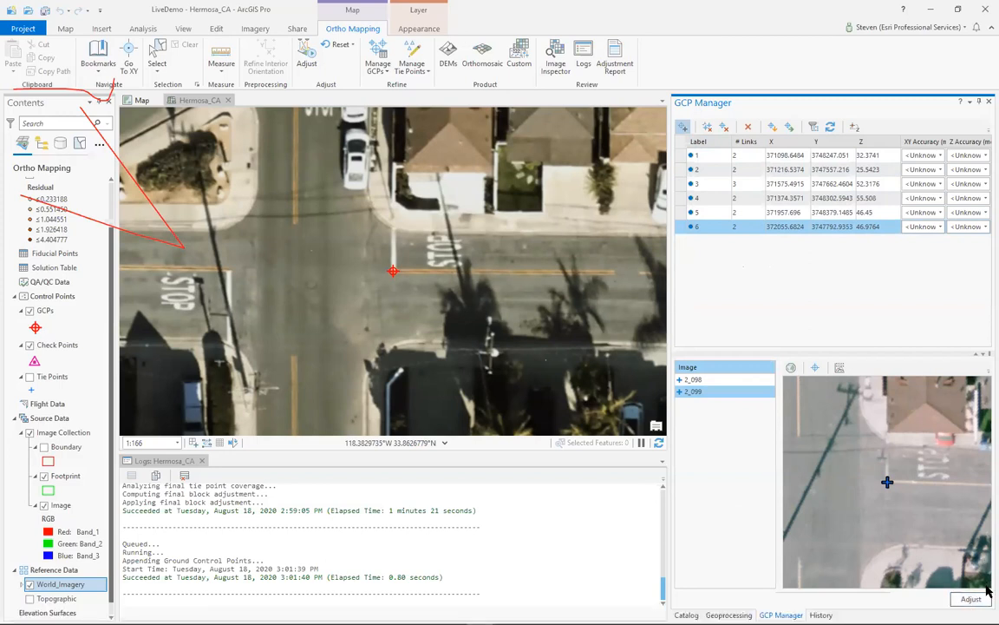
- Run the block adjustment with the measured GCPs and a blunder threshold of 5 pixels, and close the GCP Manager
left_click(962, 601)
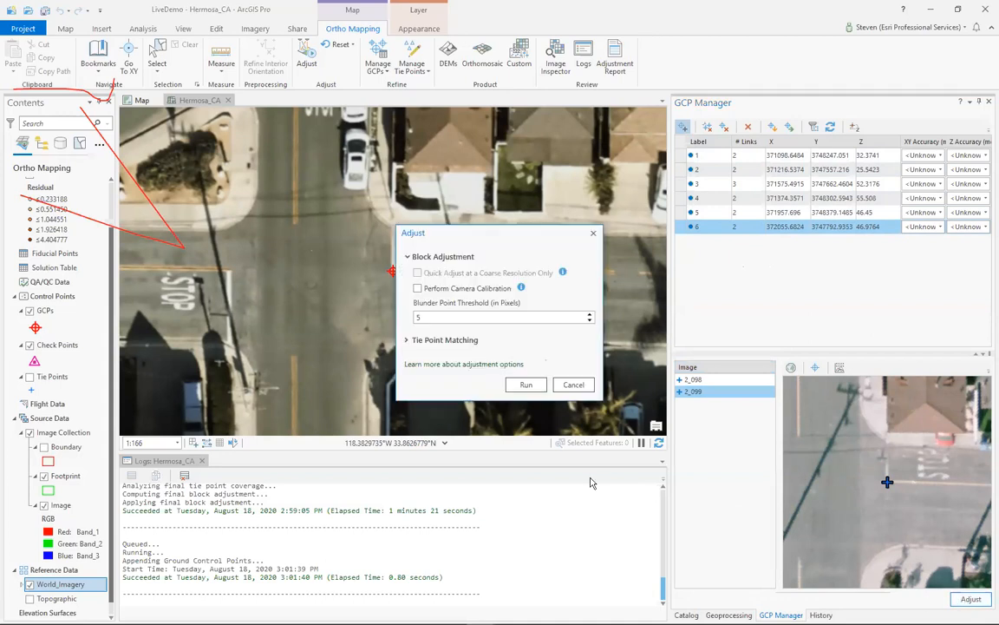
left_click(525, 388)
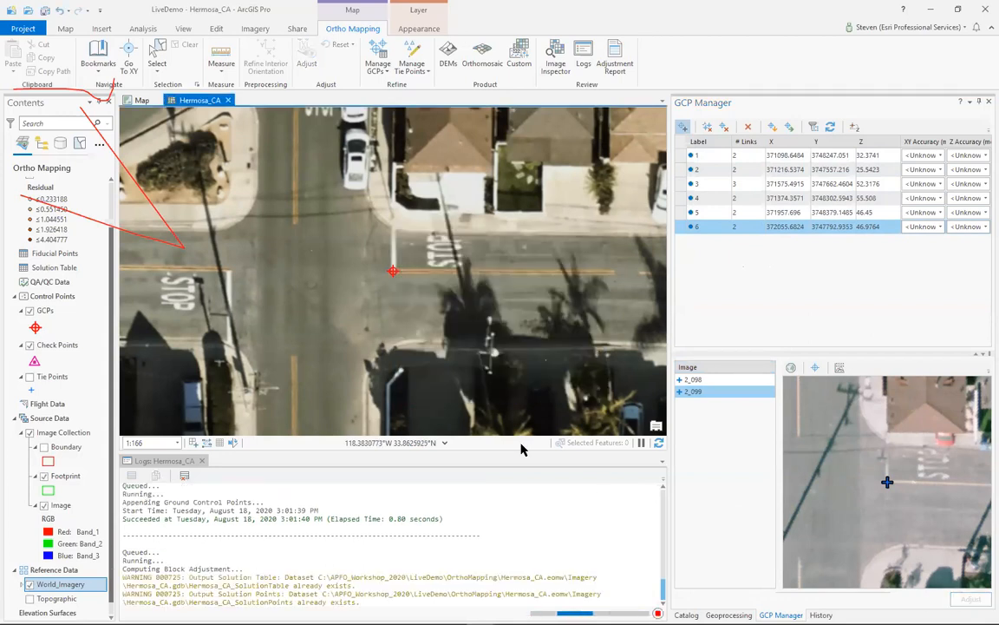
left_click_drag(521, 450, 521, 321)
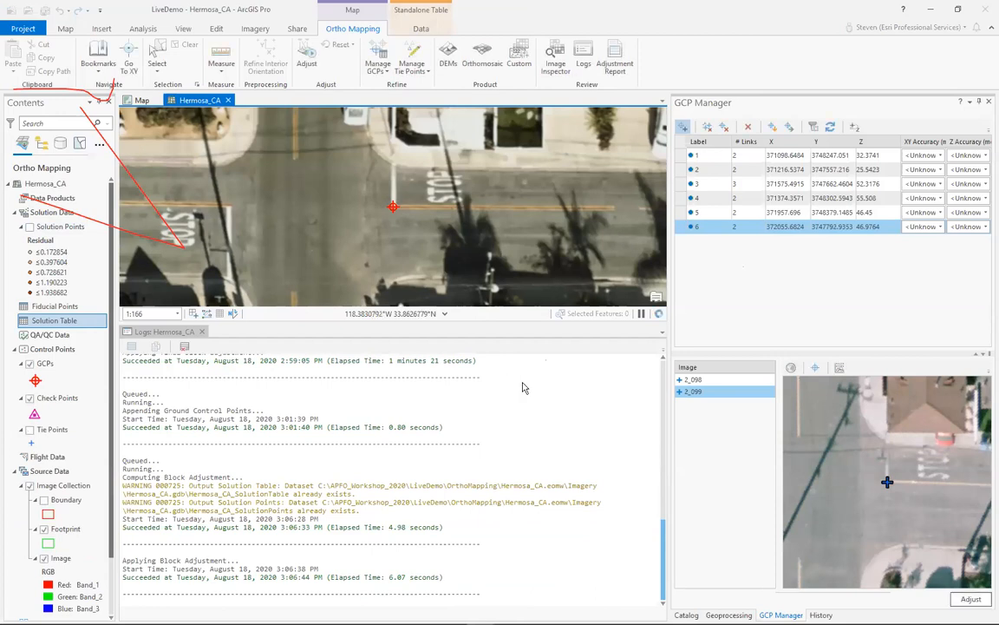
left_click(987, 103)
left_click_drag(670, 182, 847, 200)
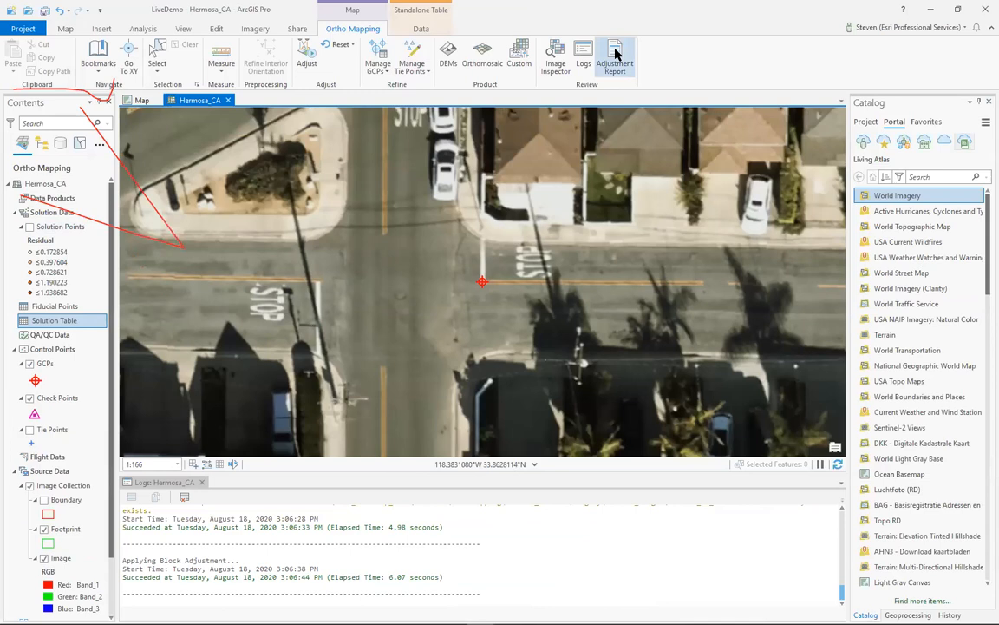
- Generate the adjustment report and review the ground control point summary, deviations and reprojection residuals
left_click(614, 58)
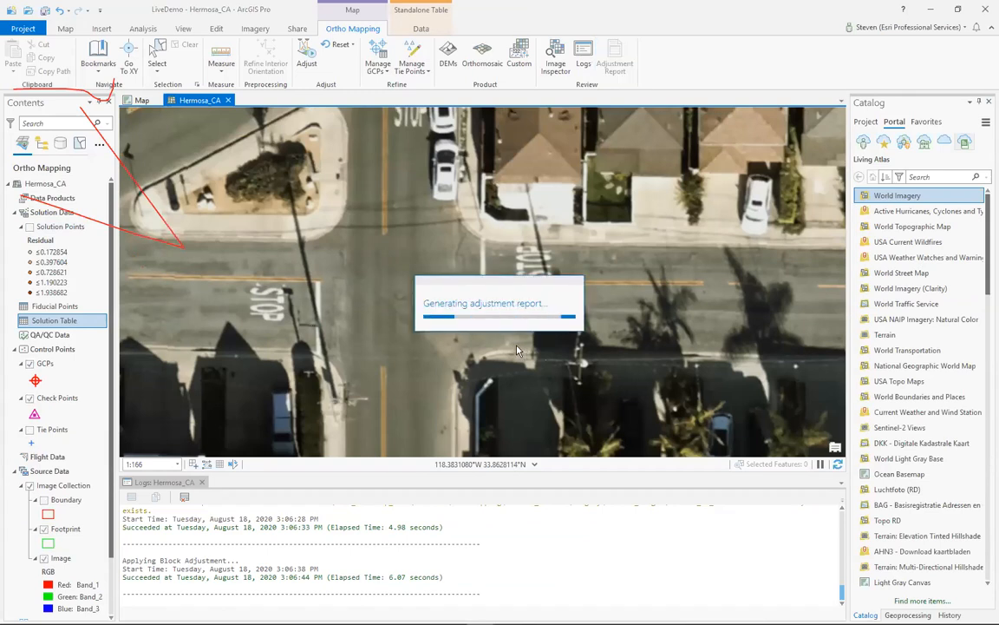
scroll(517, 360, "down", 15)
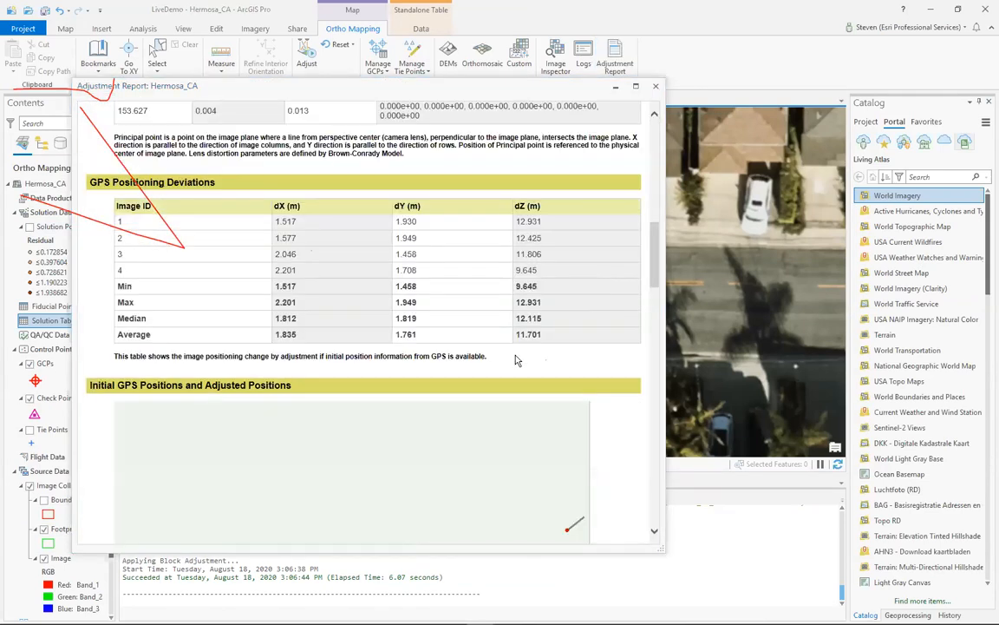
scroll(517, 360, "down", 15)
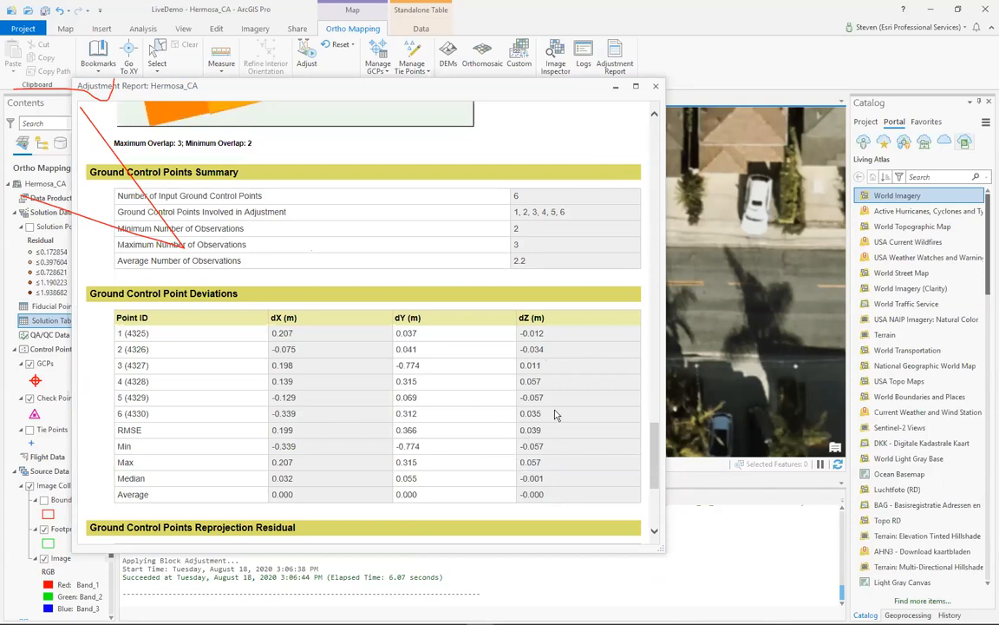
scroll(397, 427, "down", 3)
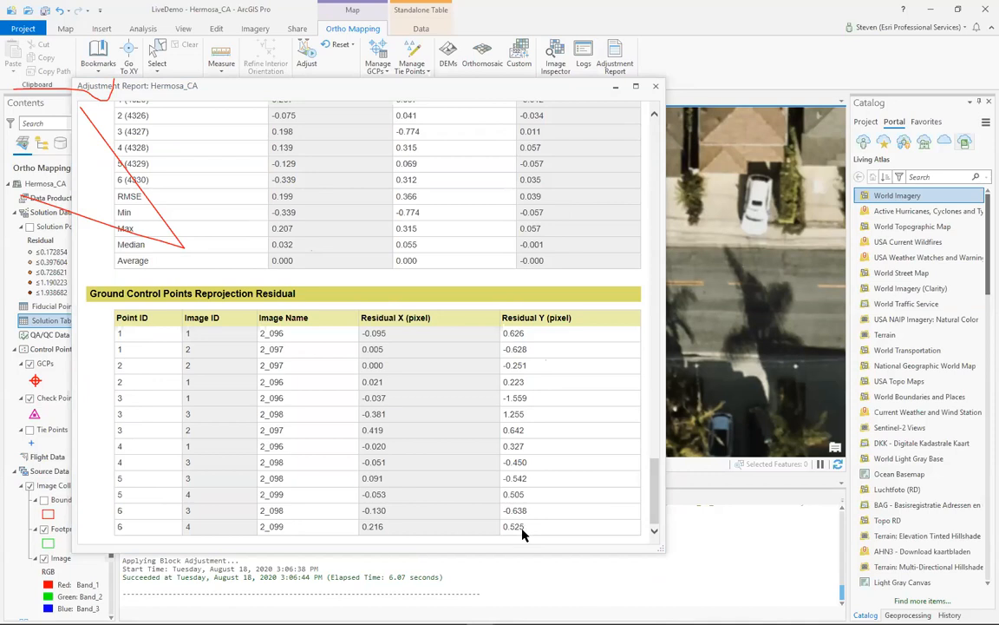
left_click(655, 86)
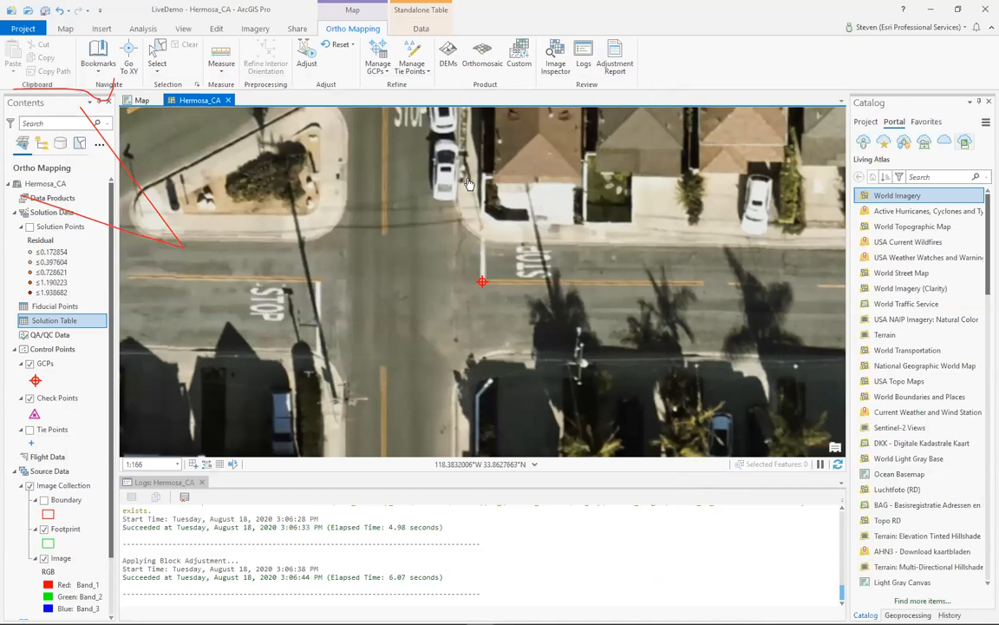
- Examine how the ground control points are distributed across the Hermosa_CA block
scroll(467, 182, "down", 2)
scroll(452, 345, "down", 2)
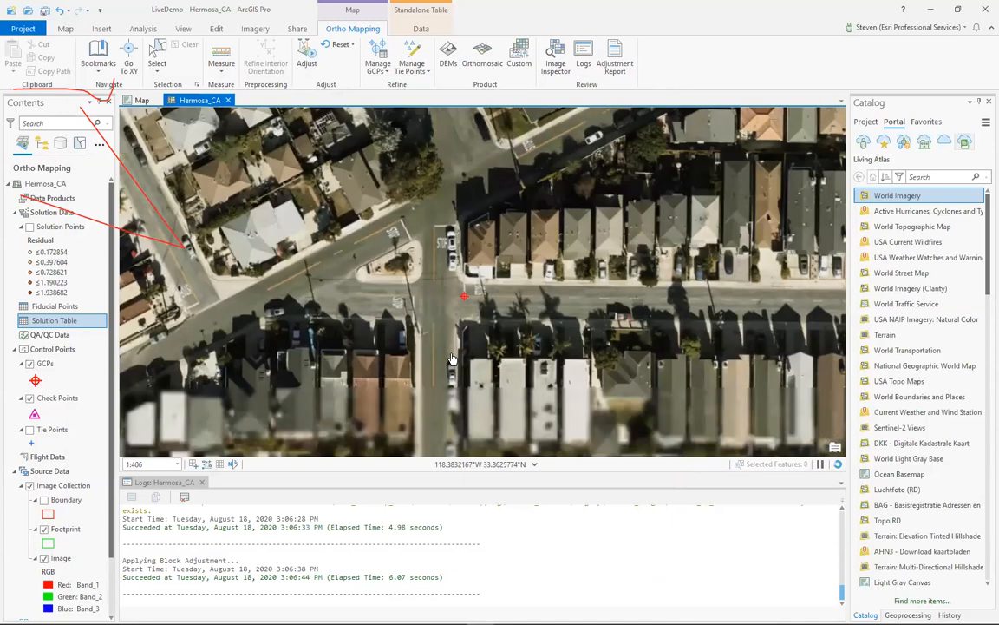
scroll(426, 267, "down", 3)
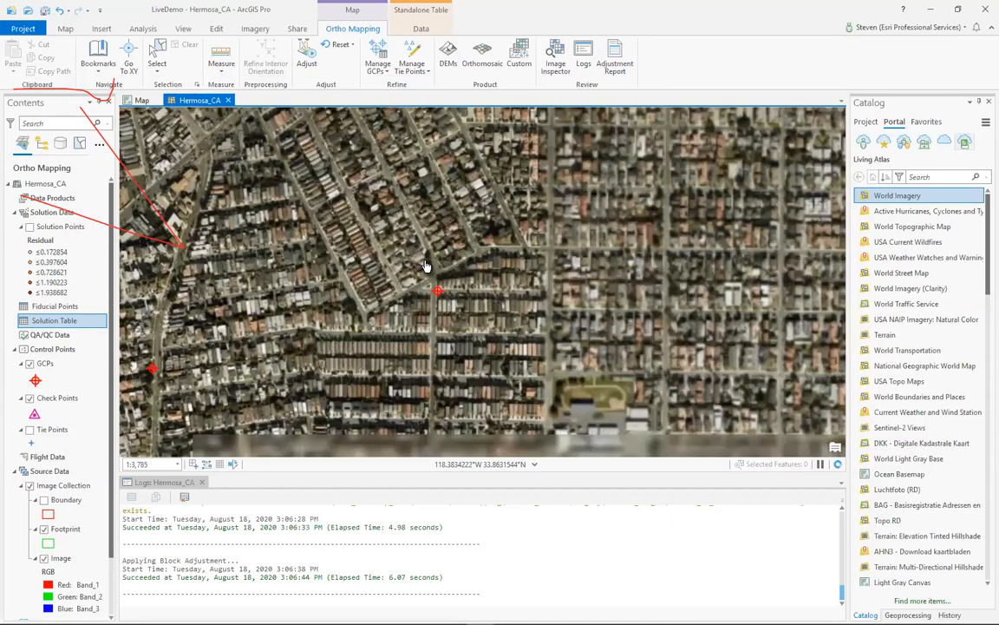
scroll(426, 266, "down", 4)
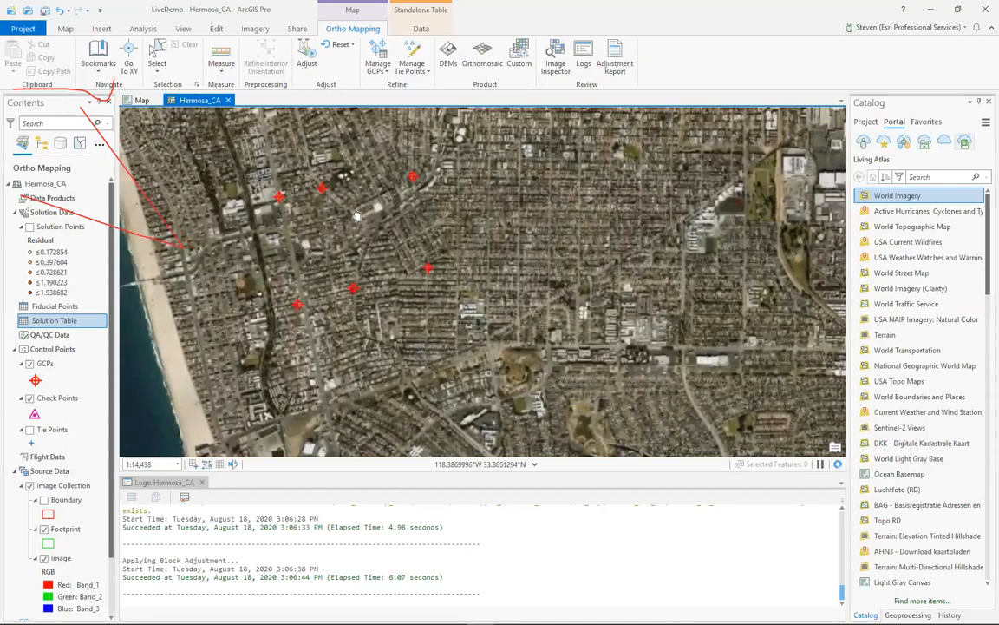
left_click_drag(356, 216, 412, 239)
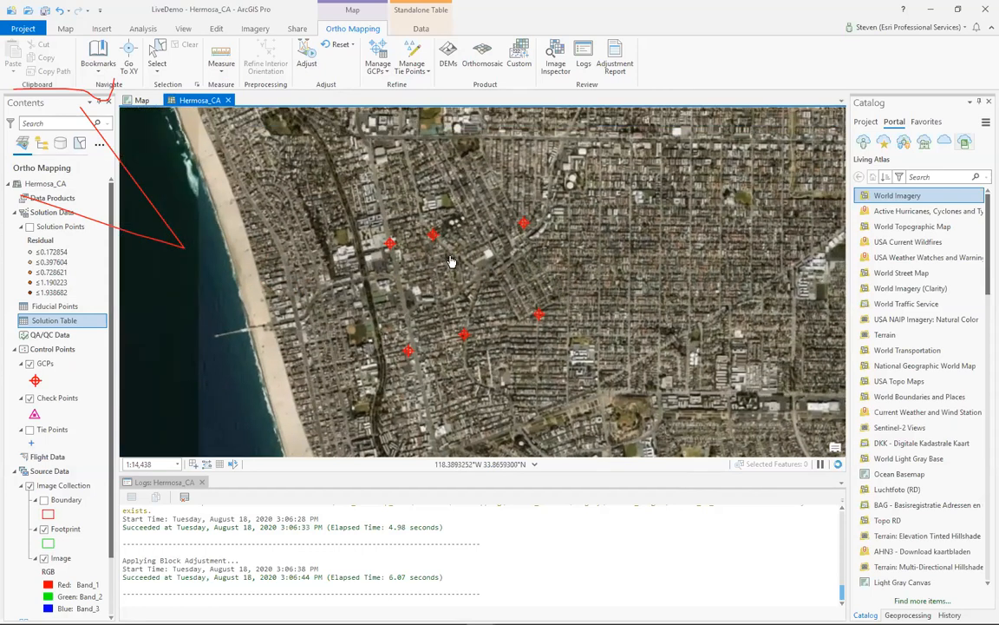
scroll(450, 261, "up", 2)
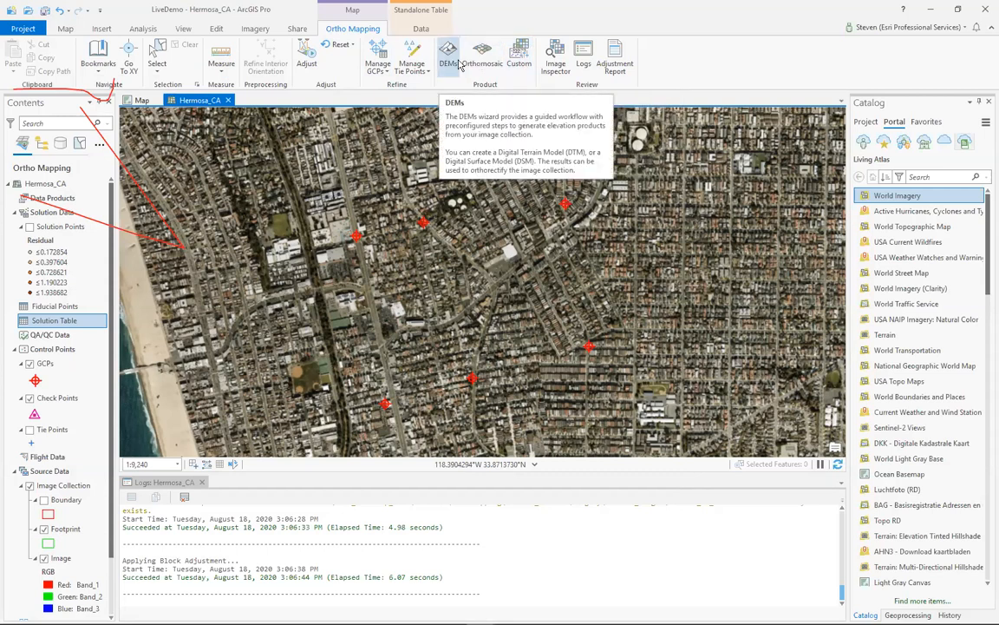
- Start a custom ortho mapping product that generates only the orthomosaic, with Digital Elevation Model and Color Balance excluded
left_click(521, 61)
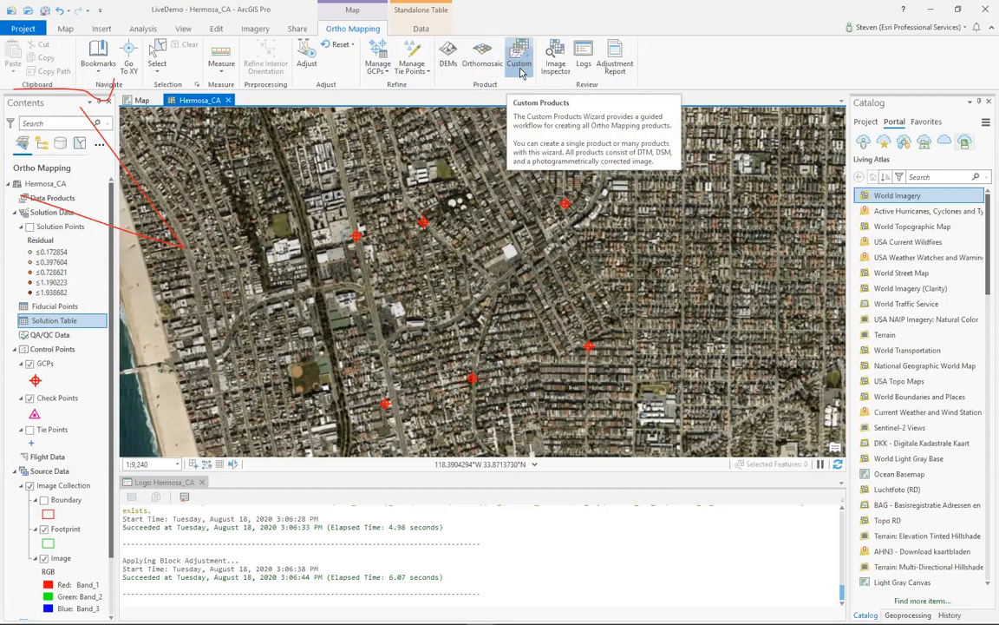
left_click_drag(848, 148, 793, 150)
left_click_drag(859, 109, 393, 113)
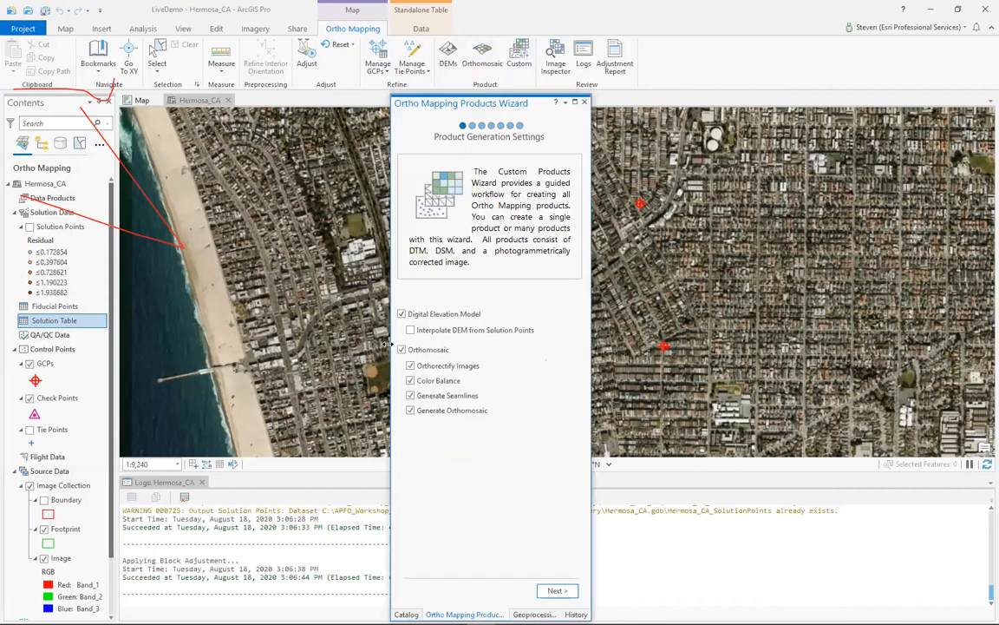
left_click_drag(389, 345, 232, 261)
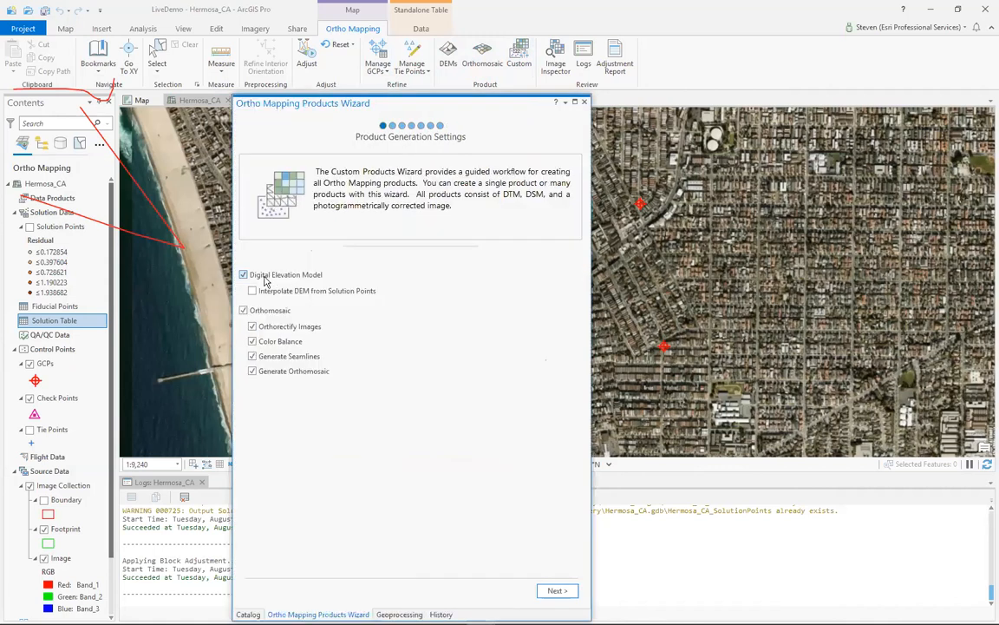
left_click(243, 275)
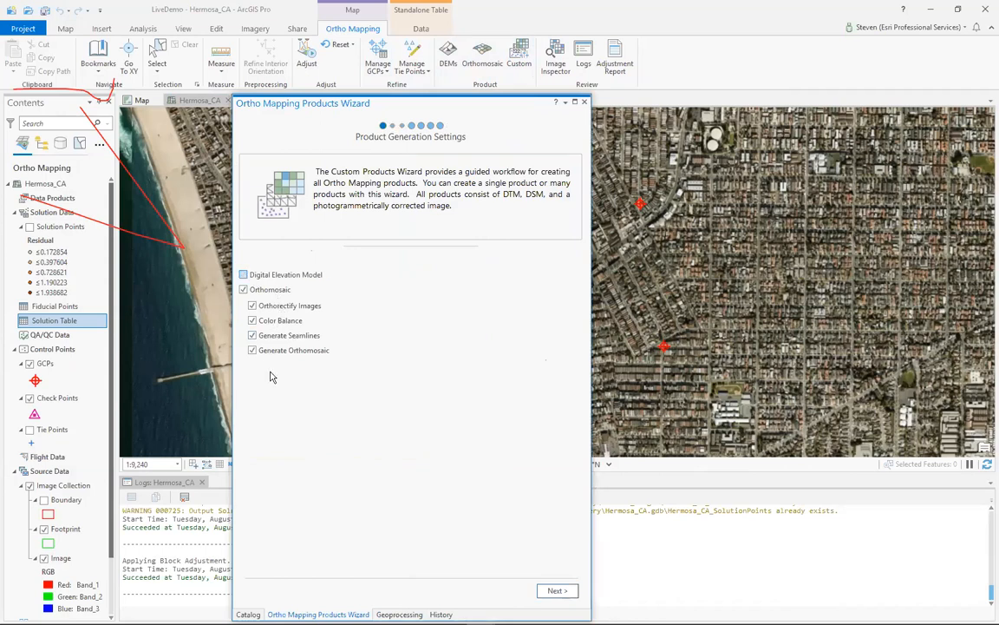
left_click(275, 321)
left_click(555, 592)
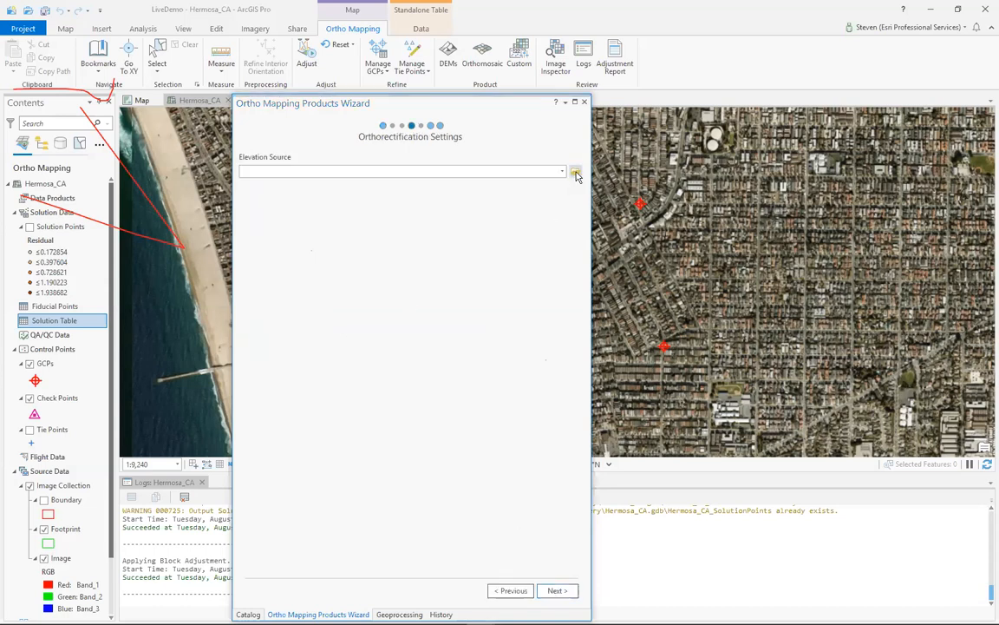
- Set the orthorectification elevation source to GTOPO30_VF_Extended.tif from the APFO_Workshop_2020 folder on the C drive
left_click(576, 174)
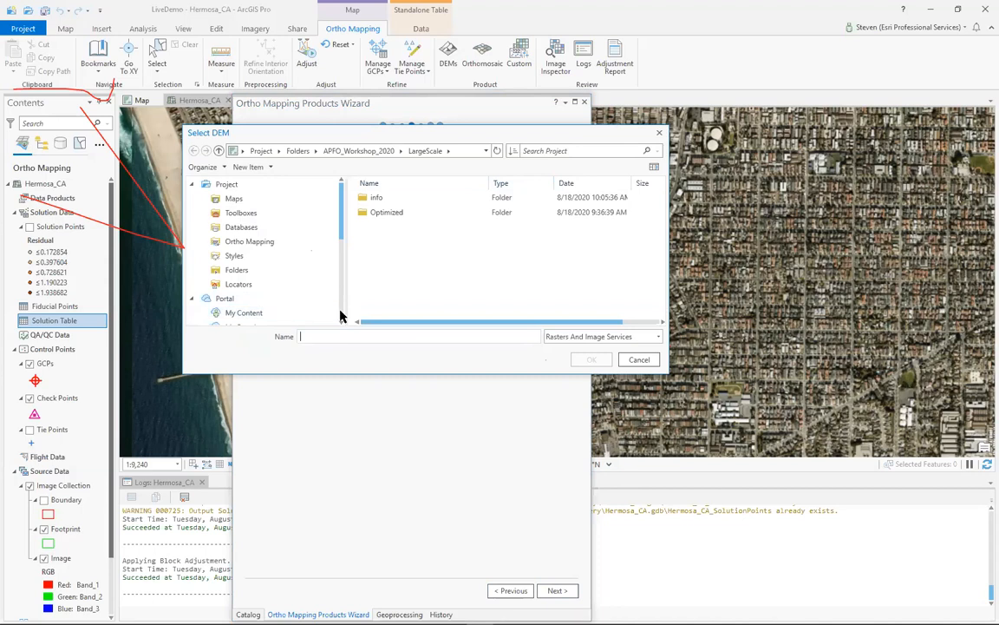
scroll(339, 312, "down", 3)
left_click(242, 307)
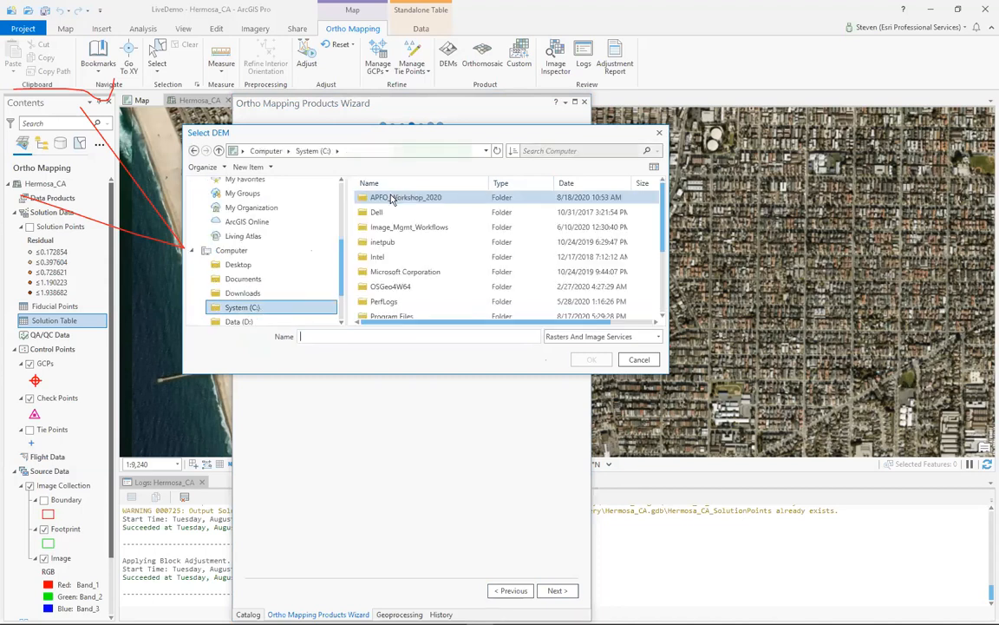
double_click(368, 197)
scroll(403, 286, "down", 5)
left_click(403, 288)
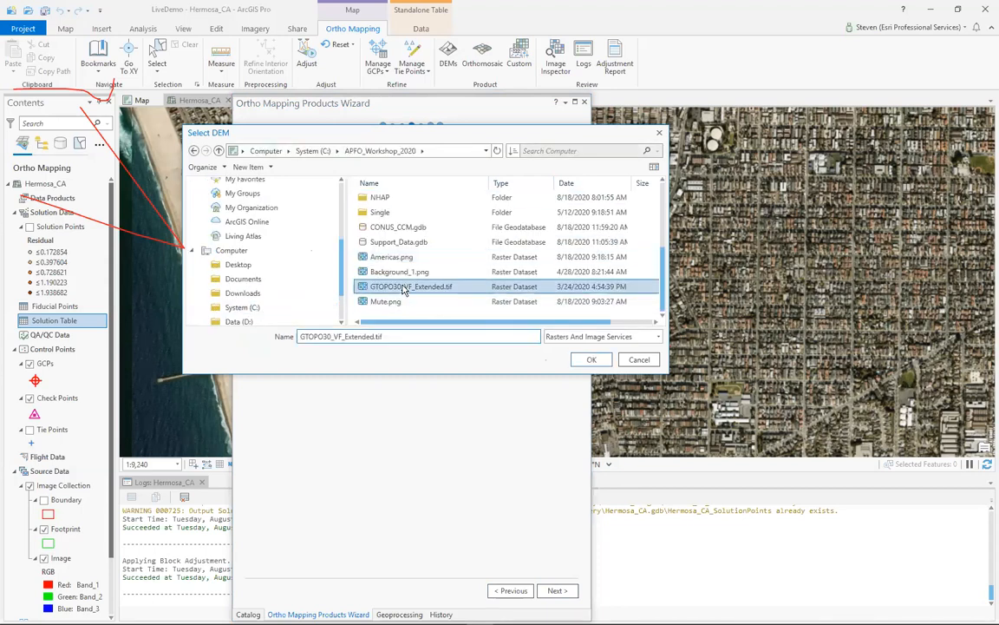
double_click(403, 288)
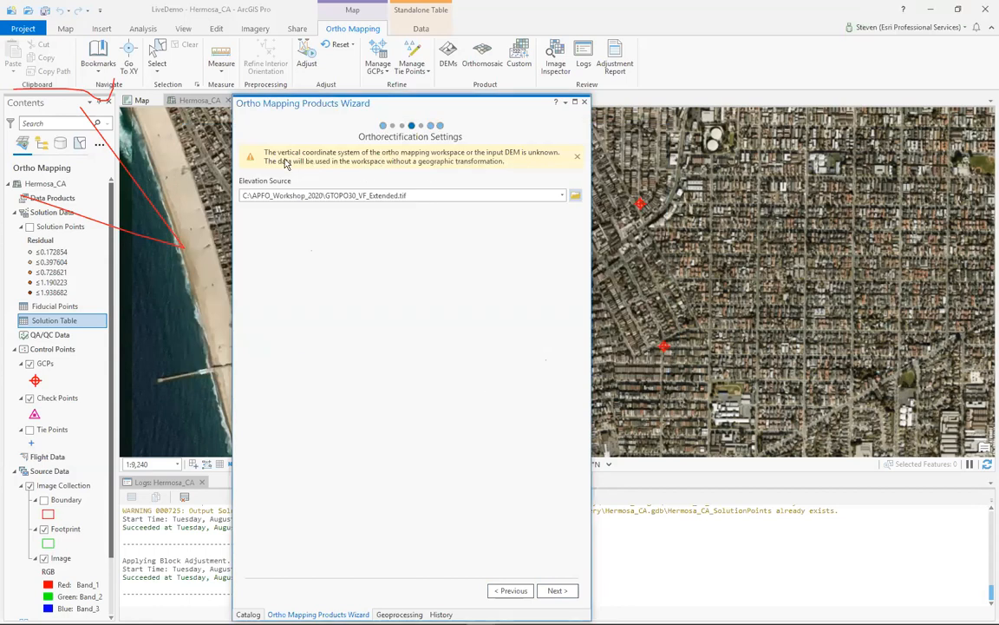
mouse_move(474, 622)
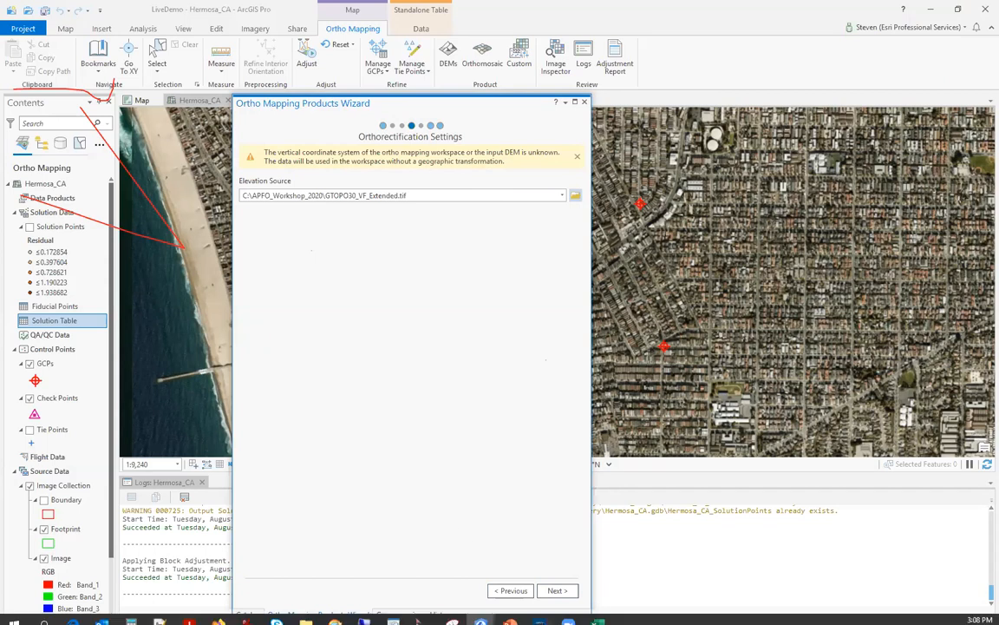
- Set the seamline computation method to Disparity and review its advanced and processing options
left_click(556, 592)
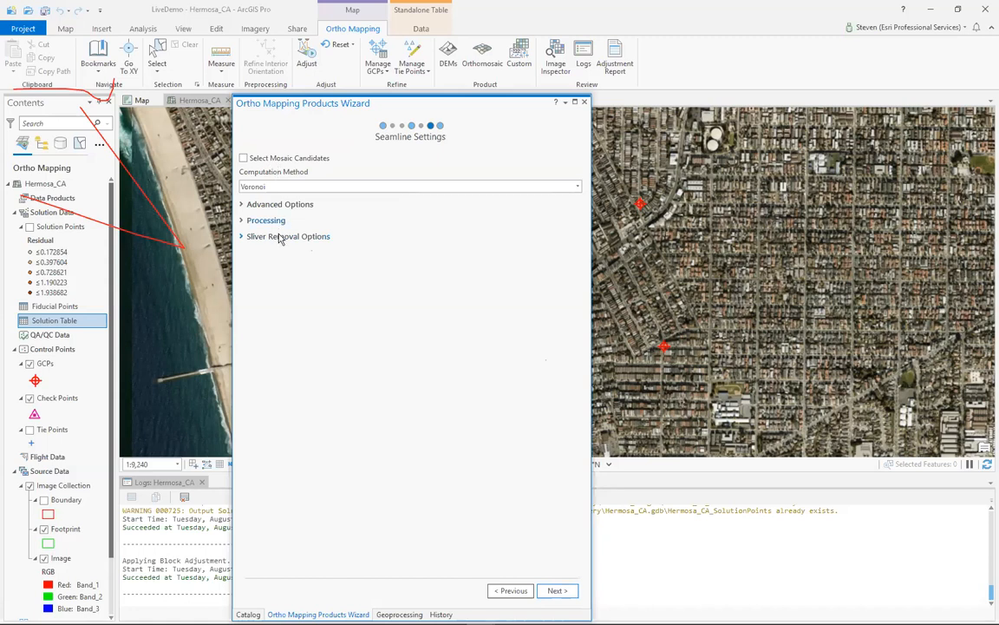
left_click(339, 187)
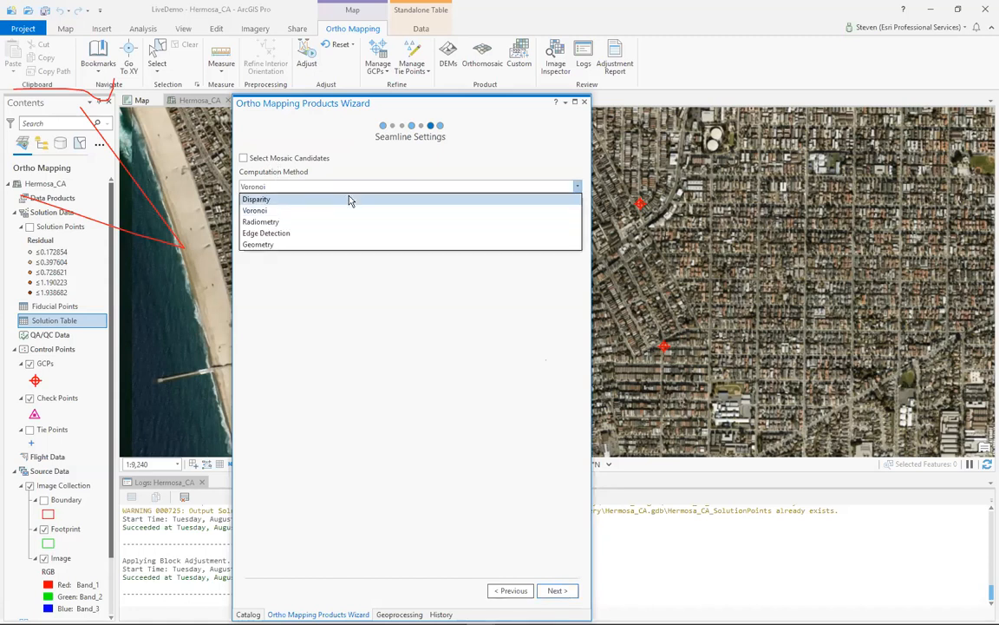
left_click(350, 199)
left_click(242, 221)
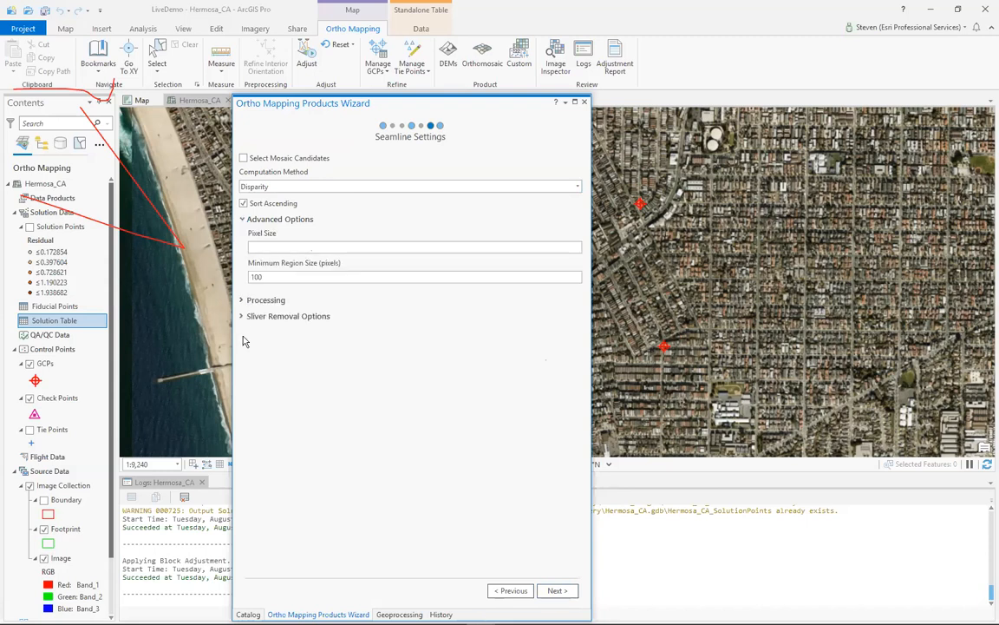
left_click(242, 300)
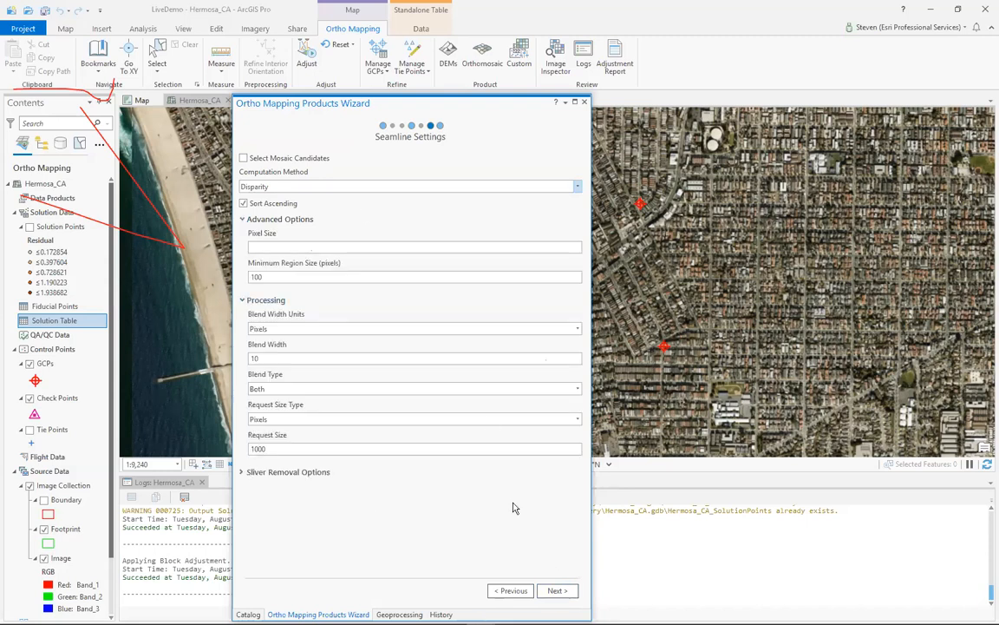
left_click(557, 590)
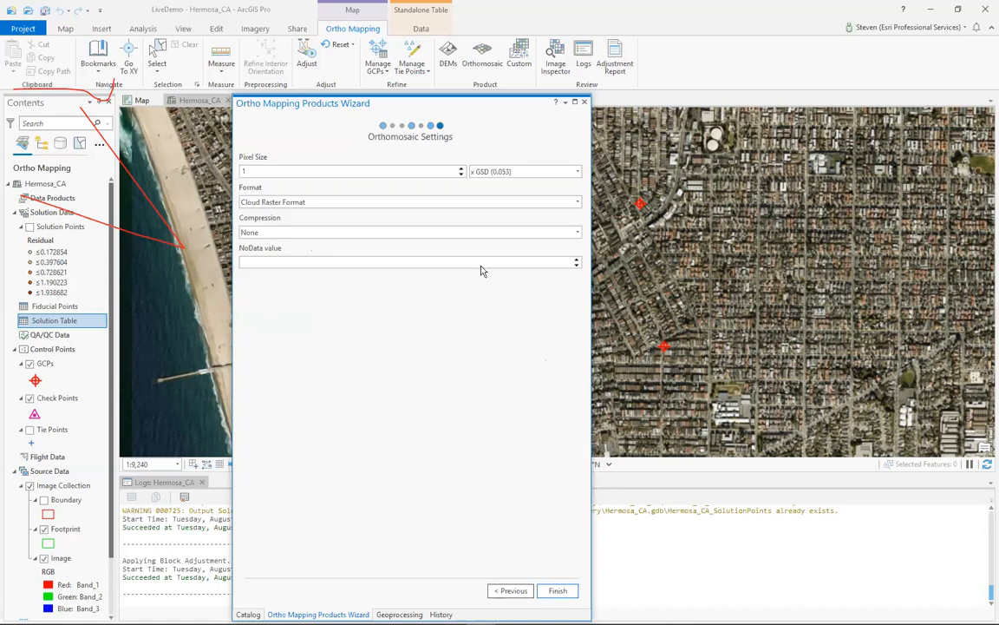
- Set the orthomosaic to a 0.1 meter pixel size in TIFF format with JPEG compression and start generating it
left_click(499, 173)
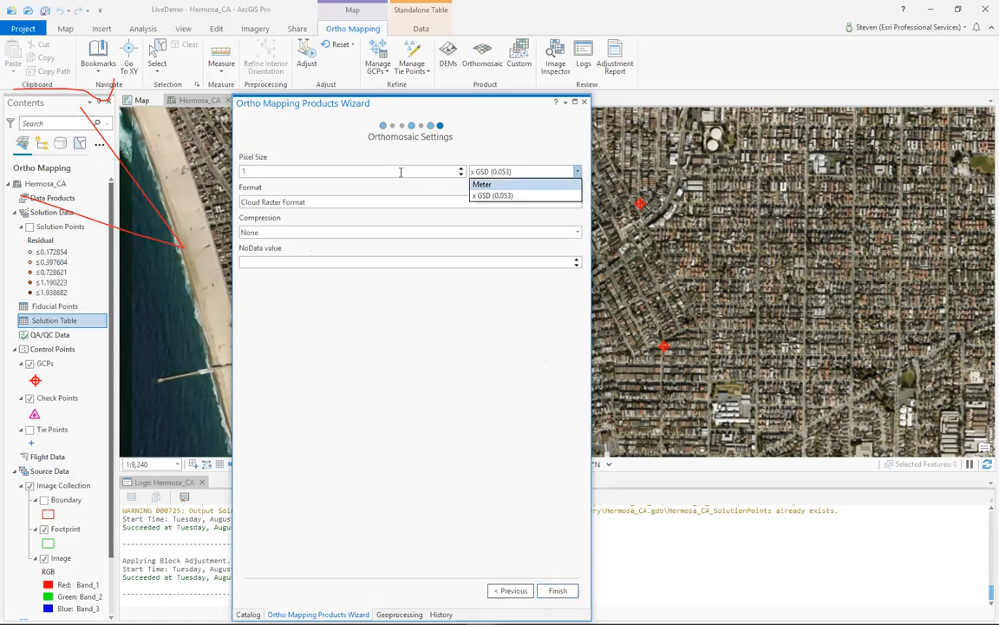
left_click(483, 183)
double_click(401, 172)
type("0")
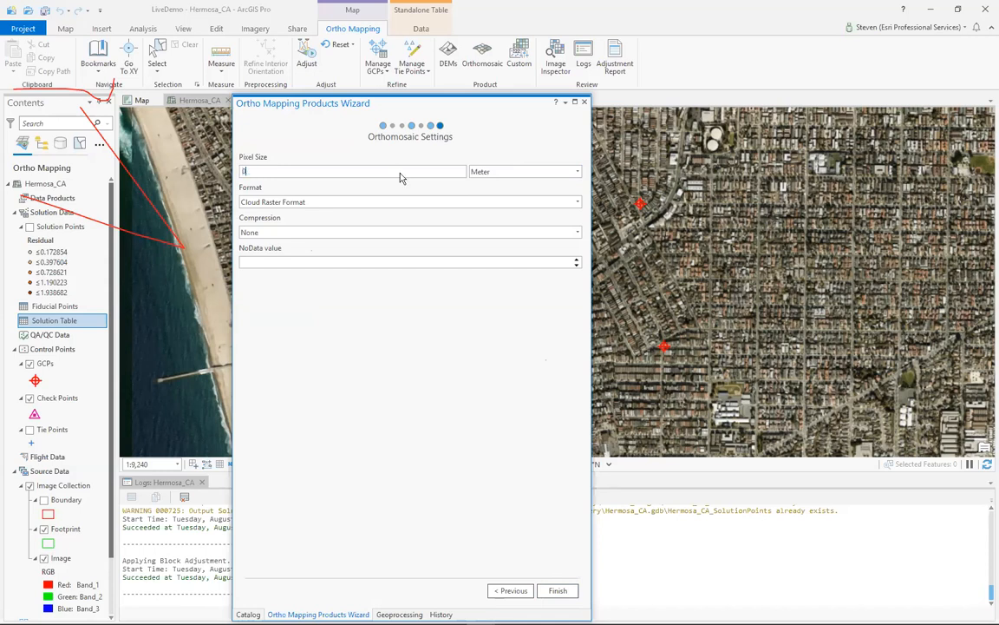
type(".10")
left_click(386, 204)
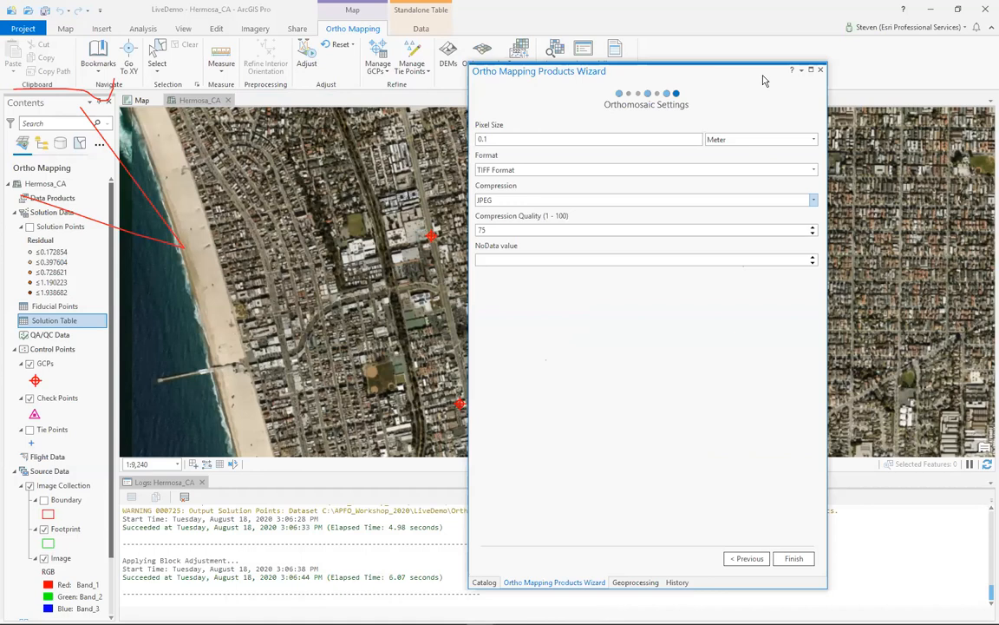
left_click(793, 559)
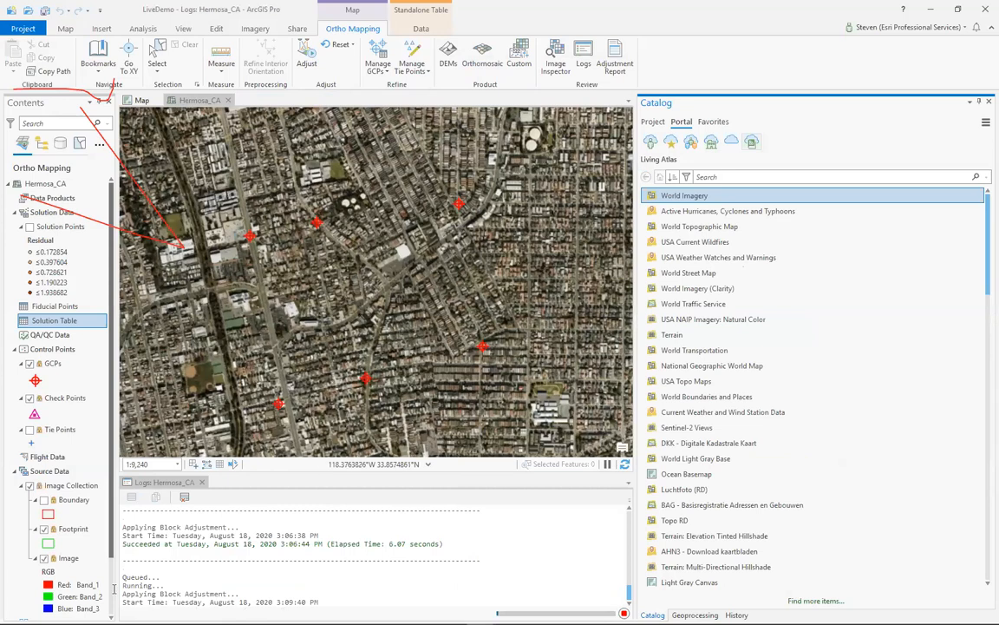
- Enlarge the Hermosa_CA processing log to follow the orthomosaic generation
left_click_drag(312, 474, 312, 252)
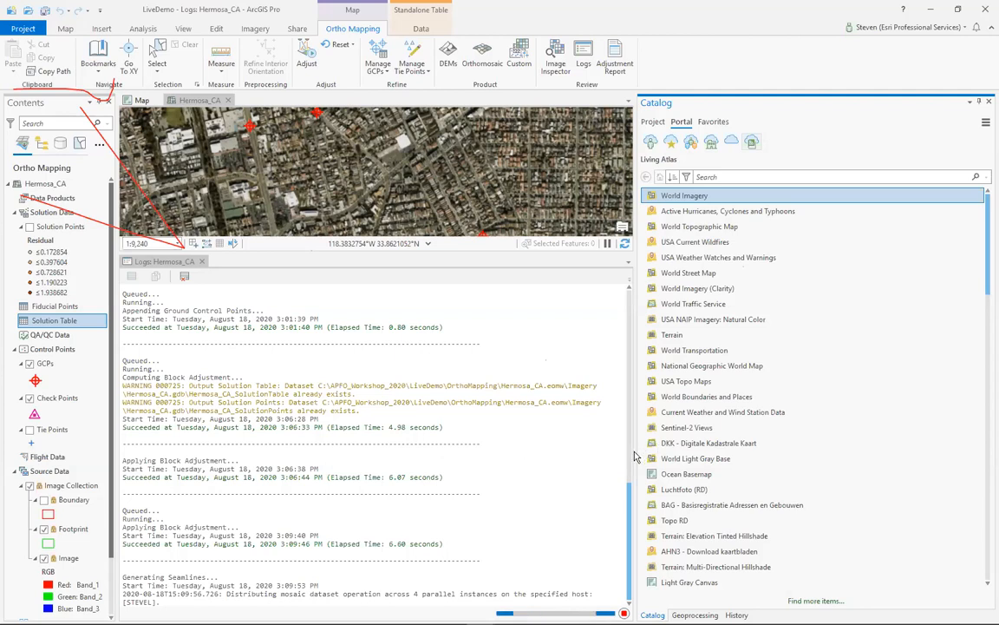
left_click_drag(827, 425, 828, 426)
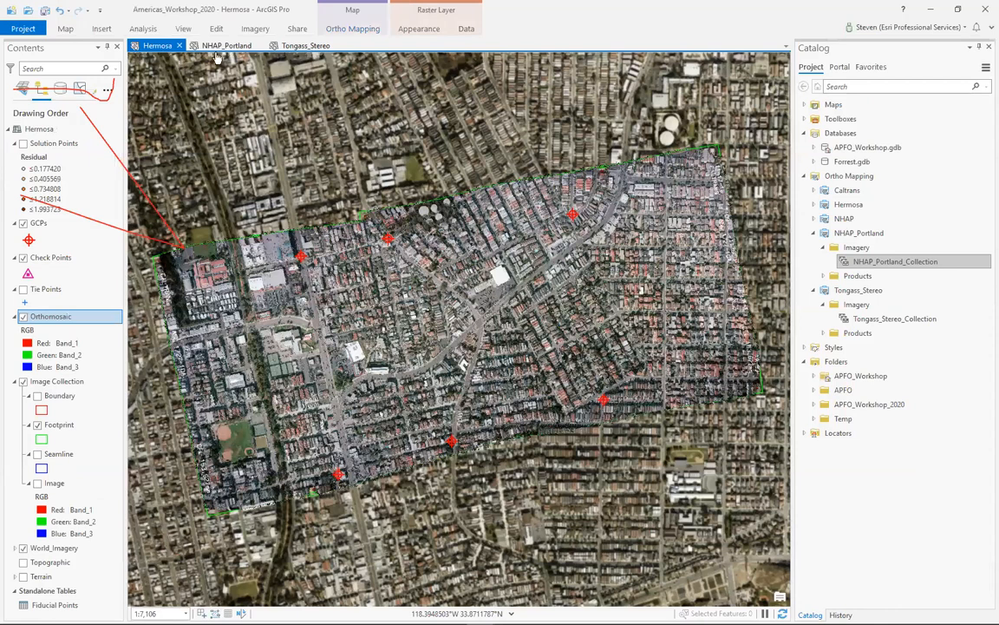
- Open the NHAP_Portland map, show the full image footprint extent and inspect the city waterfront up close
left_click(220, 47)
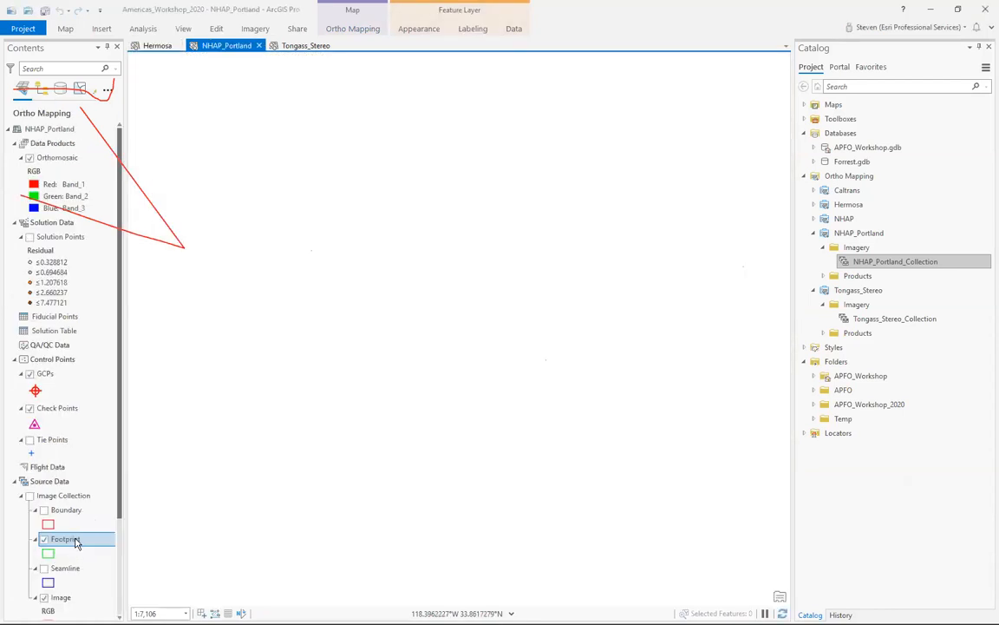
right_click(75, 548)
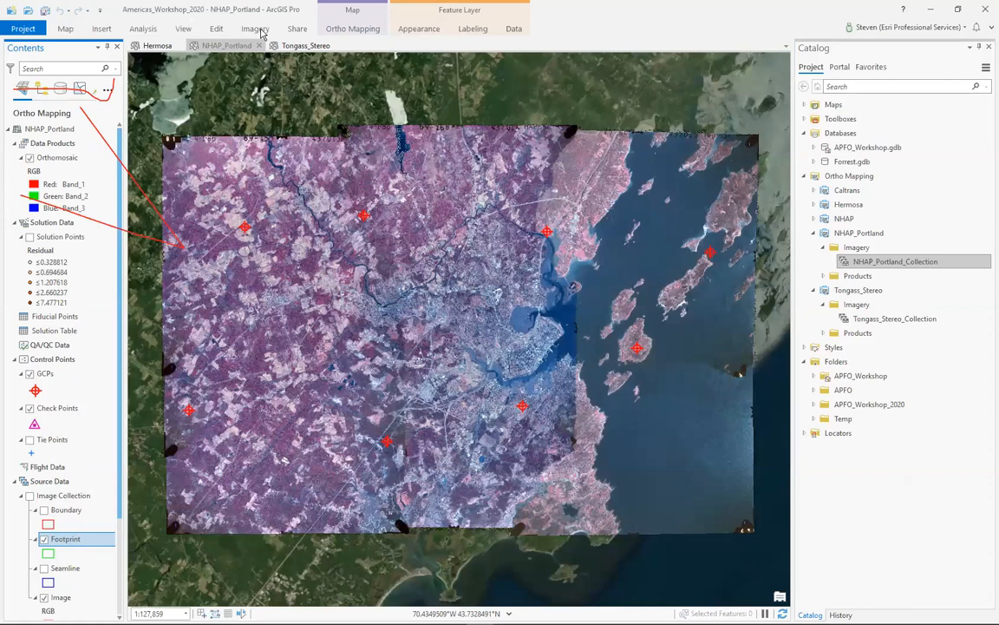
left_click(345, 29)
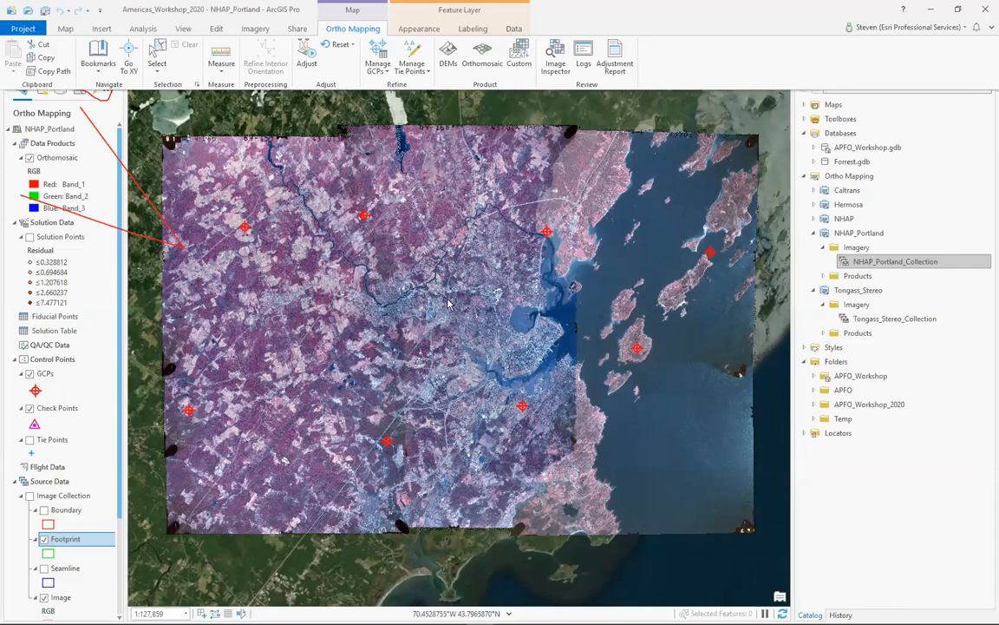
scroll(402, 268, "up", 5)
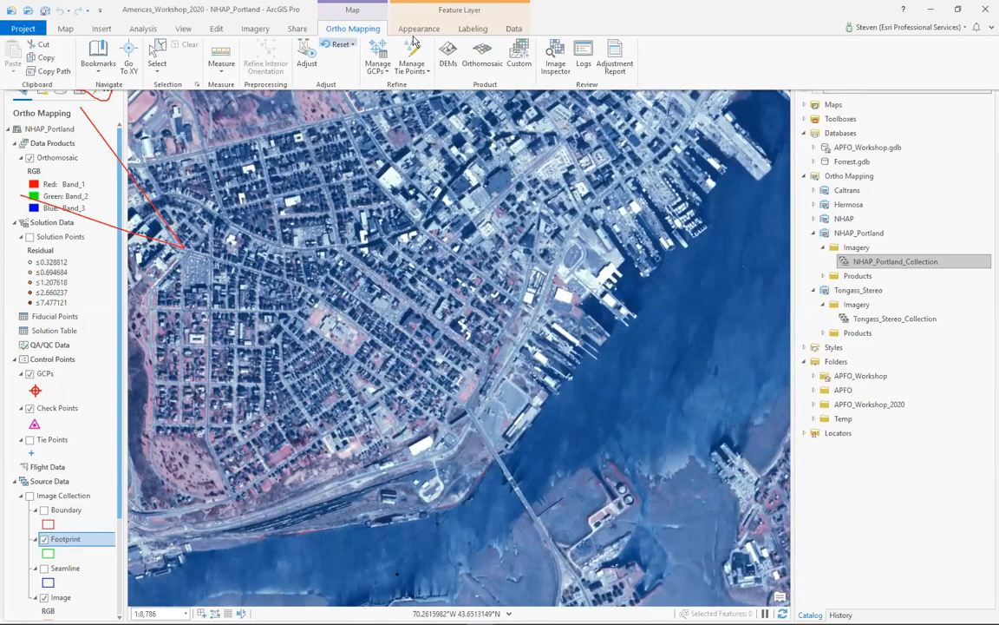
left_click(164, 63)
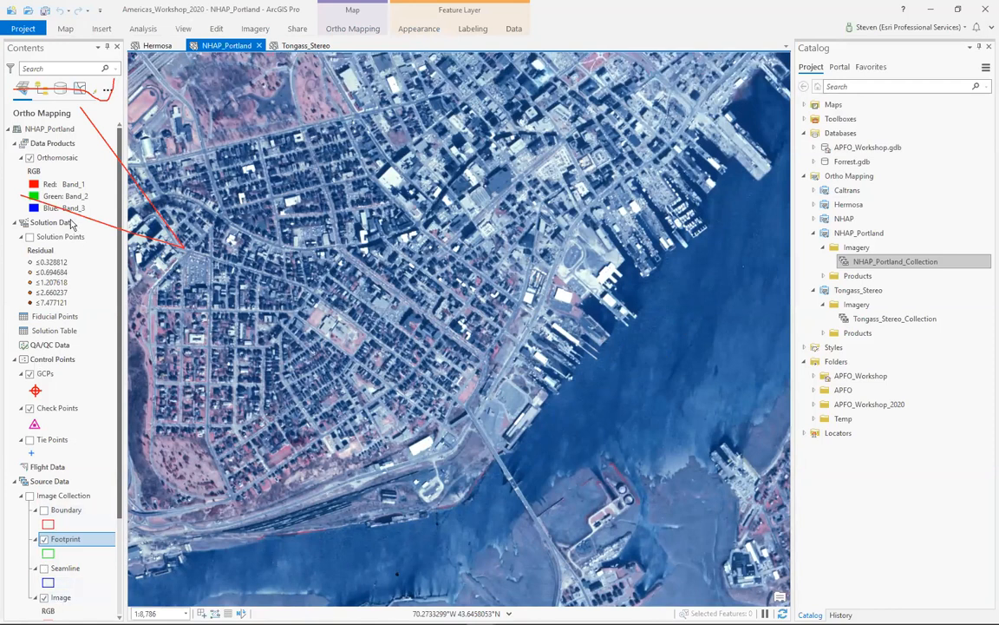
- Select the Orthomosaic layer for comparison and turn off the Topographic reference layer
left_click(56, 157)
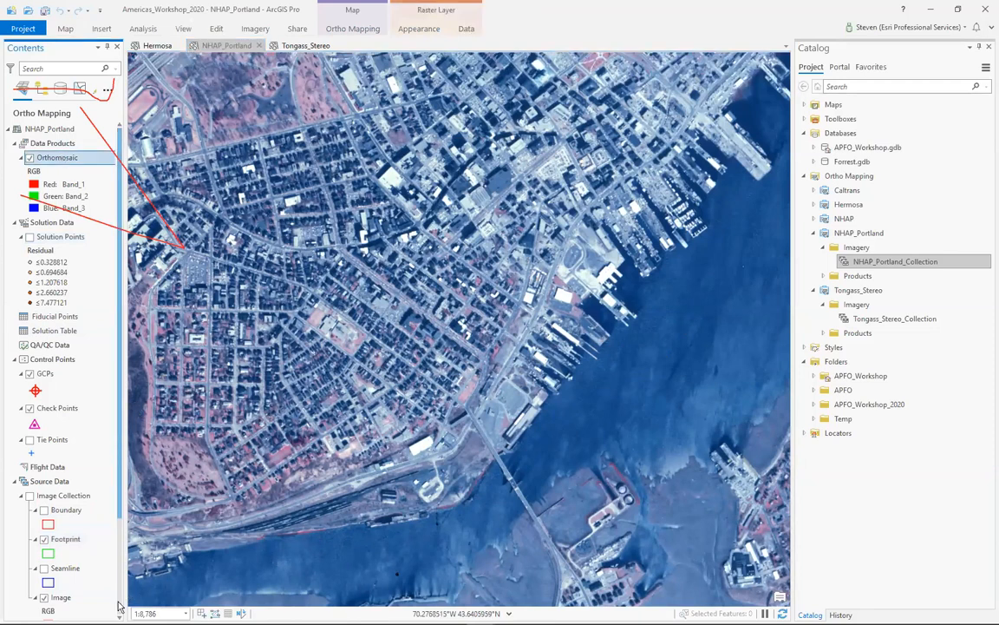
scroll(108, 545, "down", 3)
left_click(58, 568)
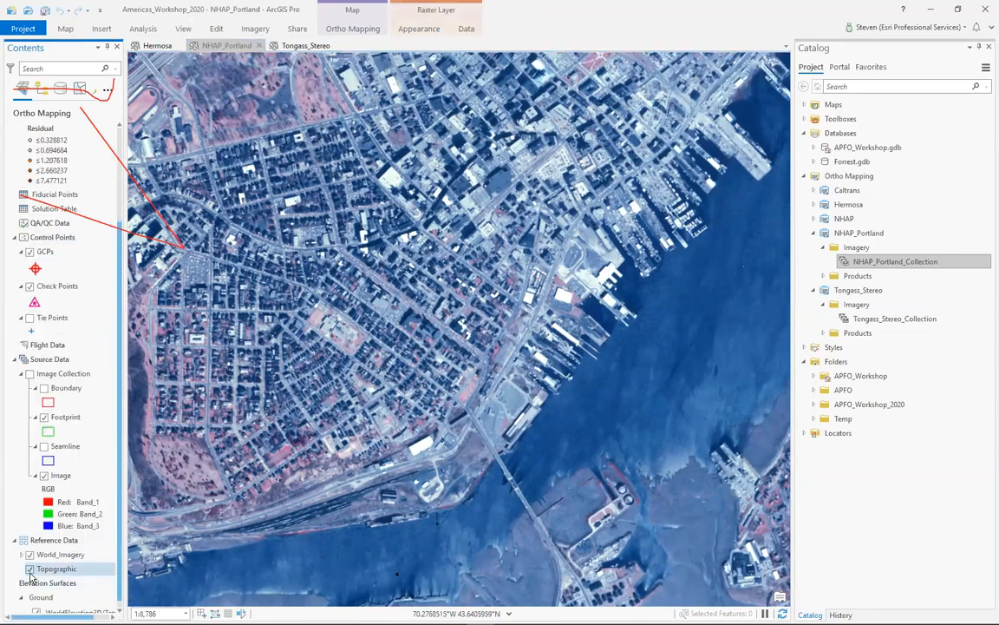
- Swipe the Portland orthomosaic over World_Imagery to check alignment along the wharves and downtown streets
left_click_drag(681, 290, 693, 306)
left_click_drag(504, 396, 537, 358)
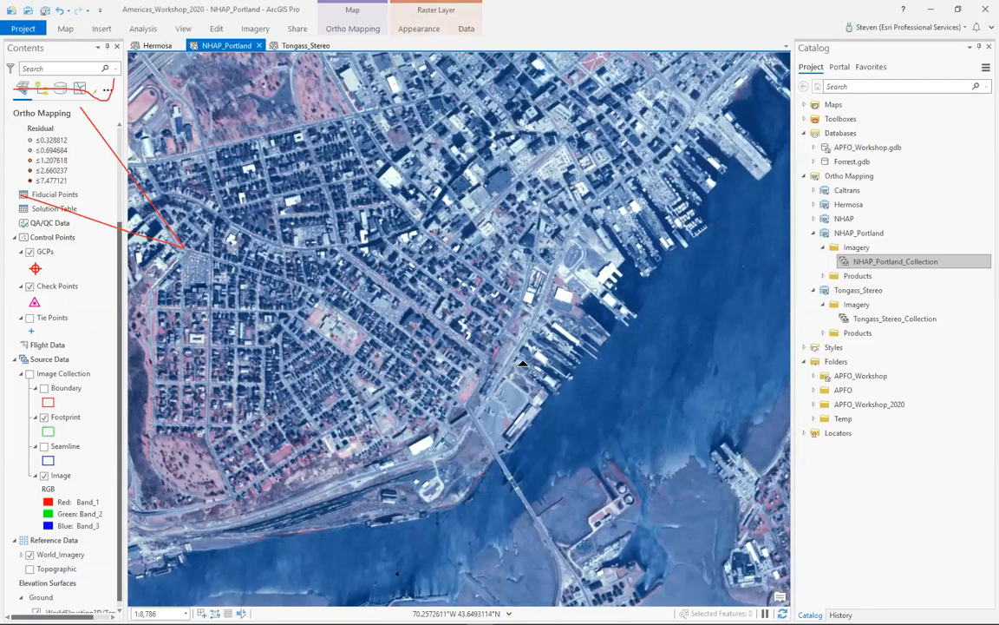
scroll(570, 360, "up", 5)
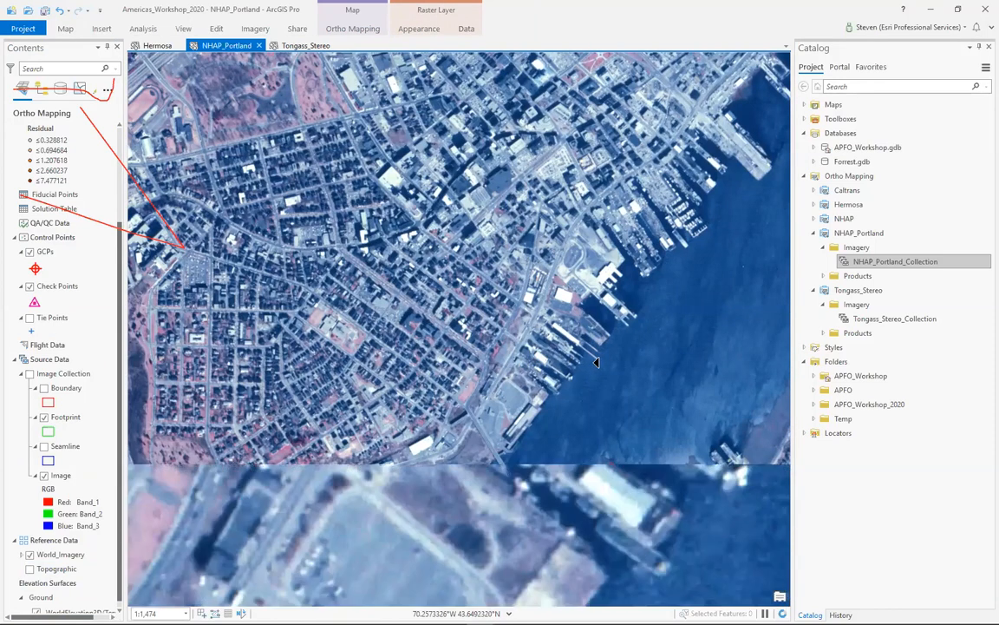
scroll(631, 369, "down", 1)
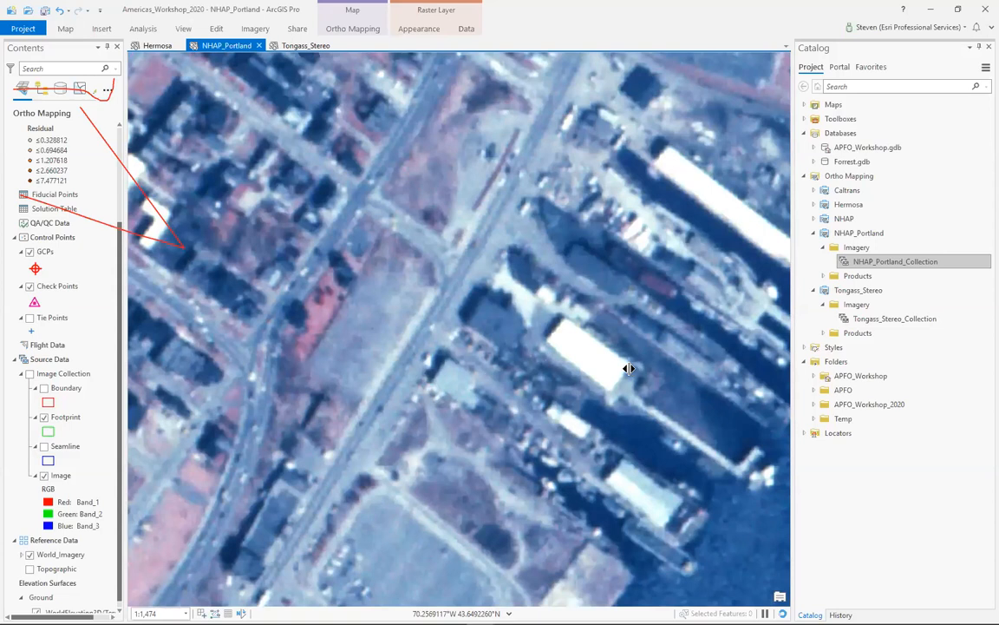
left_click_drag(213, 371, 599, 293)
scroll(588, 289, "down", 3)
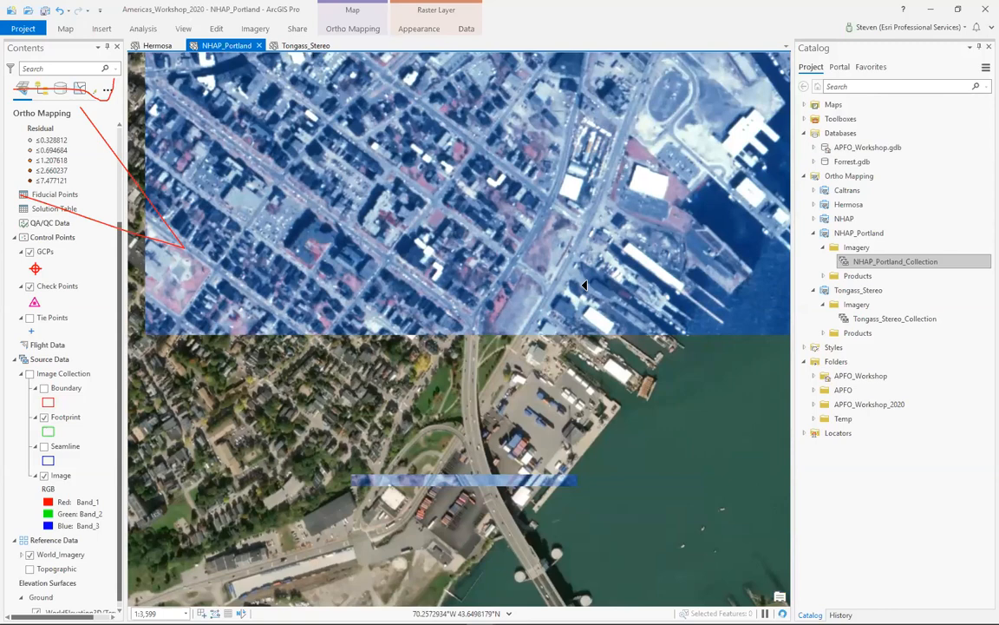
scroll(564, 256, "down", 3)
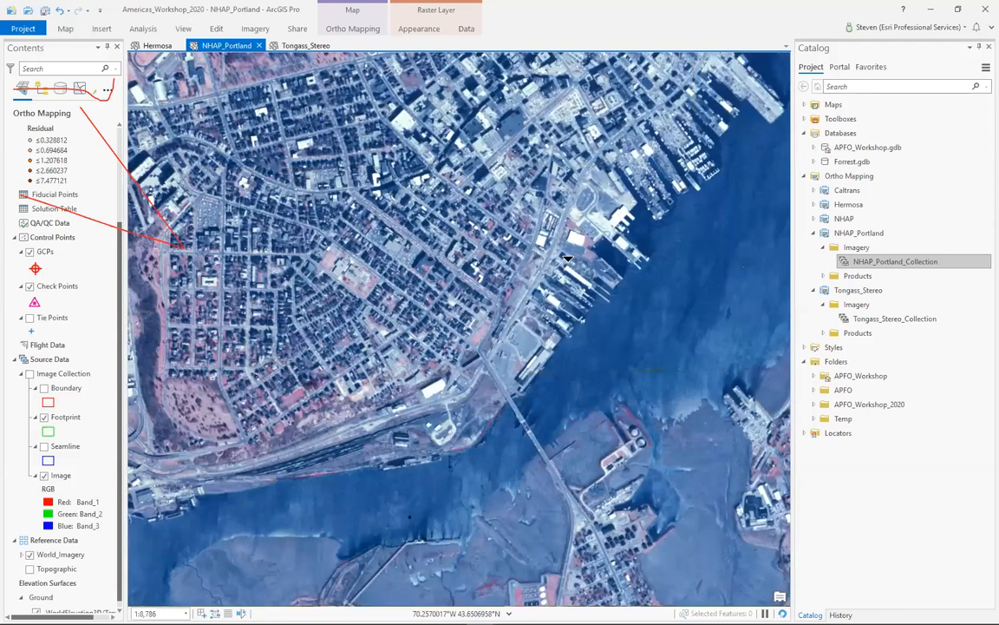
scroll(492, 318, "down", 3)
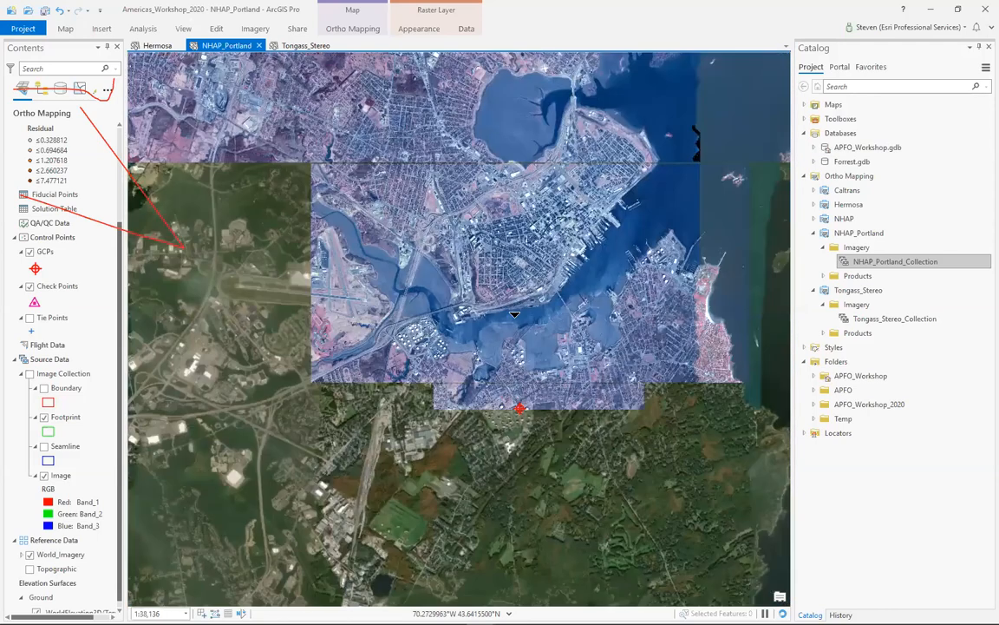
- Swipe the orthomosaic against World_Imagery around the river bridge and the storage tanks south of downtown
scroll(544, 318, "up", 1)
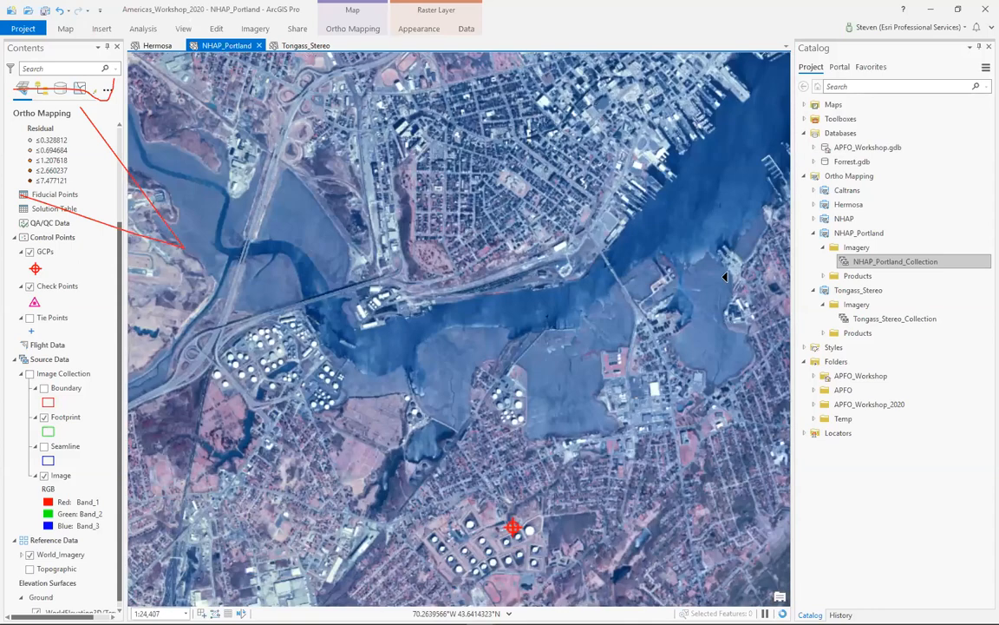
scroll(647, 347, "up", 2)
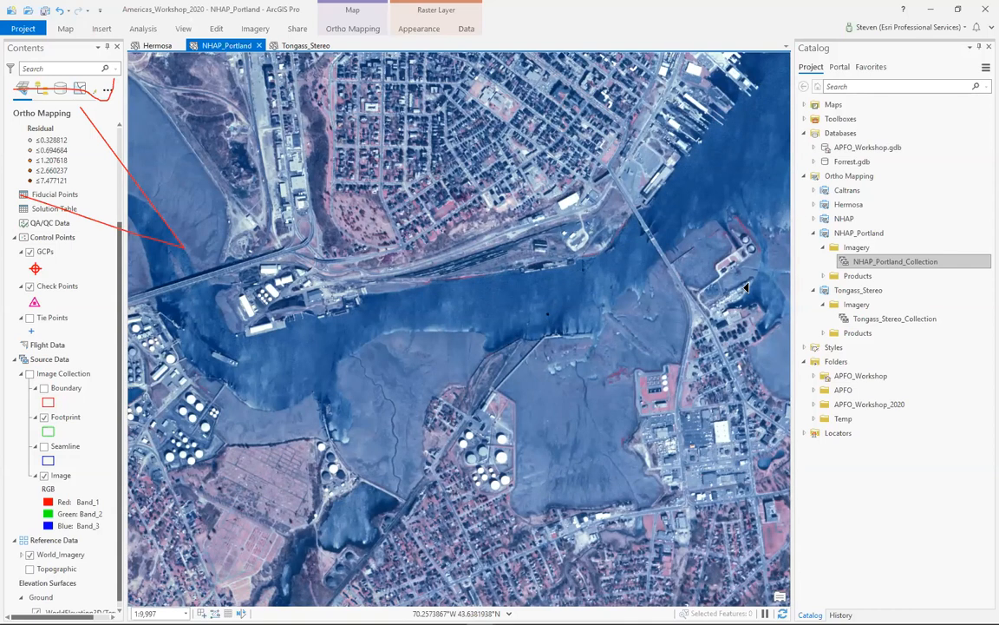
left_click_drag(786, 287, 746, 288)
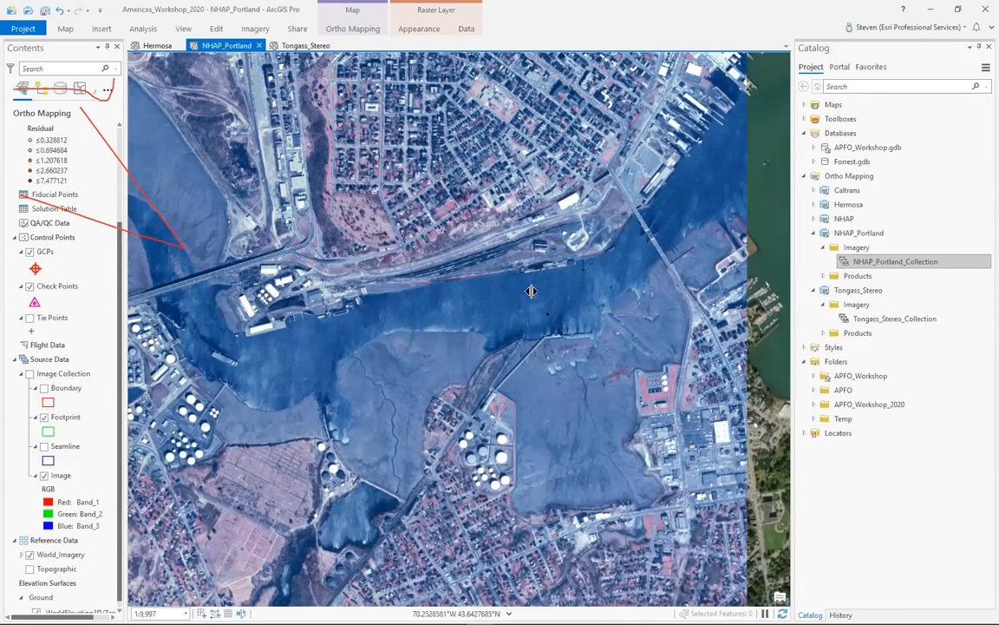
left_click_drag(140, 311, 769, 398)
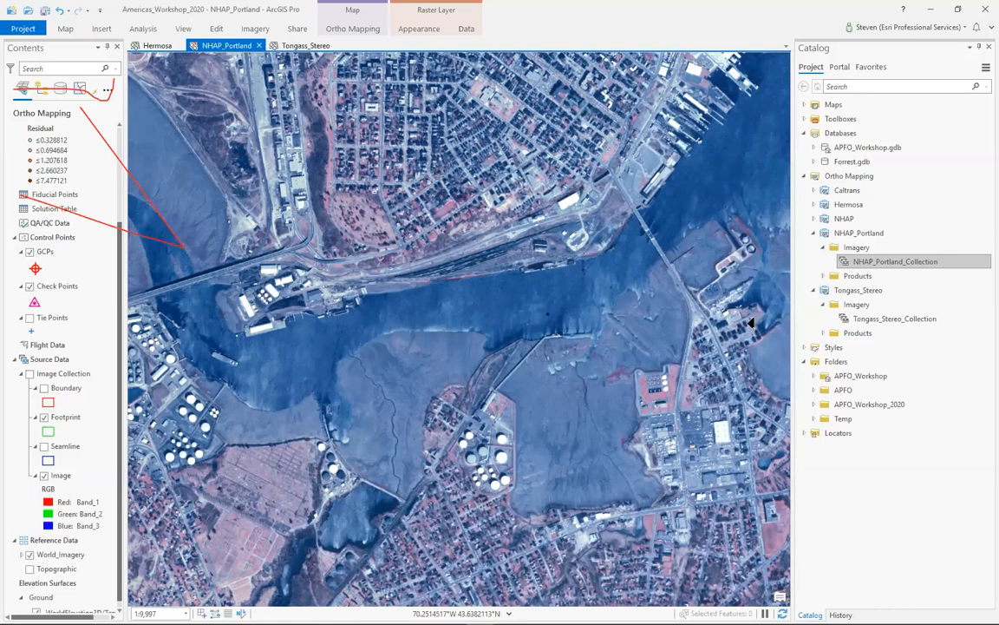
scroll(751, 323, "up", 3)
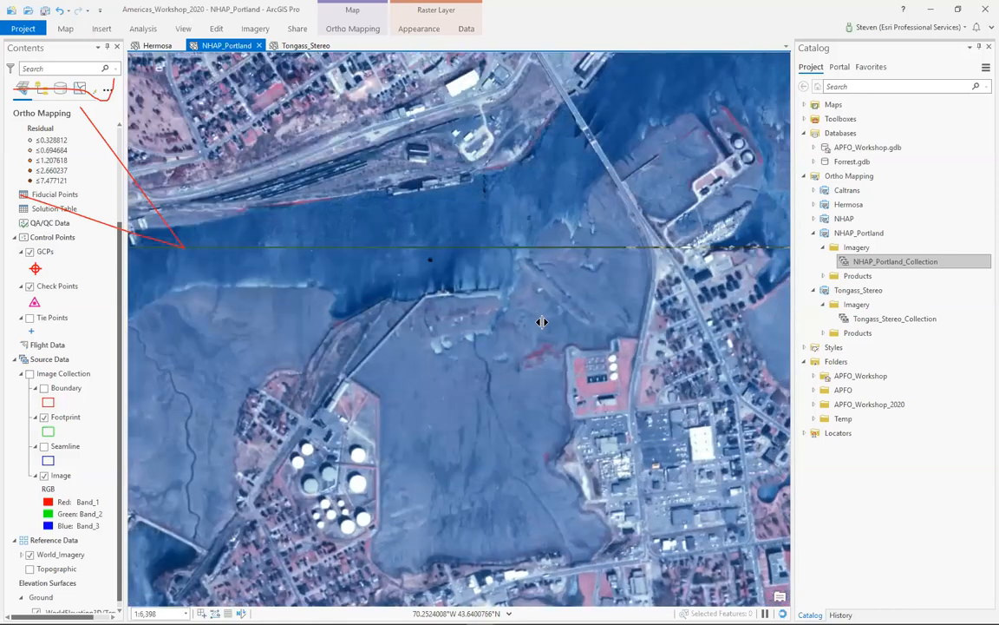
left_click_drag(281, 330, 642, 329)
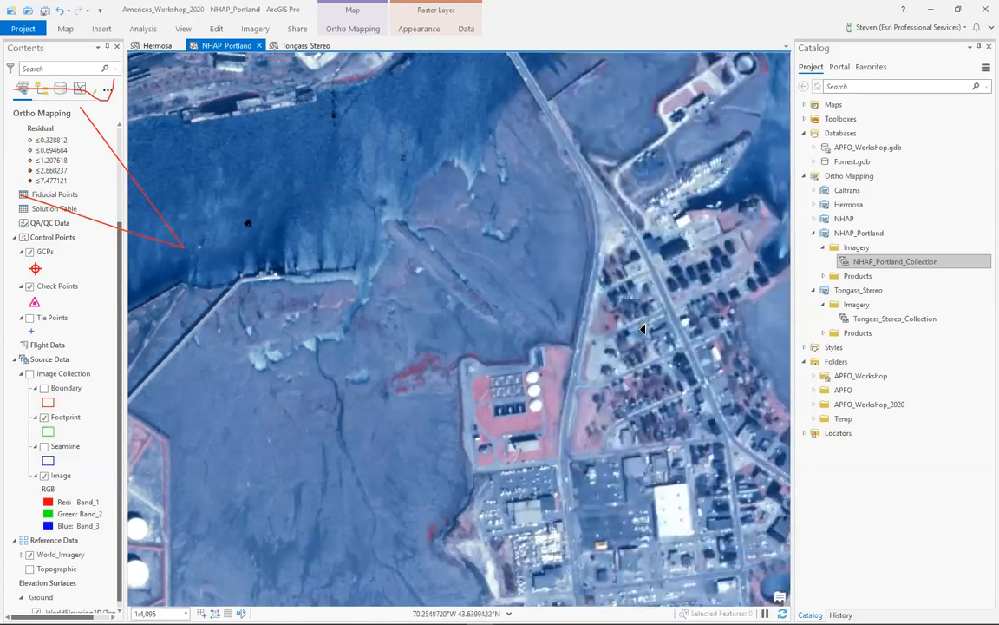
scroll(641, 329, "down", 3)
scroll(531, 300, "down", 5)
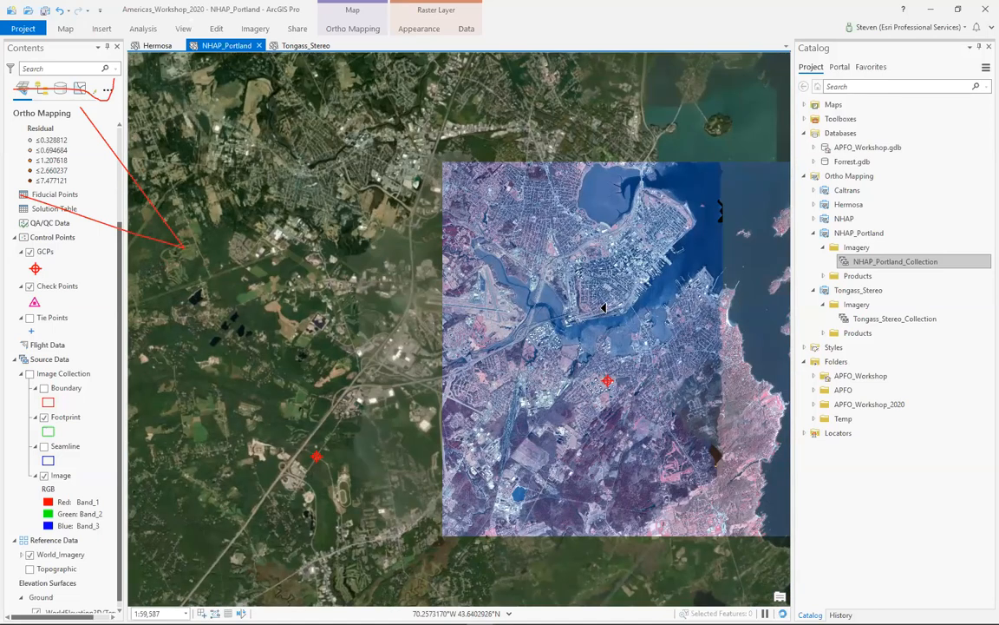
- Compare the orthomosaic with World_Imagery at the airport runways and across the surrounding area
left_click_drag(604, 309, 604, 387)
scroll(625, 330, "up", 6)
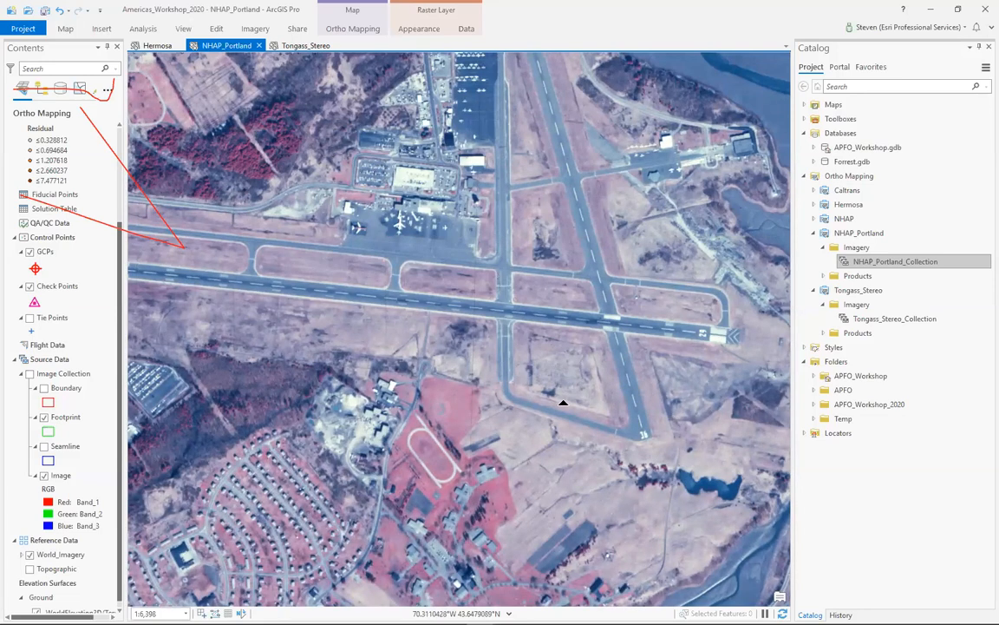
scroll(622, 367, "down", 2)
left_click_drag(622, 367, 397, 304)
scroll(397, 303, "down", 2)
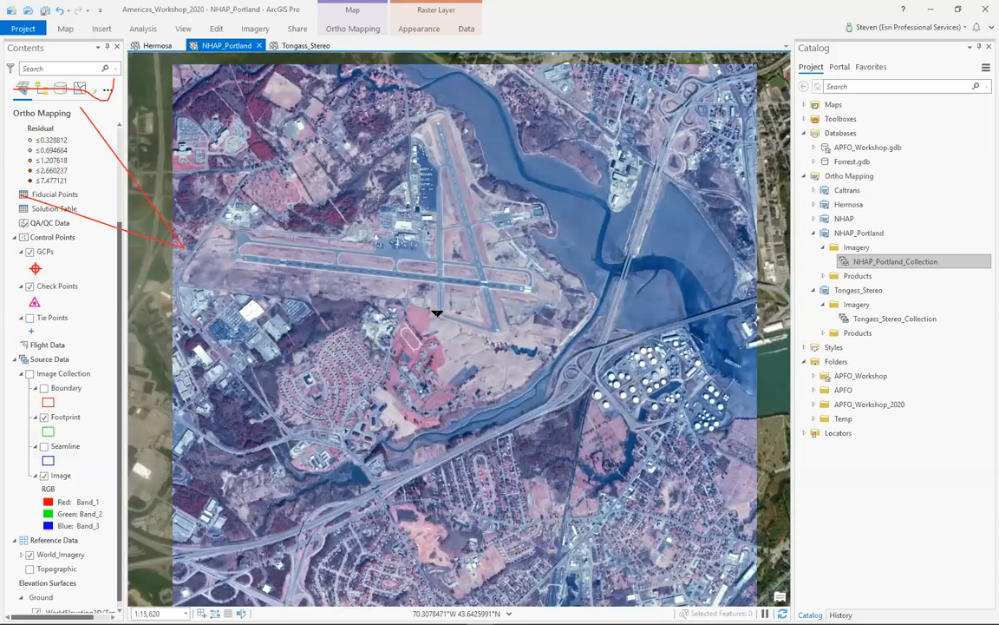
scroll(437, 312, "down", 3)
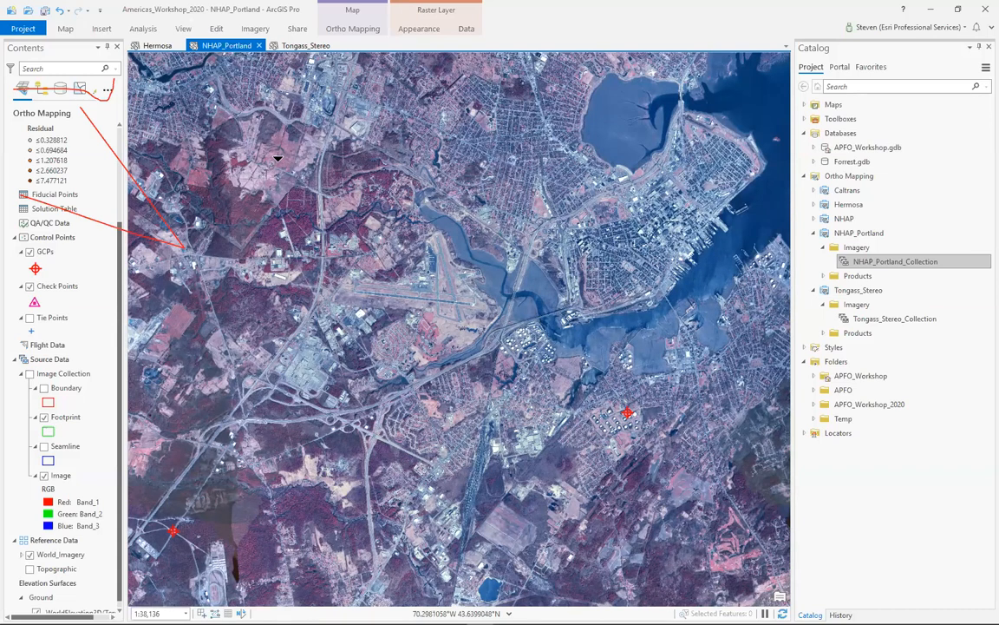
scroll(423, 328, "down", 2)
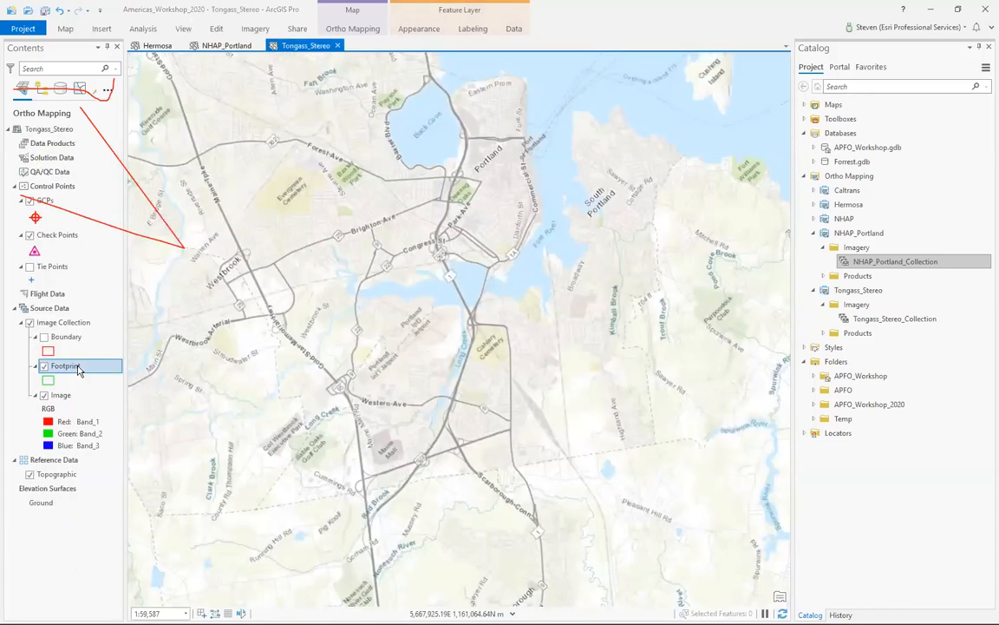
- Zoom to the Tongass_Stereo footprints and inspect the aerial imagery over the Ketchikan harbor, cruise ship docks and waterfront buildings
right_click(75, 365)
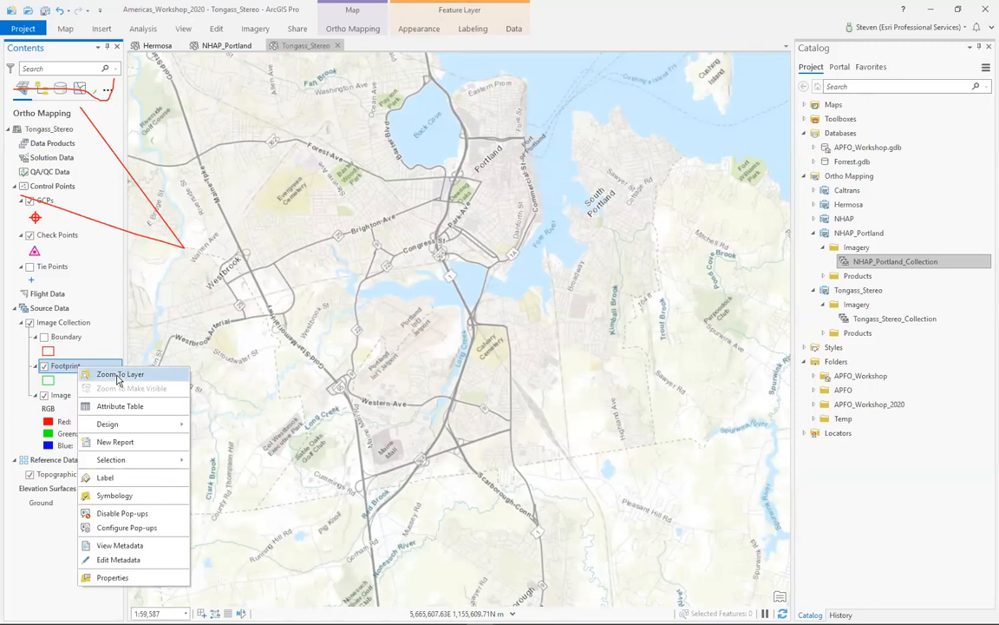
left_click(119, 374)
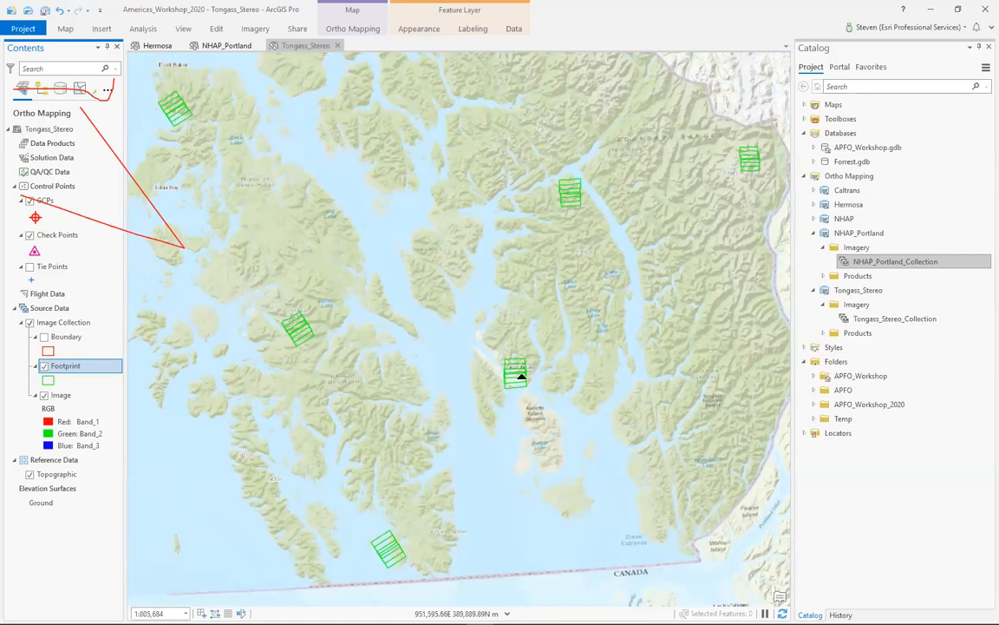
scroll(487, 346, "up", 5)
scroll(486, 343, "up", 3)
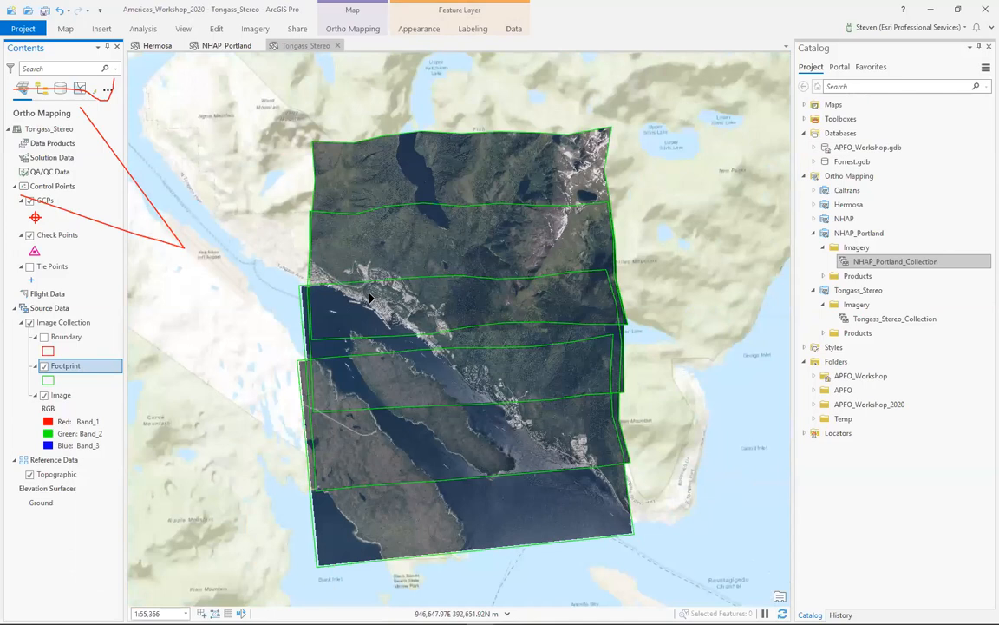
scroll(383, 283, "up", 2)
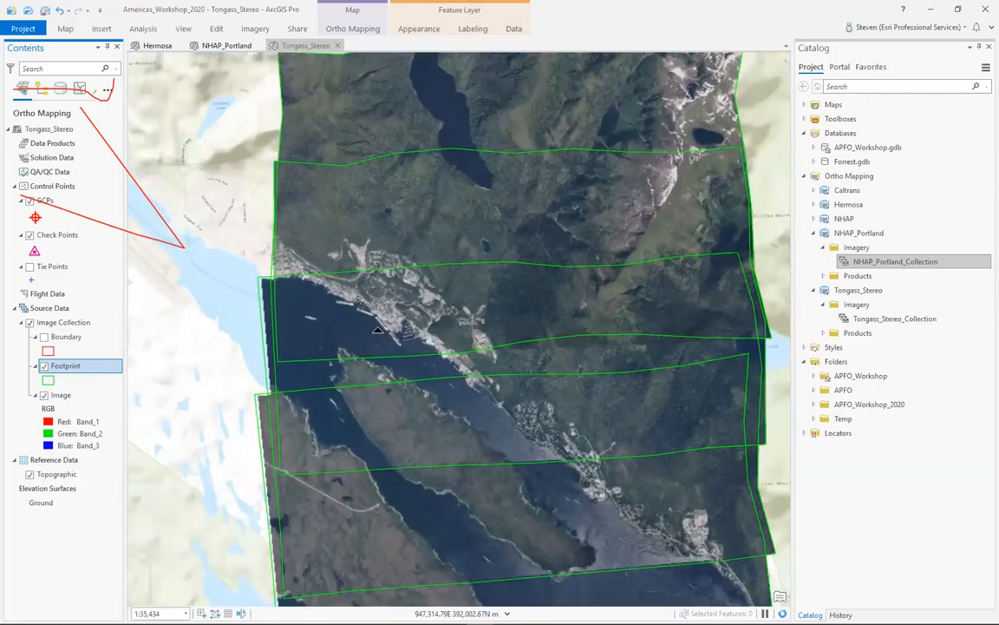
scroll(375, 315, "up", 2)
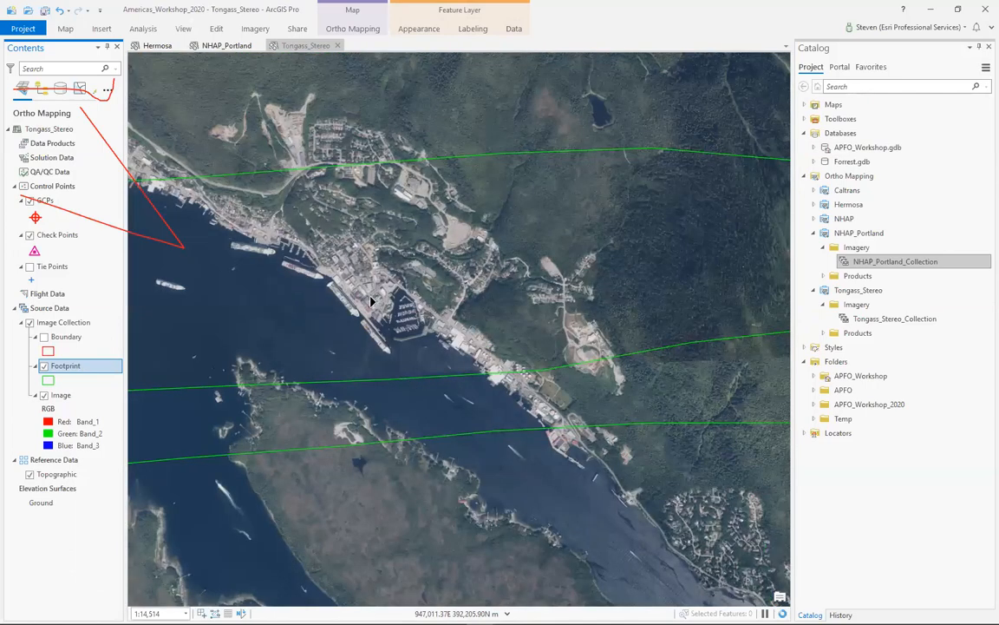
scroll(370, 301, "up", 2)
scroll(401, 295, "up", 2)
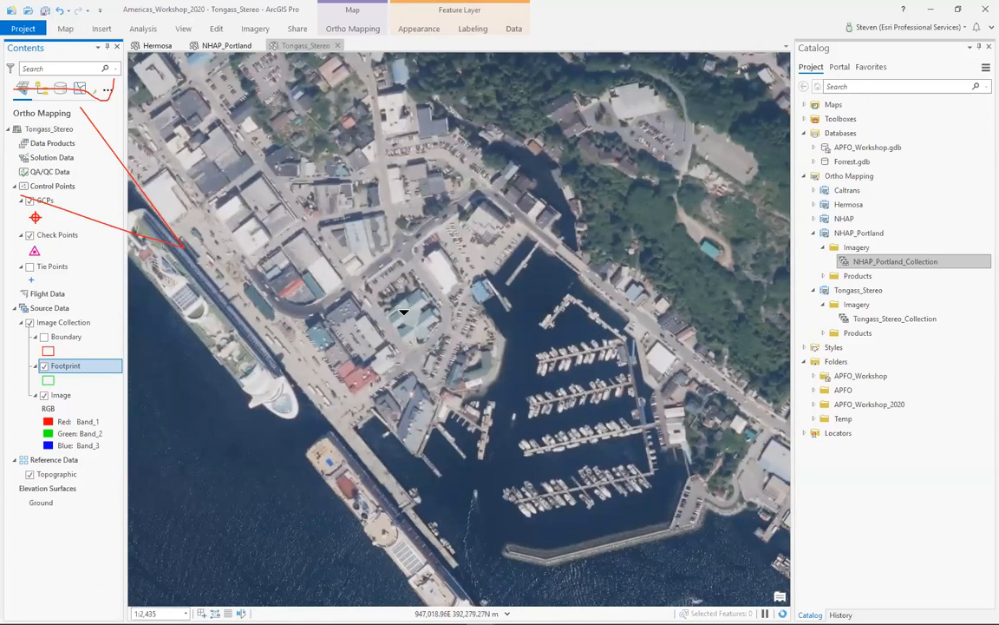
scroll(426, 338, "up", 3)
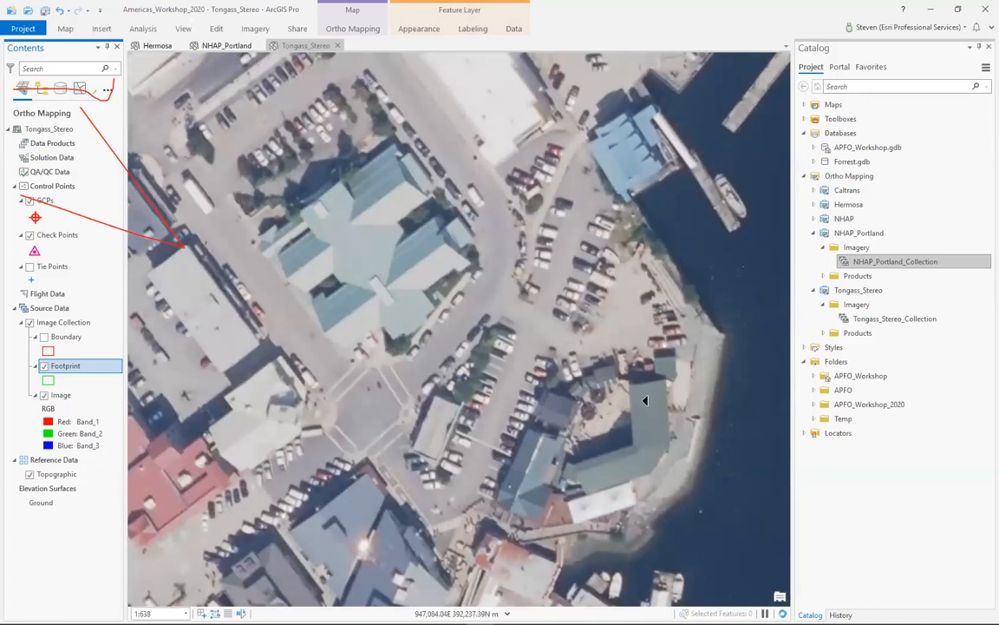
scroll(580, 361, "up", 2)
- Examine the spread of Tongass_Stereo footprint strips and the snow-covered mountain imagery in the northeastern strip near the Canadian border
scroll(496, 361, "down", 1)
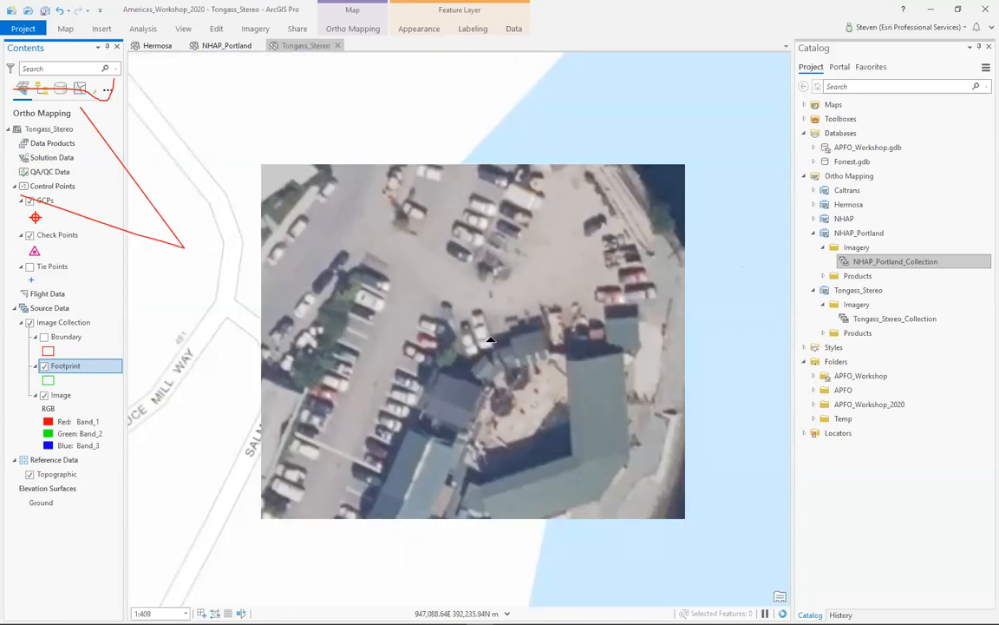
scroll(490, 333, "down", 3)
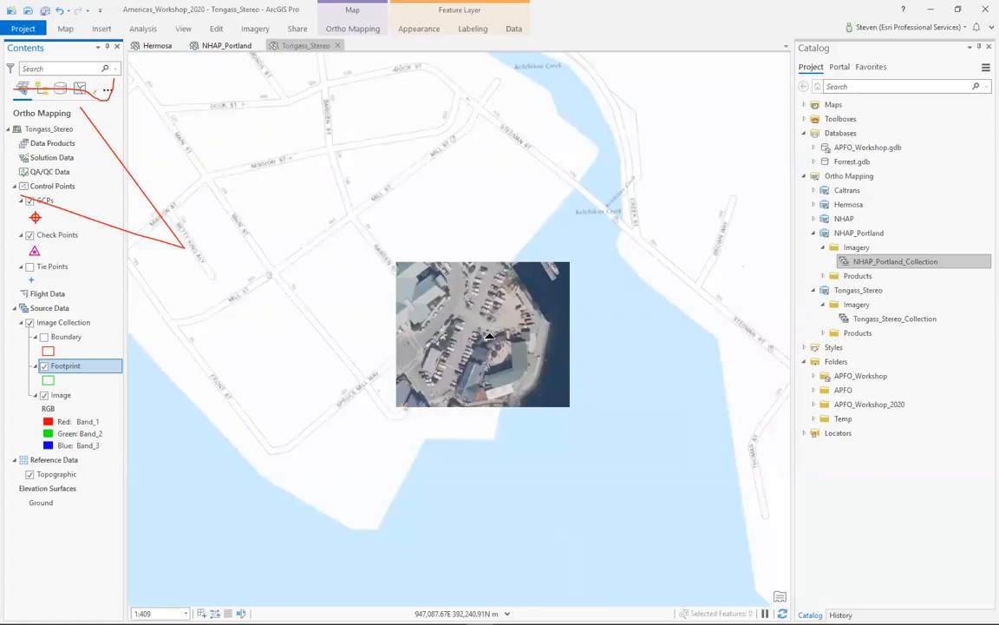
scroll(491, 336, "down", 2)
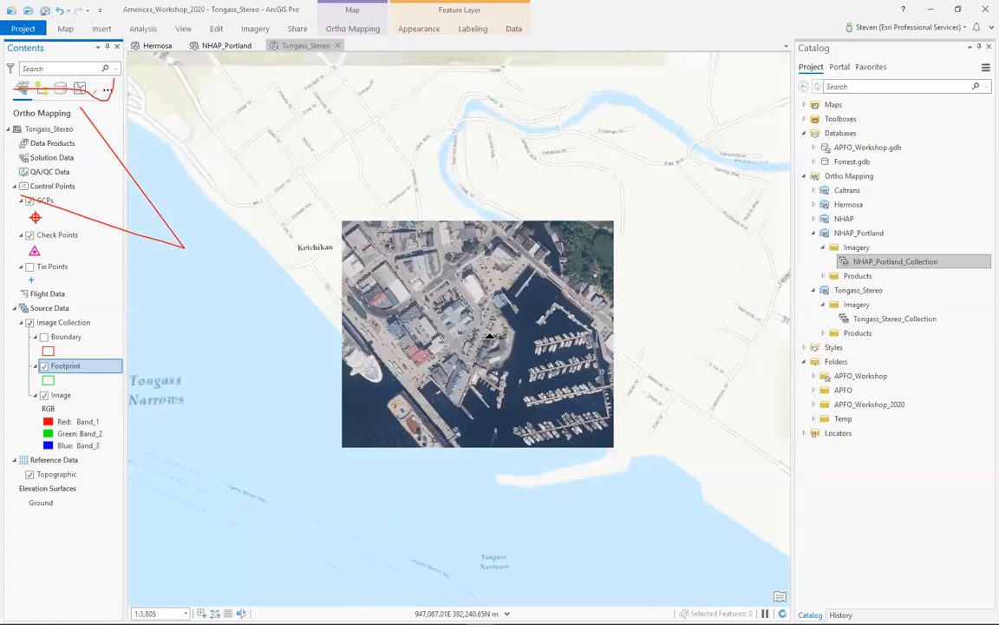
scroll(490, 337, "down", 3)
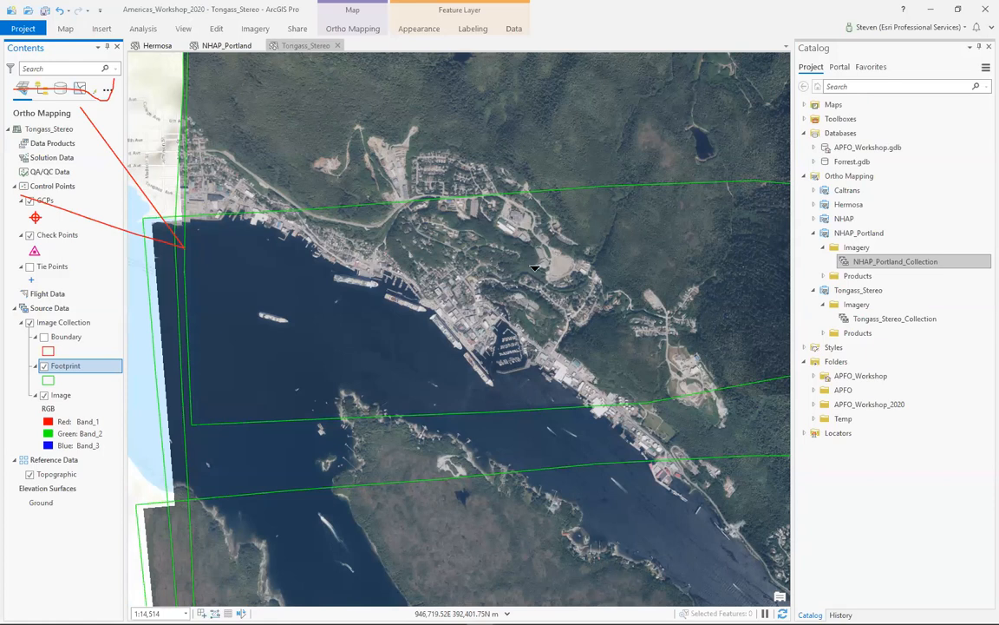
scroll(535, 267, "down", 5)
scroll(534, 267, "down", 4)
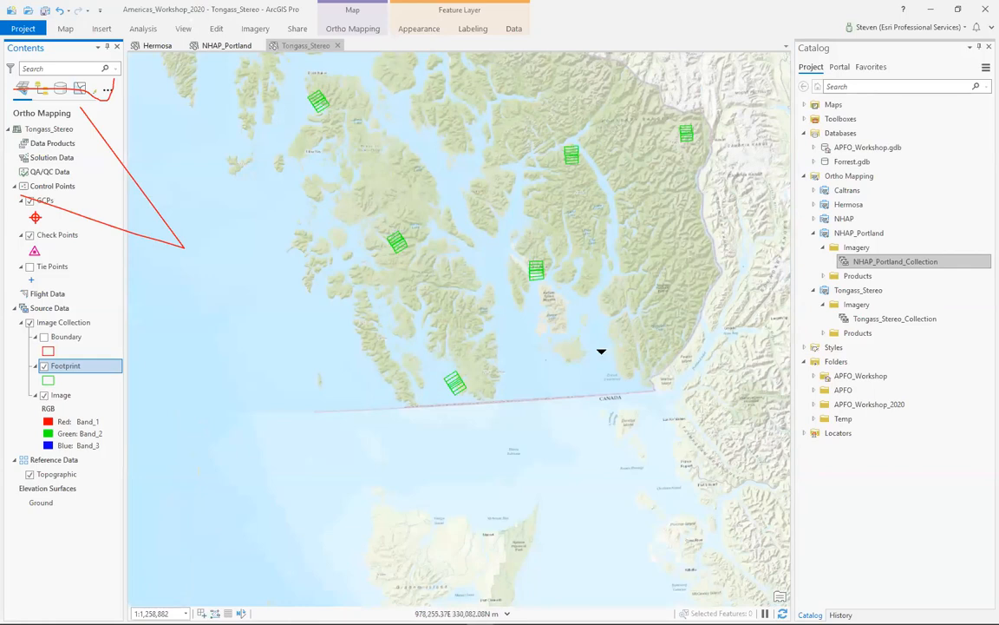
scroll(694, 126, "up", 2)
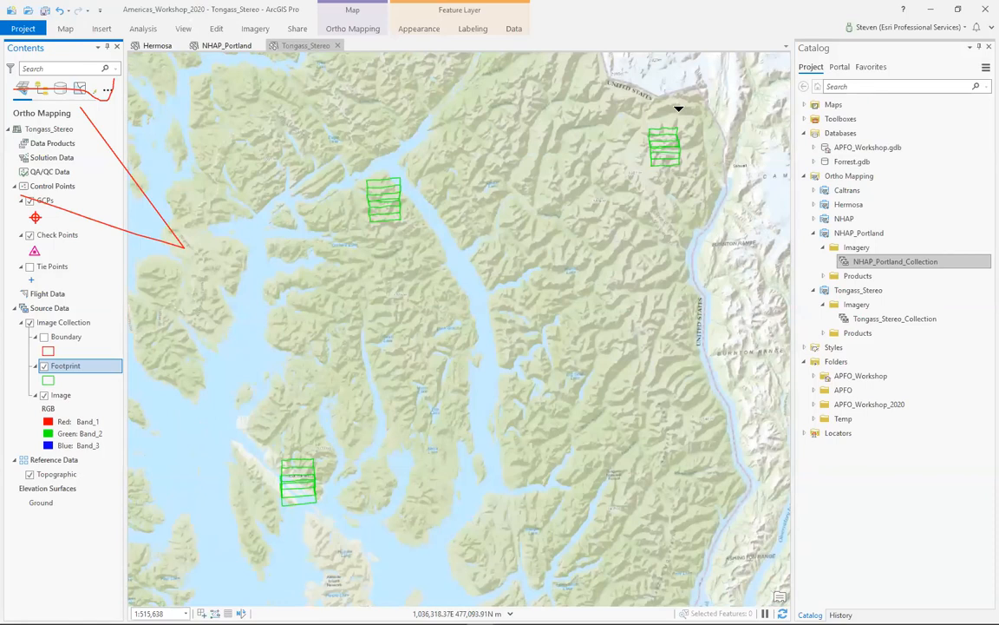
scroll(694, 126, "up", 3)
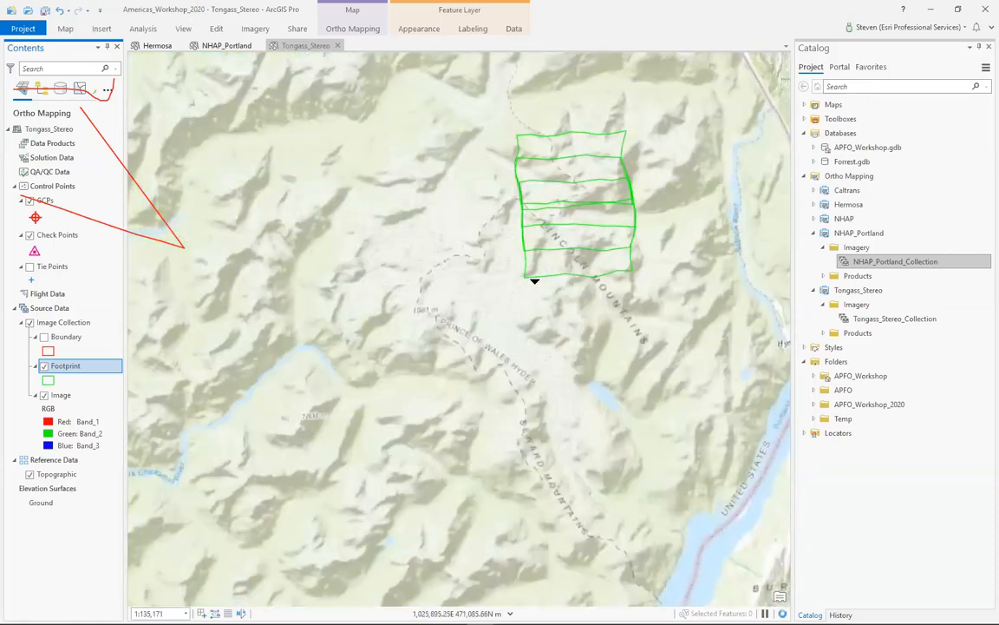
scroll(588, 183, "up", 3)
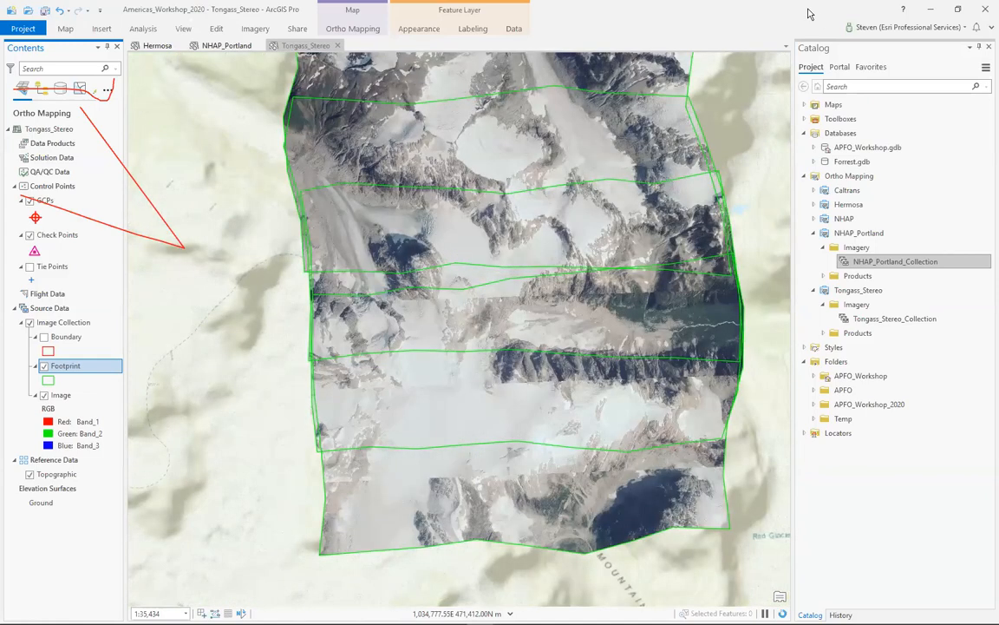
- Switch to the LiveDemo project and shrink the Hermosa_CA logs pane to enlarge the map view
left_click_drag(807, 11, 201, 122)
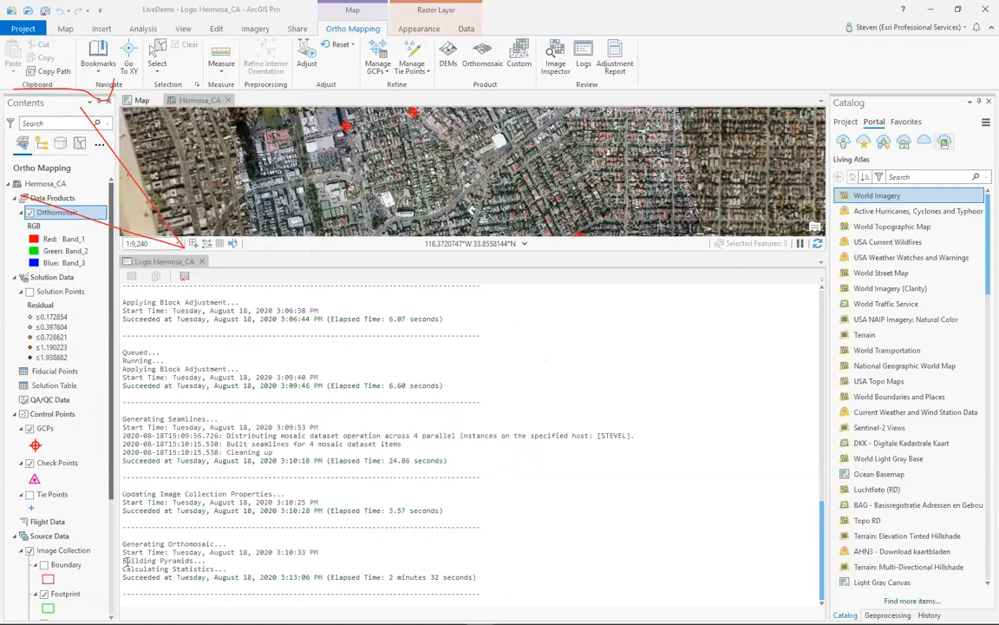
left_click_drag(433, 259, 373, 536)
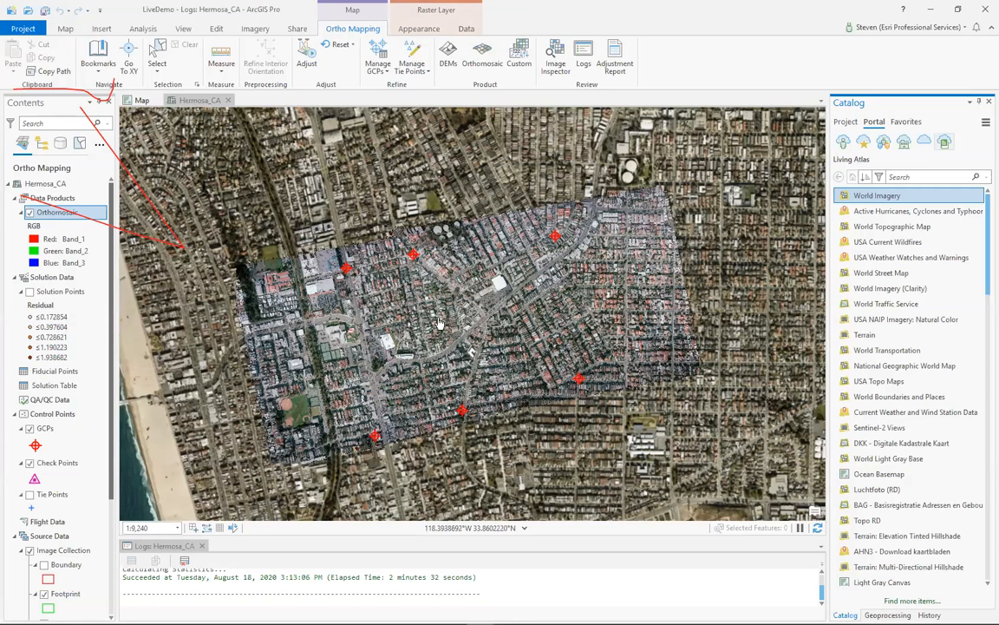
- Swipe the Hermosa_CA orthomosaic over the reference imagery around the flat-roofed building and its parking lot beside the curving main road
scroll(466, 350, "up", 3)
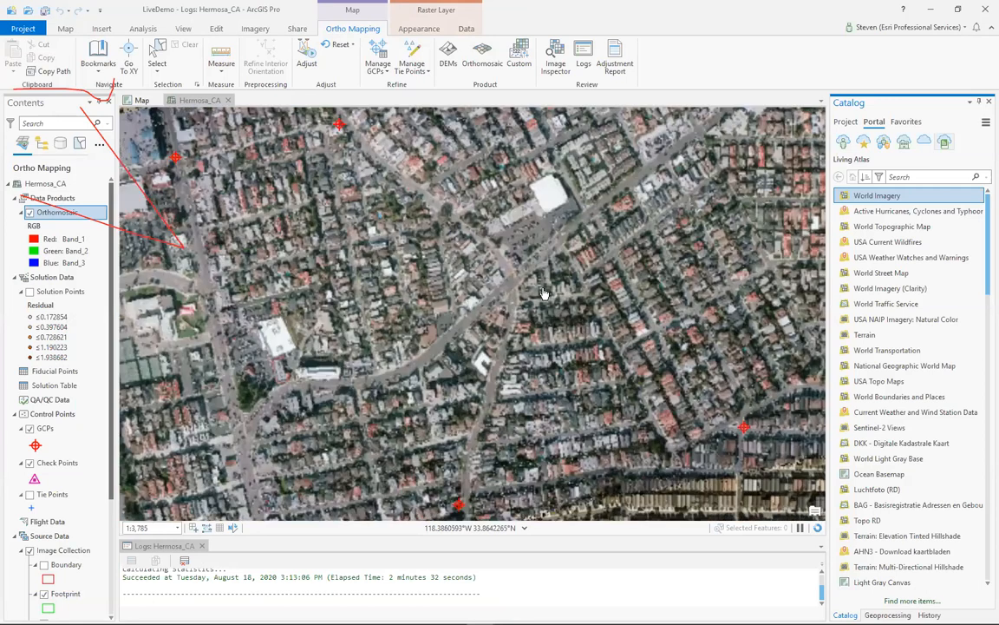
scroll(433, 379, "up", 3)
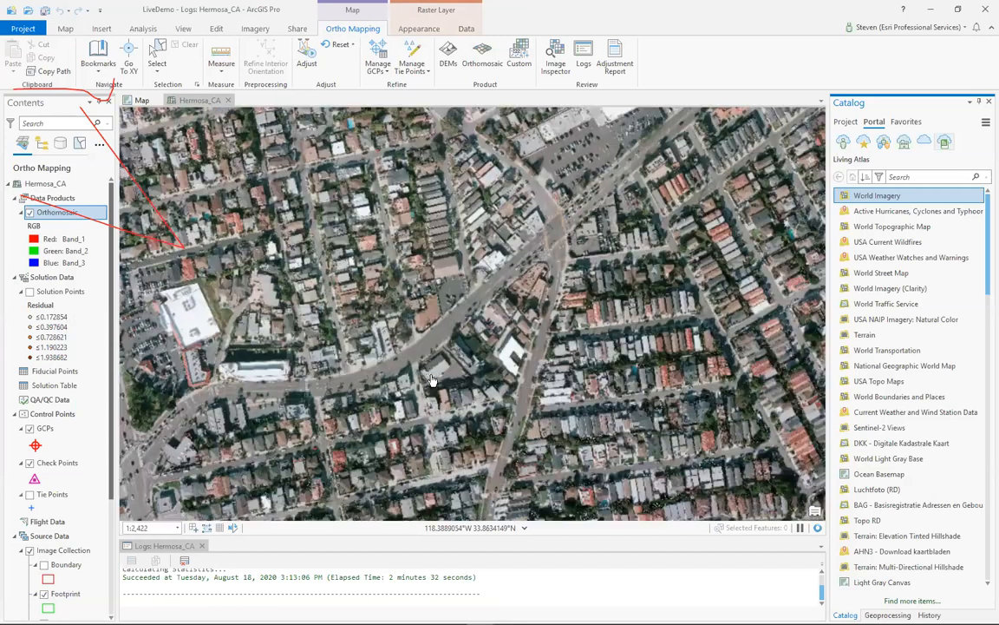
scroll(542, 285, "up", 3)
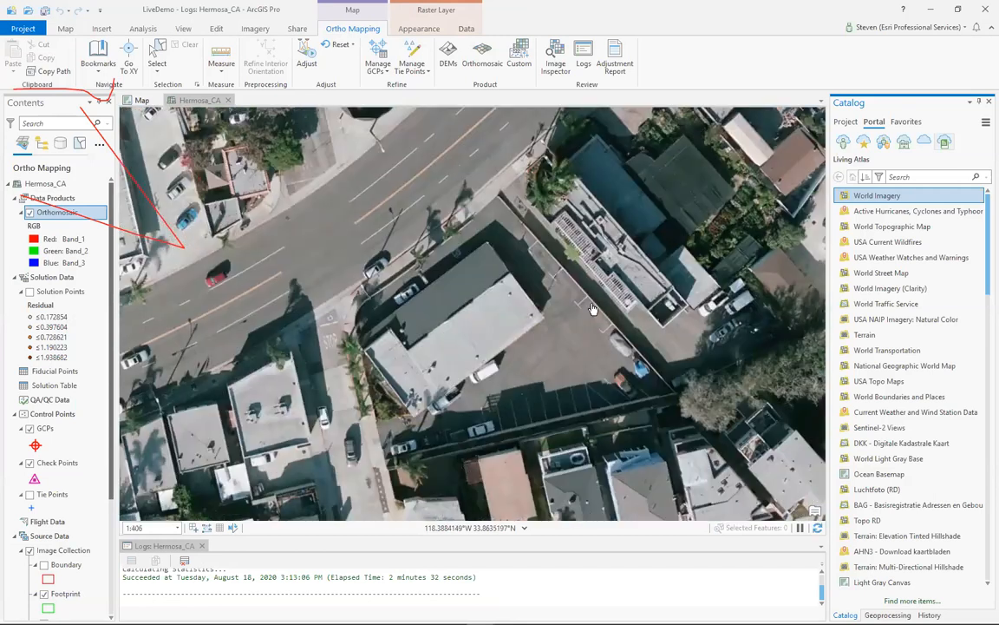
left_click(408, 29)
left_click(159, 57)
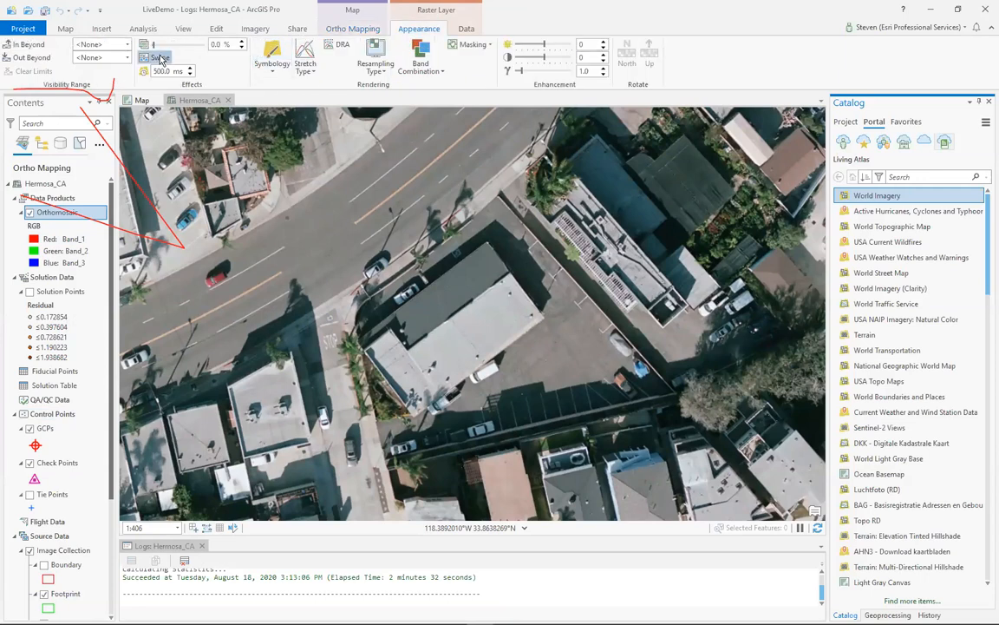
left_click(687, 347)
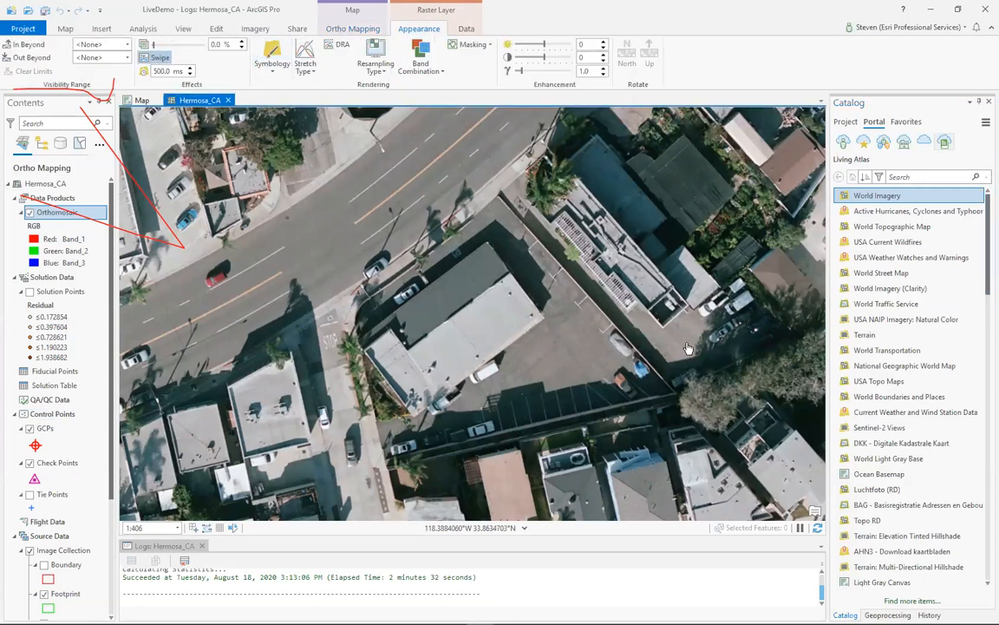
left_click_drag(685, 342, 439, 401)
scroll(496, 387, "down", 5)
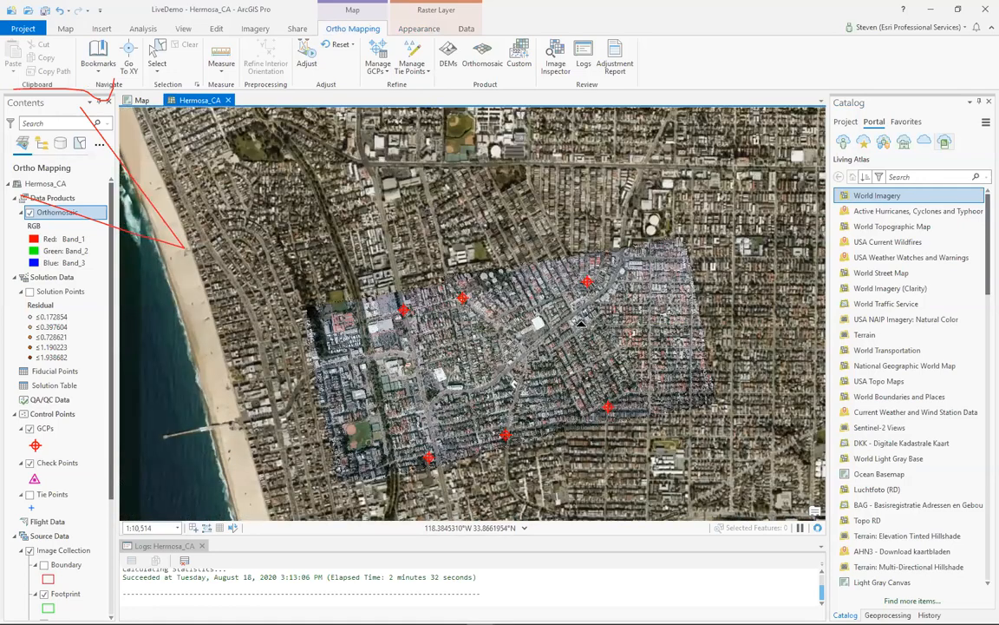
- Swipe the orthomosaic against the reference imagery along the diagonal main road between the terraced apartments and the red-roofed building
scroll(593, 318, "up", 2)
scroll(570, 295, "up", 2)
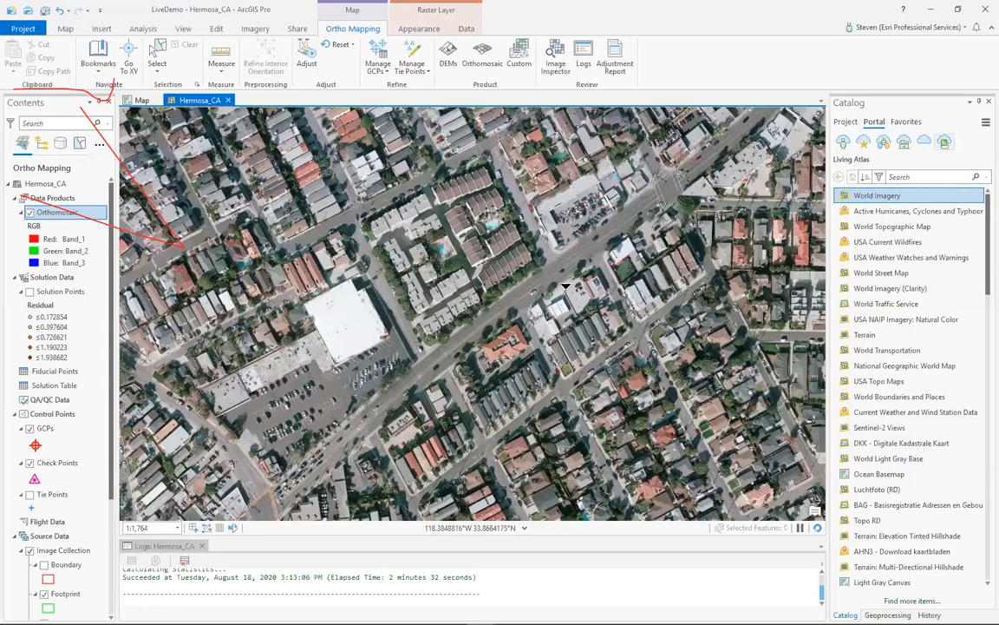
scroll(582, 269, "up", 2)
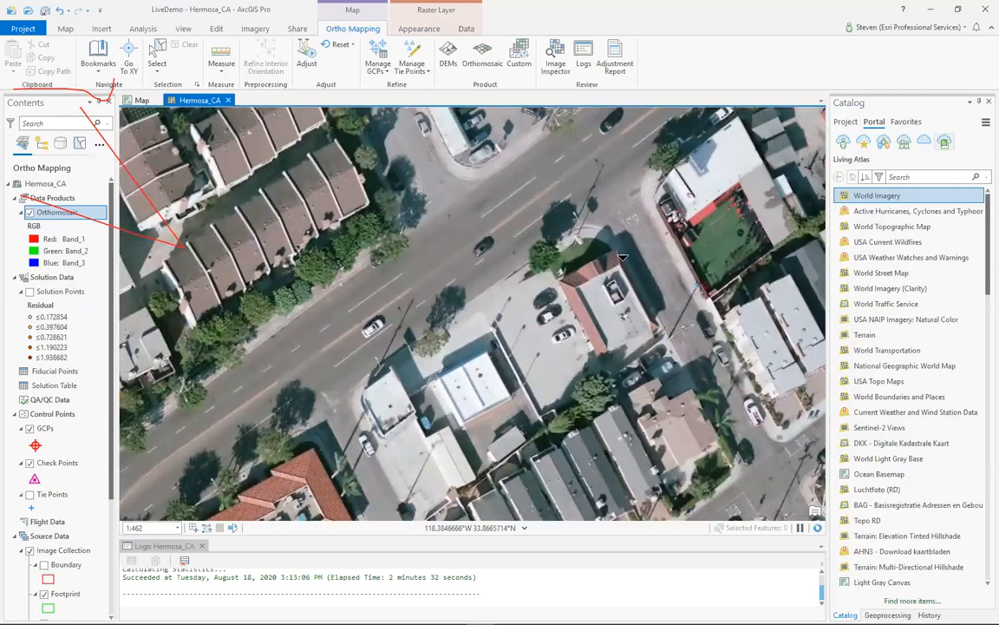
left_click_drag(586, 236, 613, 290)
scroll(521, 260, "down", 2)
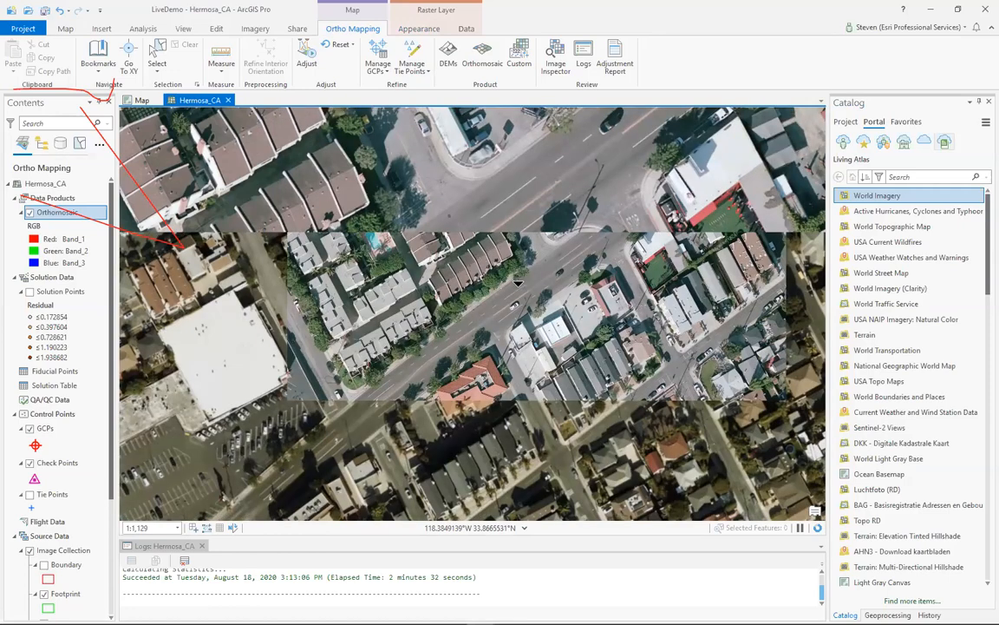
- Review the whole Hermosa_CA orthomosaic against its surroundings, and inspect the intersection with yellow crosswalks near its center
scroll(473, 255, "down", 2)
scroll(429, 260, "down", 2)
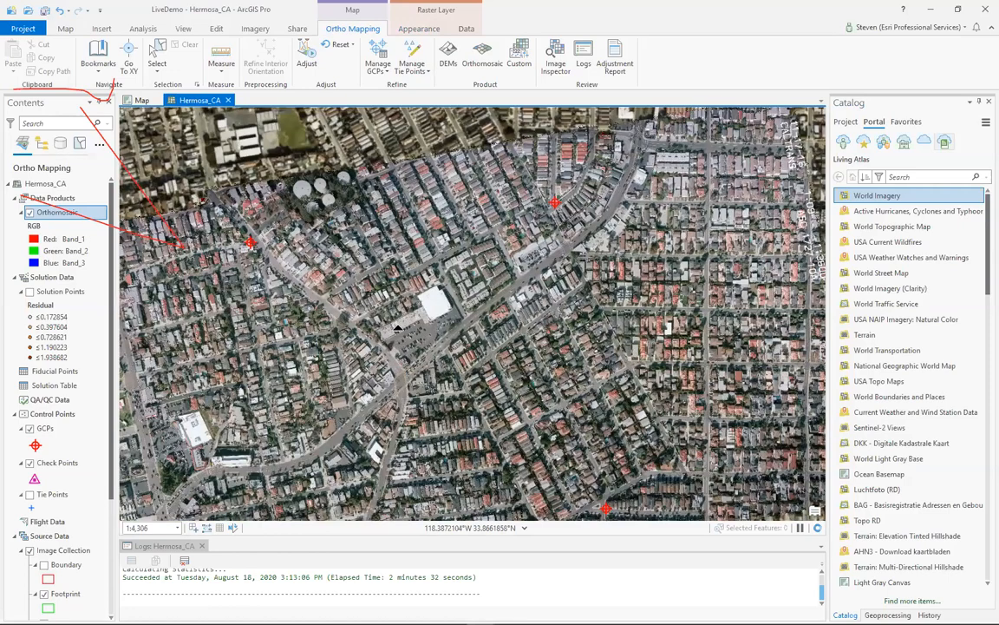
scroll(360, 291, "down", 2)
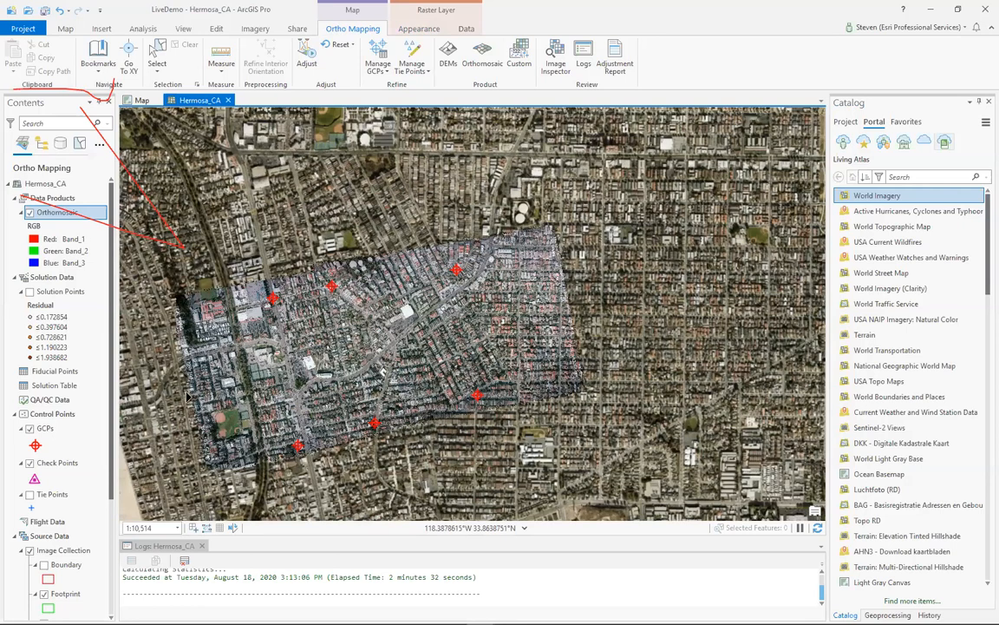
scroll(180, 405, "up", 1)
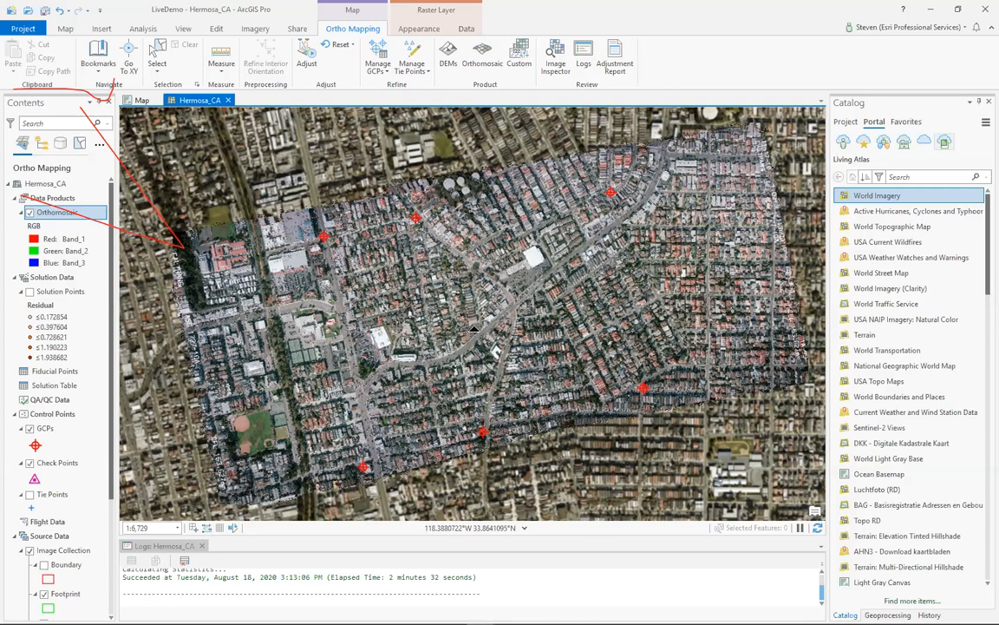
scroll(467, 326, "up", 3)
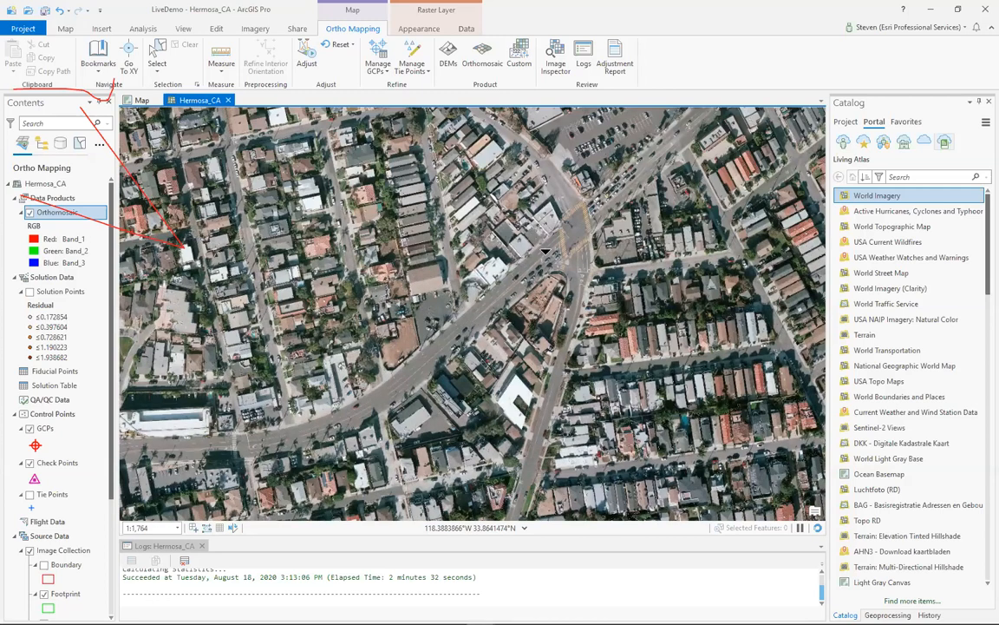
scroll(520, 184, "up", 1)
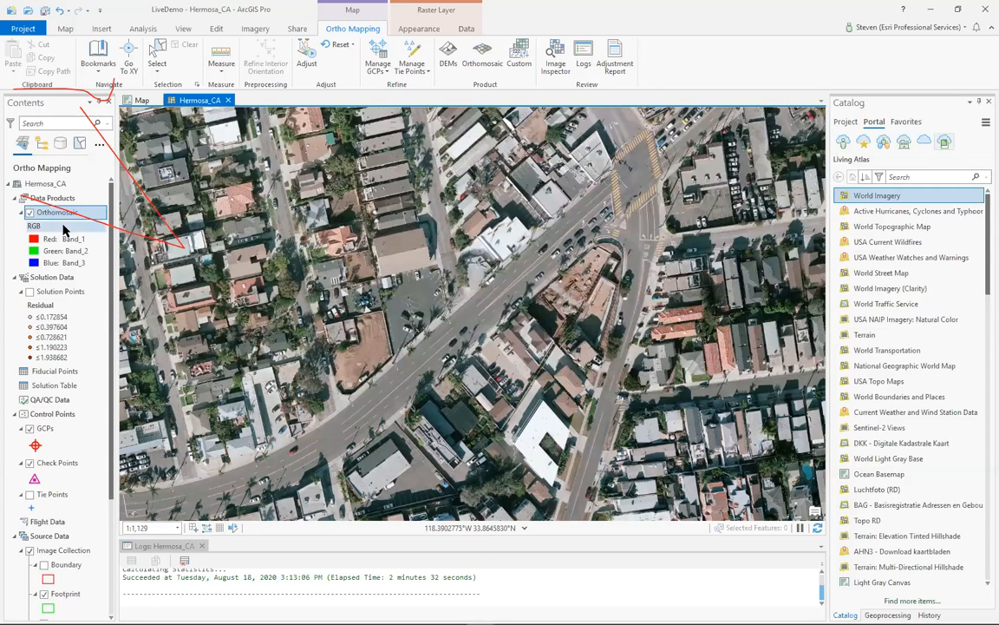
- Open the Share As Web Layer settings for the Orthomosaic layer as a floating, widened window
right_click(68, 215)
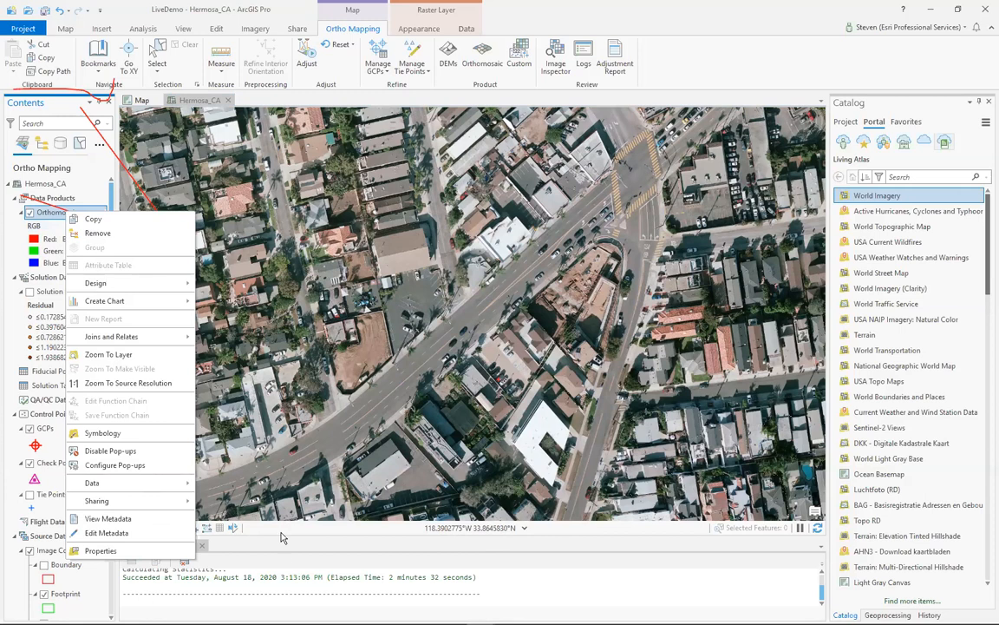
mouse_move(156, 501)
left_click(230, 515)
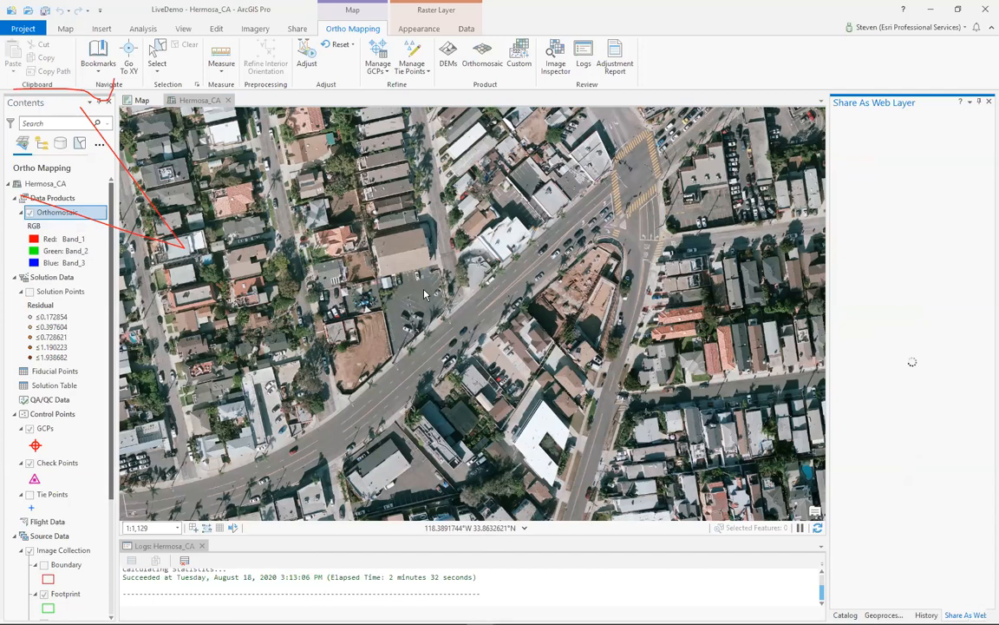
left_click_drag(422, 293, 359, 288)
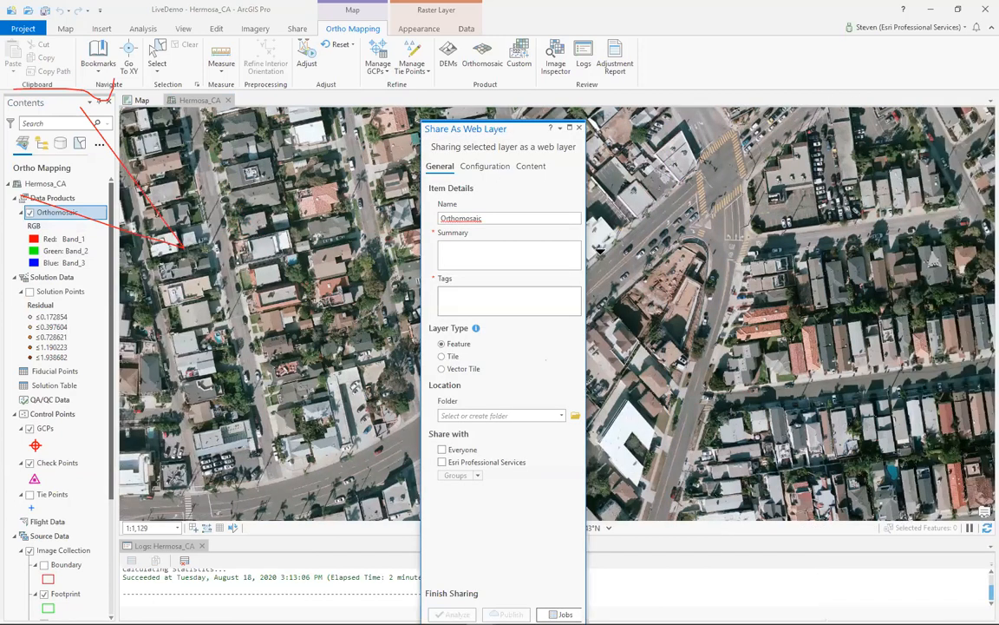
left_click_drag(598, 256, 739, 137)
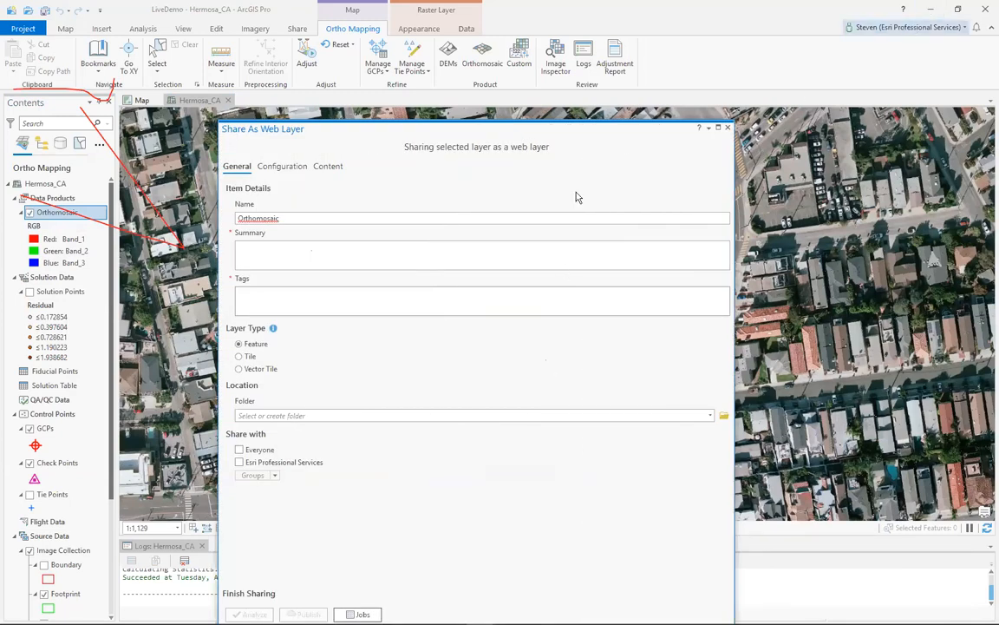
- Close the Share As Web Layer settings, dock the Catalog pane beside the map at a narrow width, and minimize the application
double_click(666, 133)
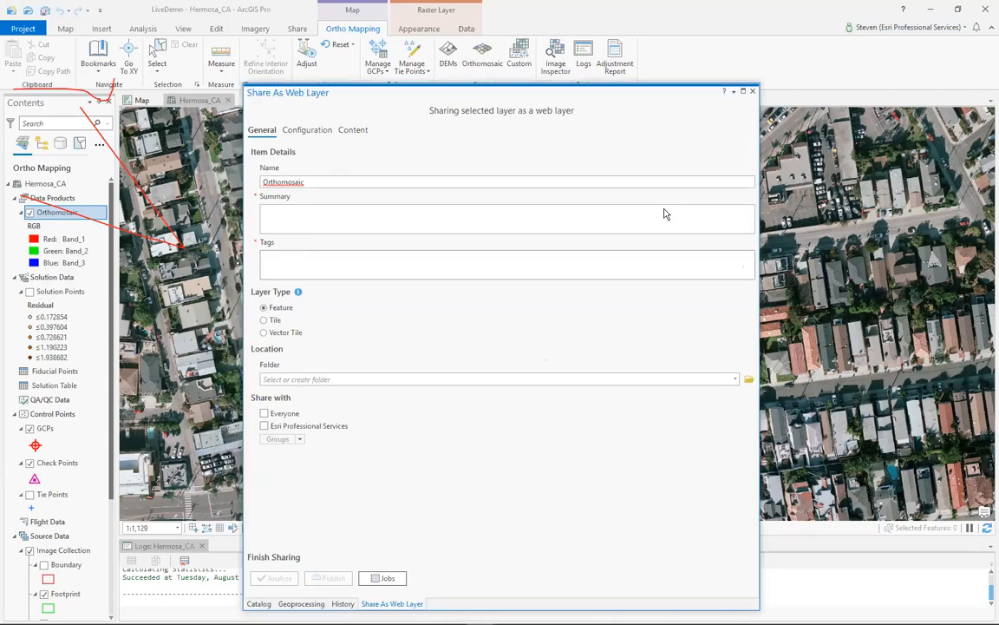
left_click(752, 92)
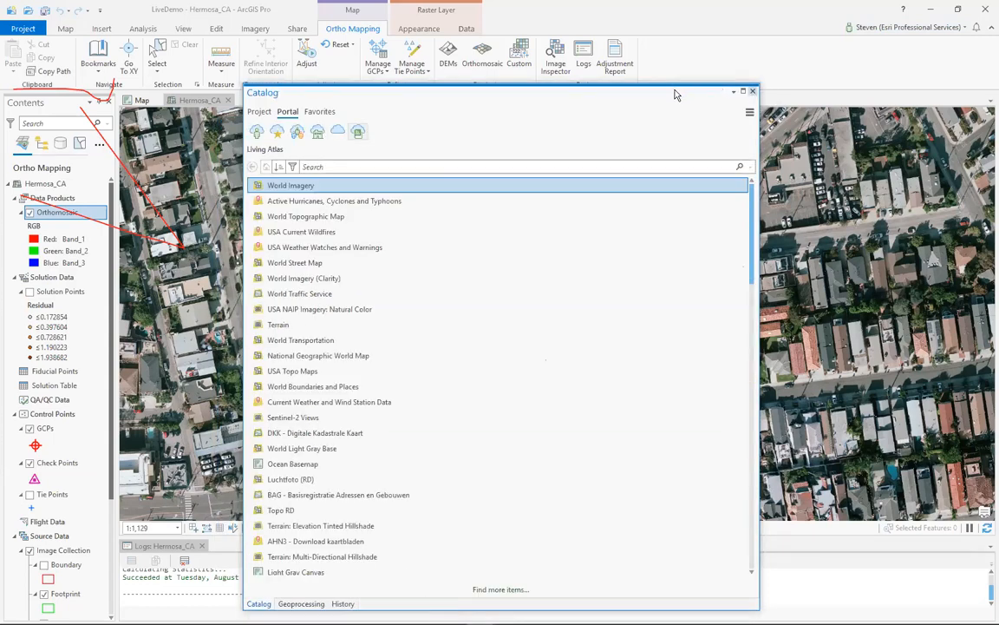
left_click_drag(676, 93, 724, 362)
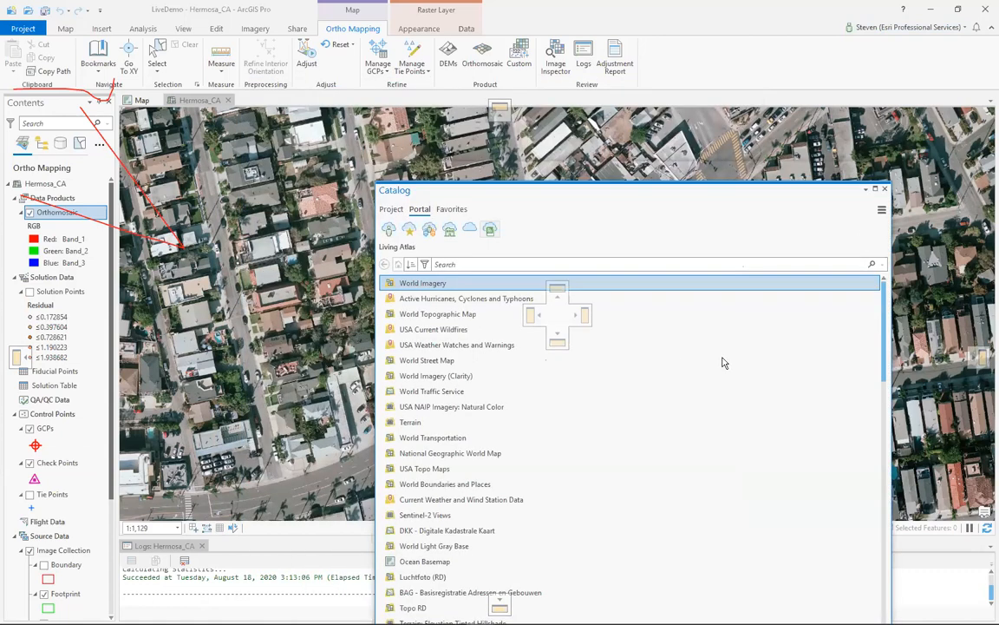
left_click_drag(500, 375, 761, 336)
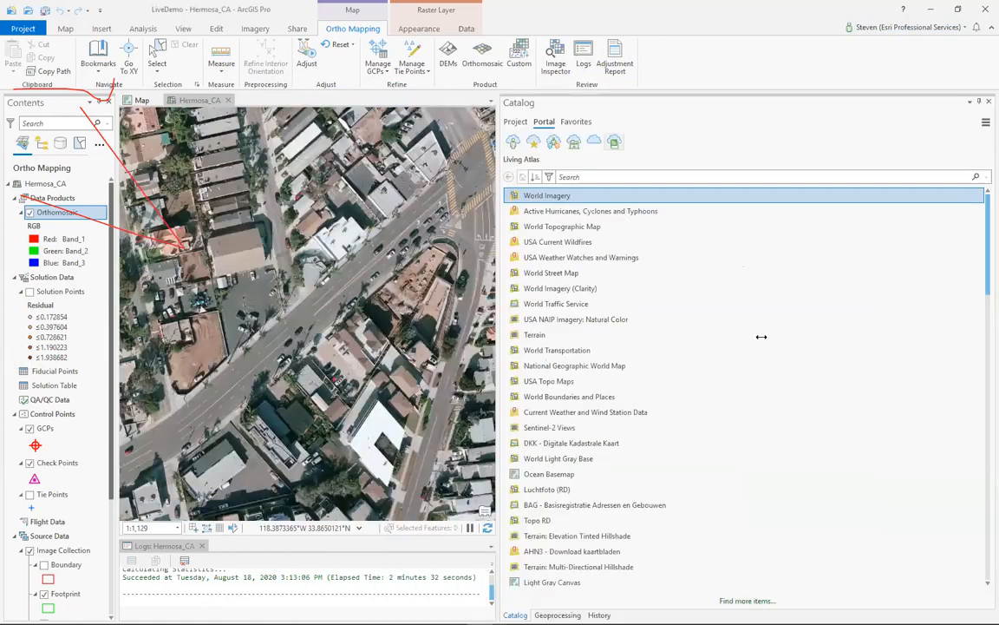
left_click_drag(495, 320, 813, 329)
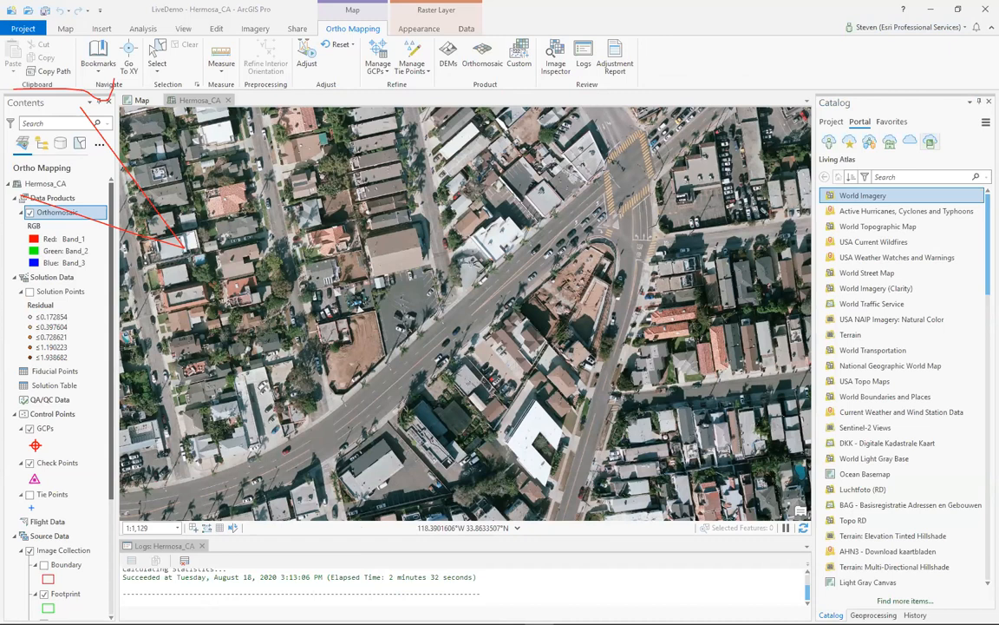
left_click(931, 10)
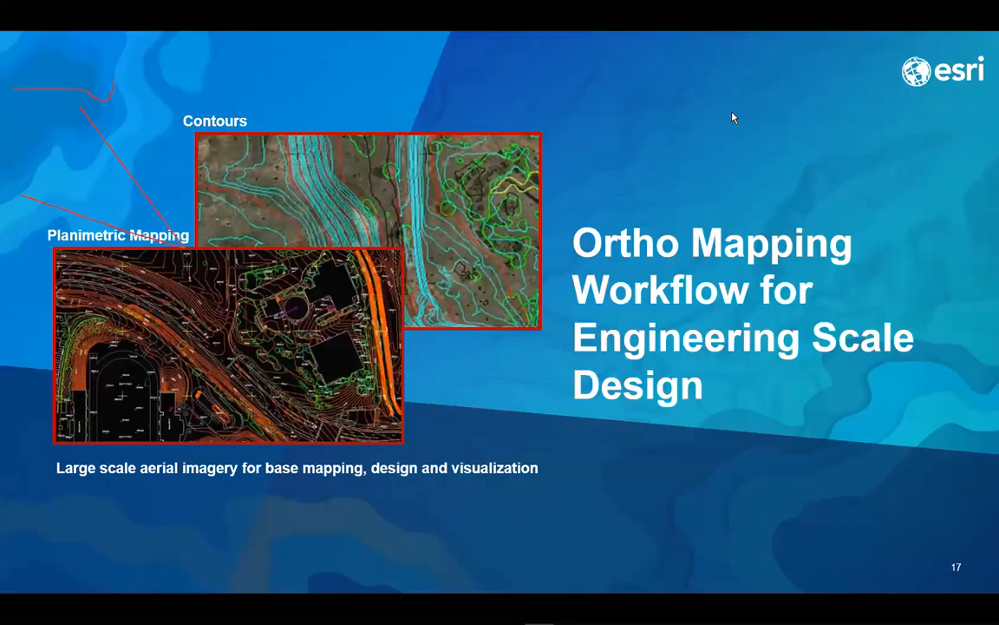
scroll(727, 127, "down", 5)
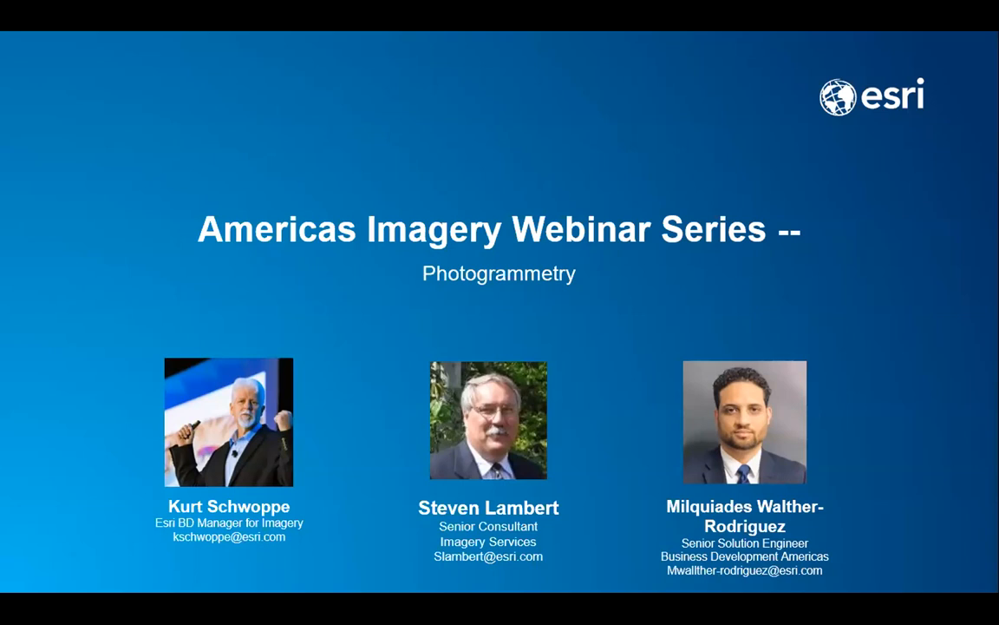
left_click(709, 328)
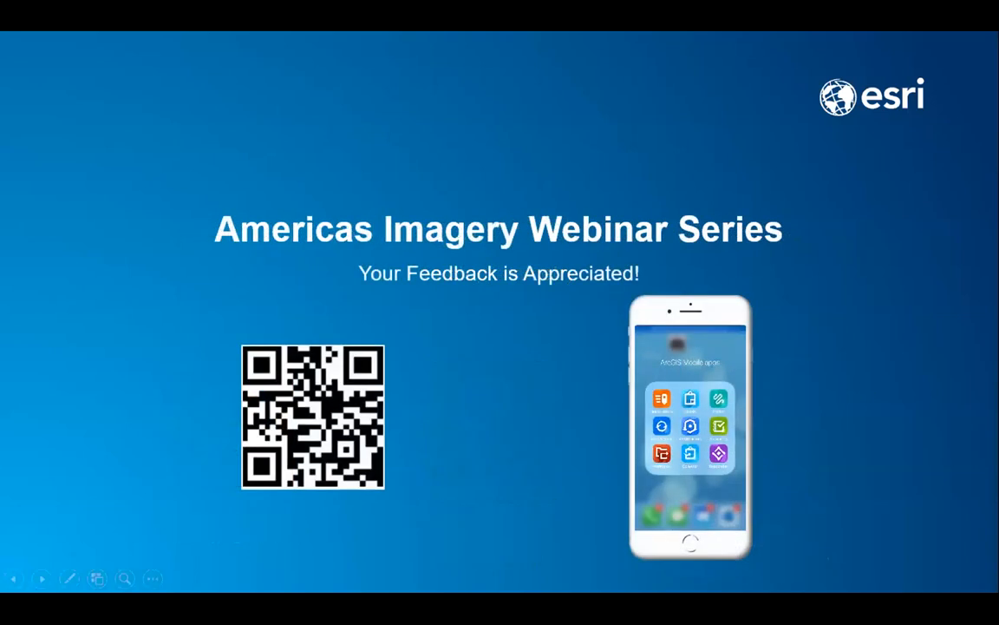